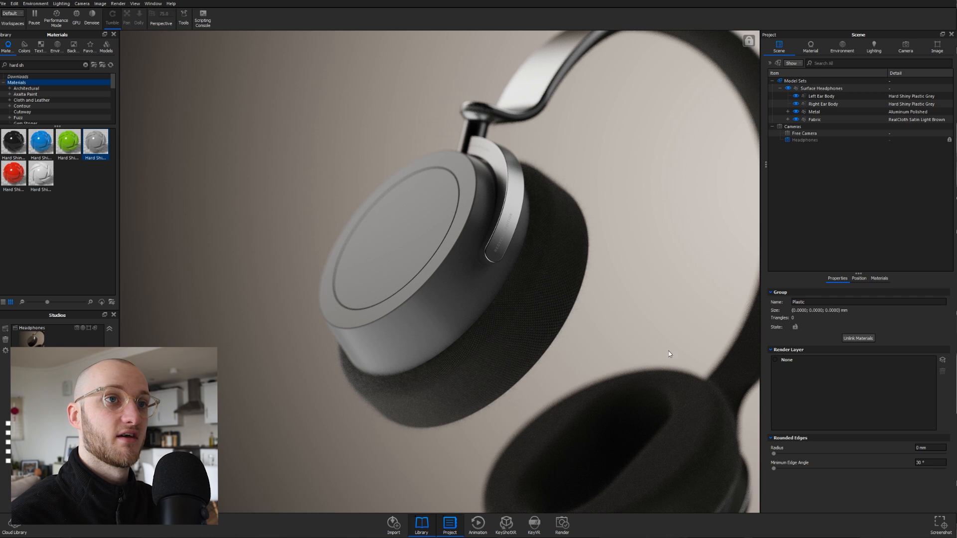
- Select both the Left Ear Body and Right Ear Body in the scene tree
click(829, 97)
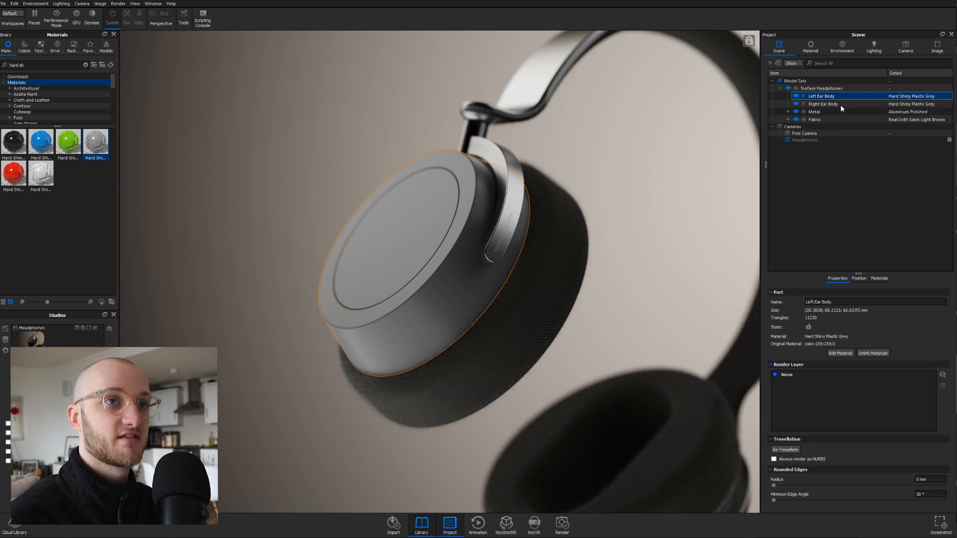
shift+click(831, 104)
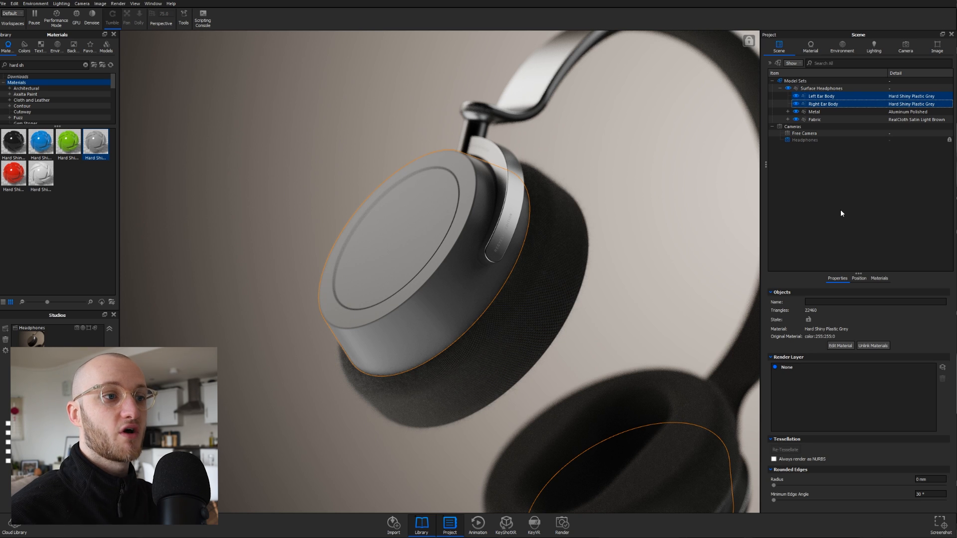
click(831, 127)
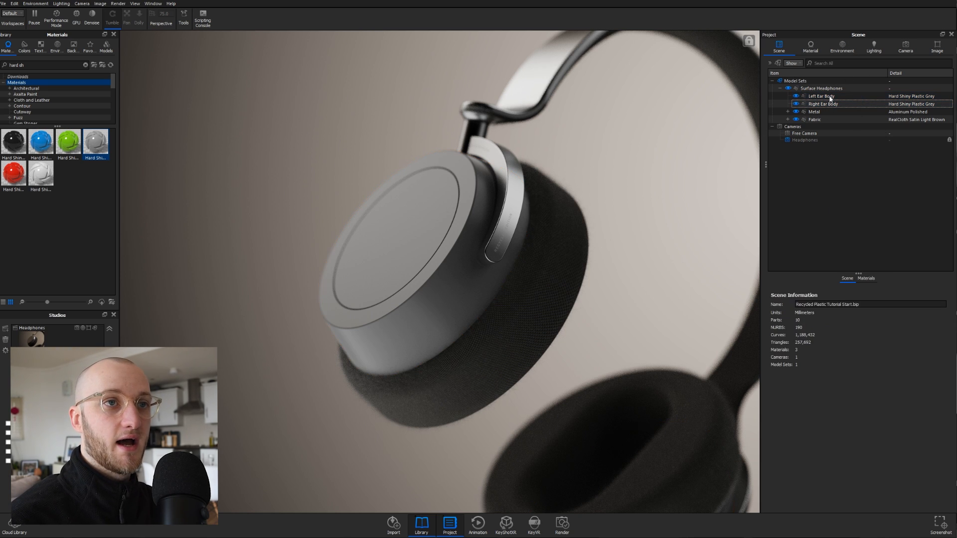
click(830, 97)
shift+click(830, 104)
- Add them to a new group 'Plastic Cloudy' under Surface Headphones and accept the change
right_click(832, 106)
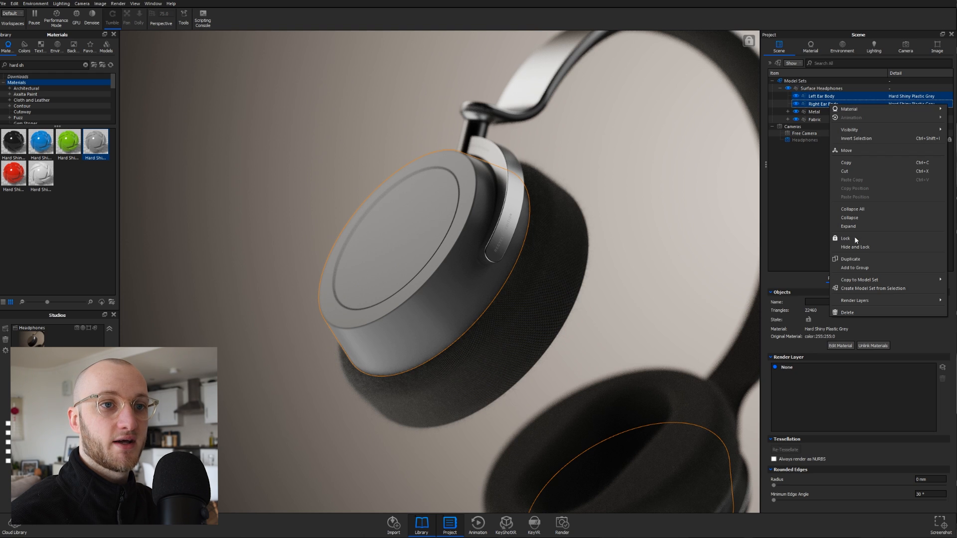
click(858, 267)
click(267, 168)
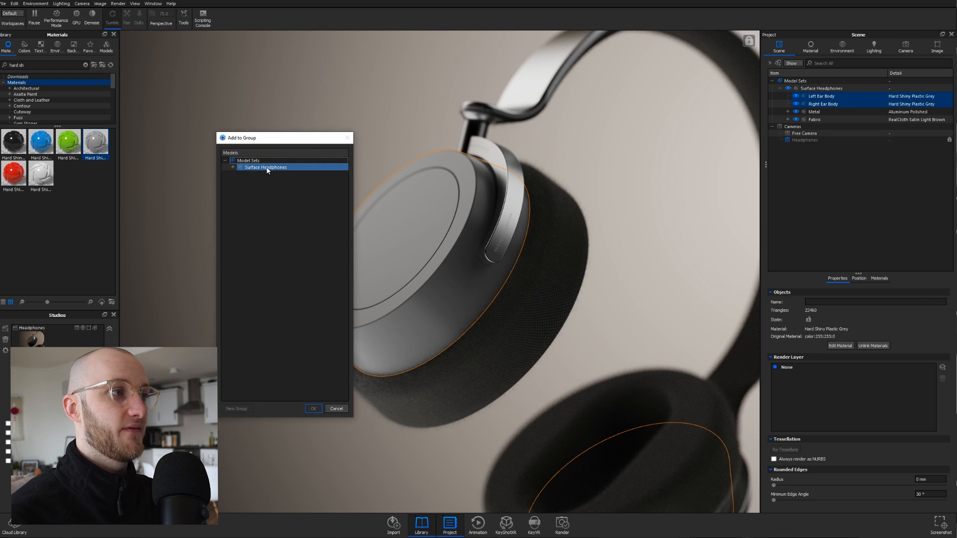
click(237, 409)
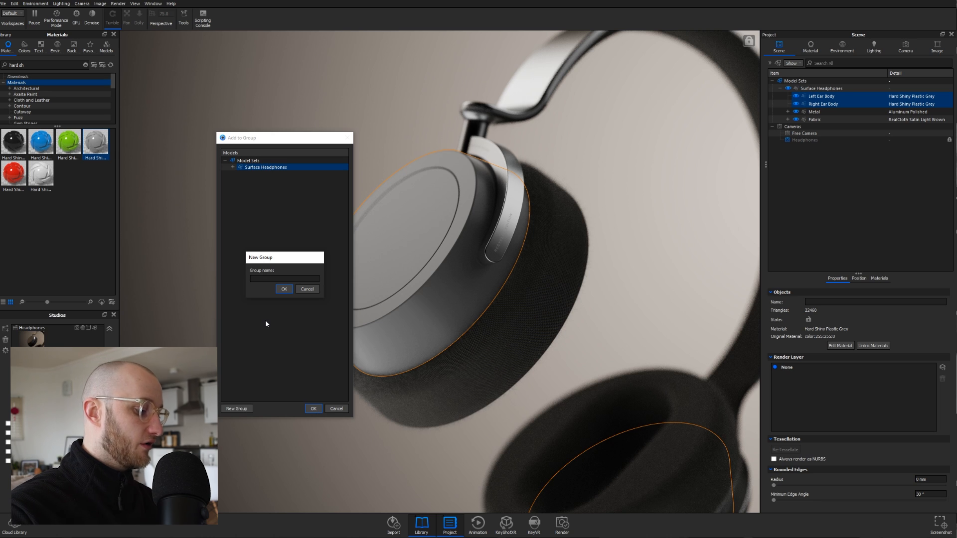
text(Plastic)
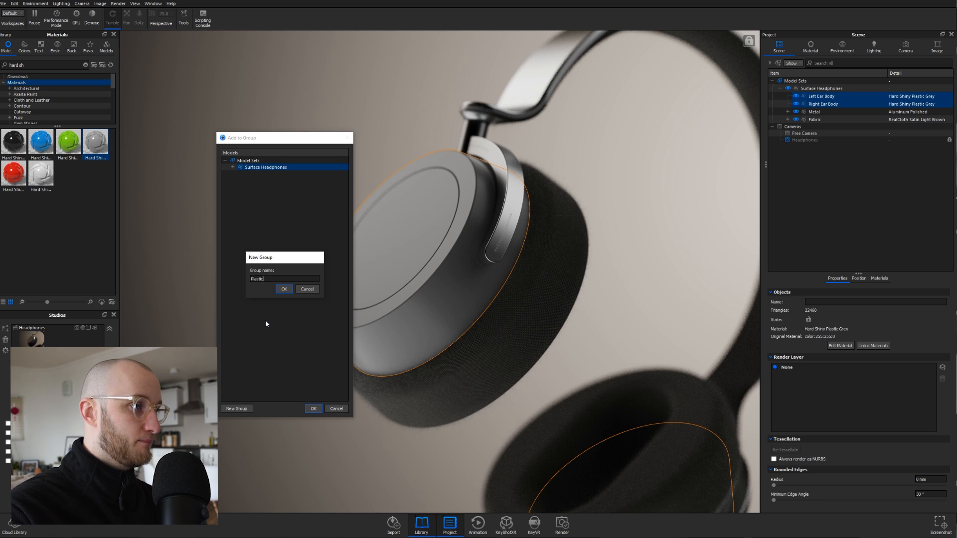
text( Cloudy)
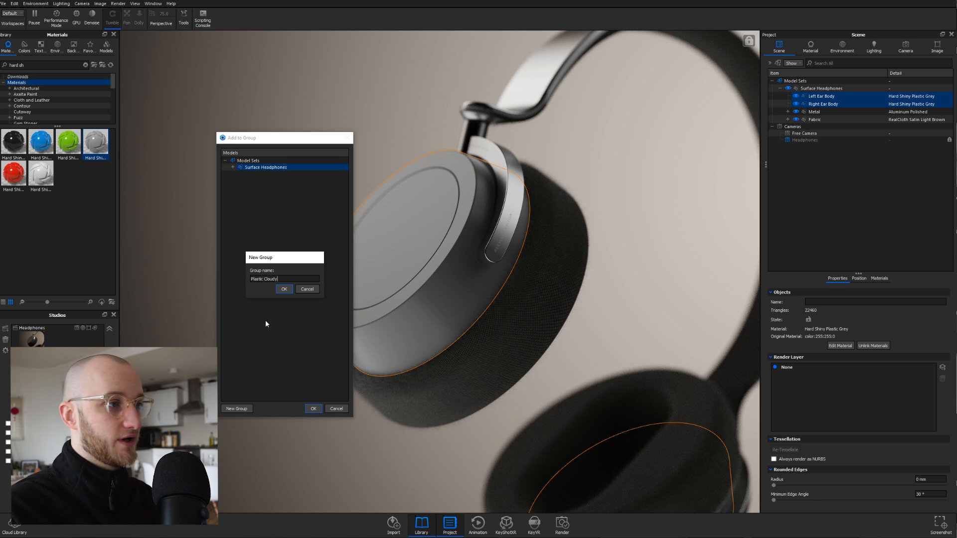
key(Return)
click(313, 409)
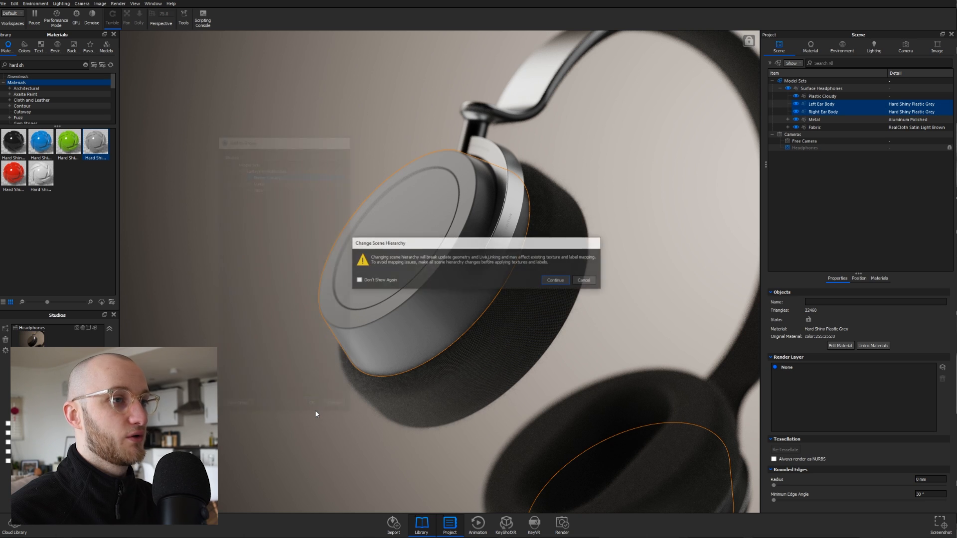
click(556, 281)
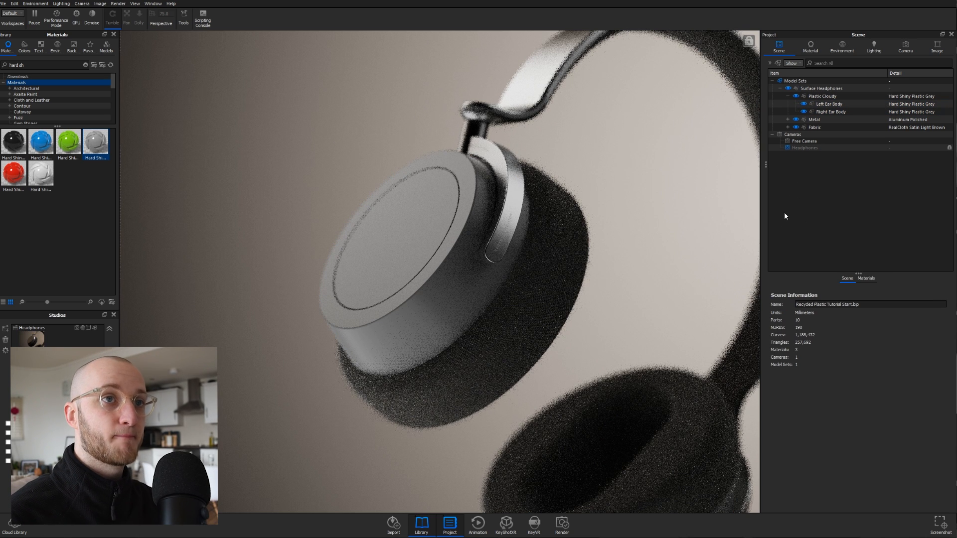
- Duplicate the Plastic Cloudy group, rename the copy 'Plastic Flakes' and keep it in place
click(823, 96)
right_click(823, 96)
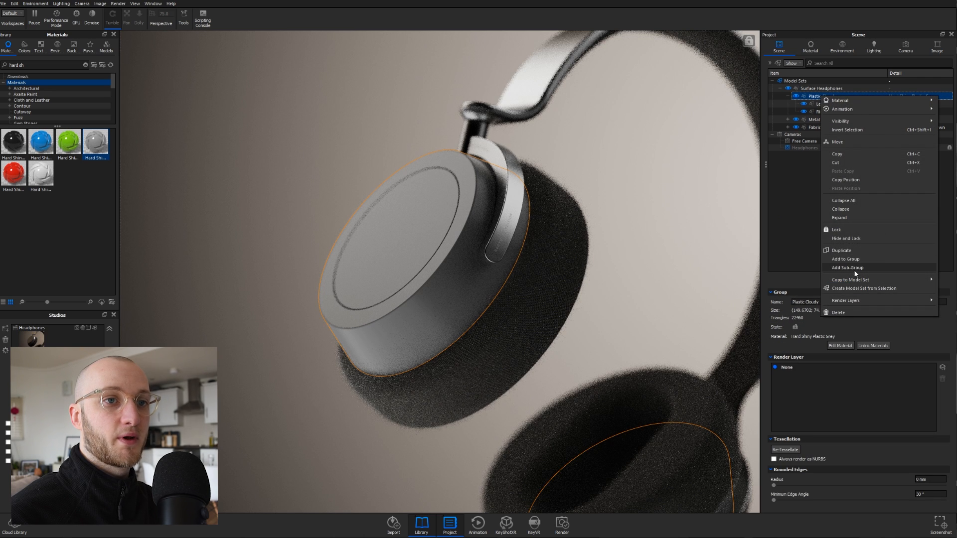
click(851, 250)
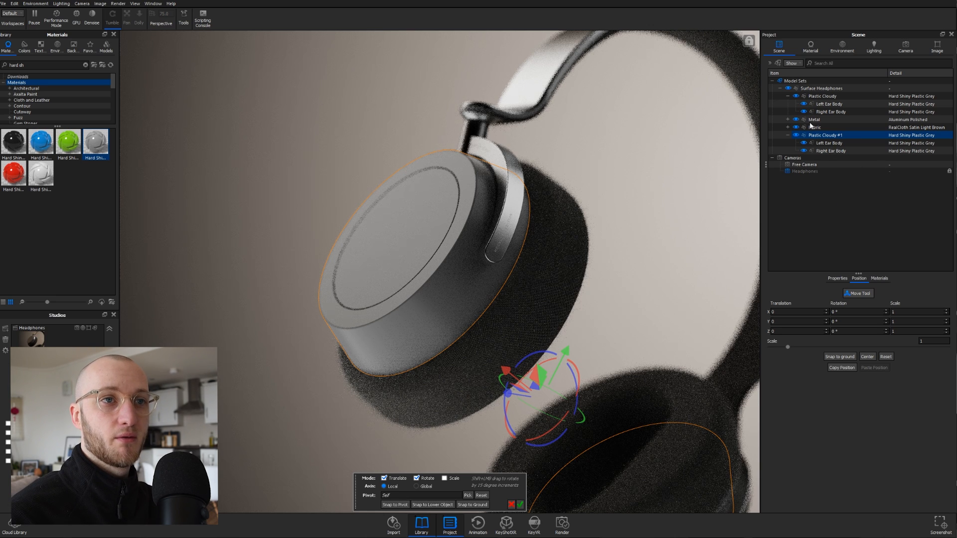
click(839, 279)
drag(827, 302, 809, 302)
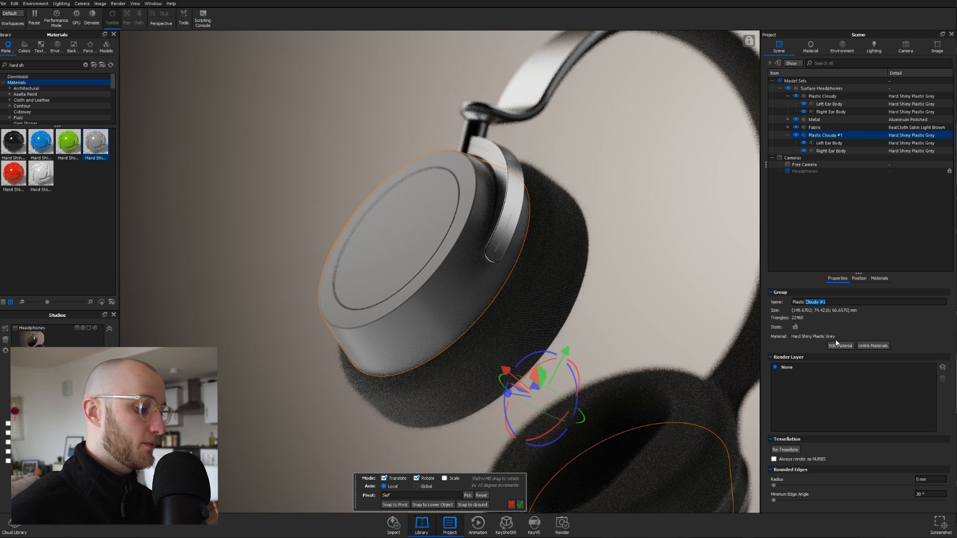
text(F)
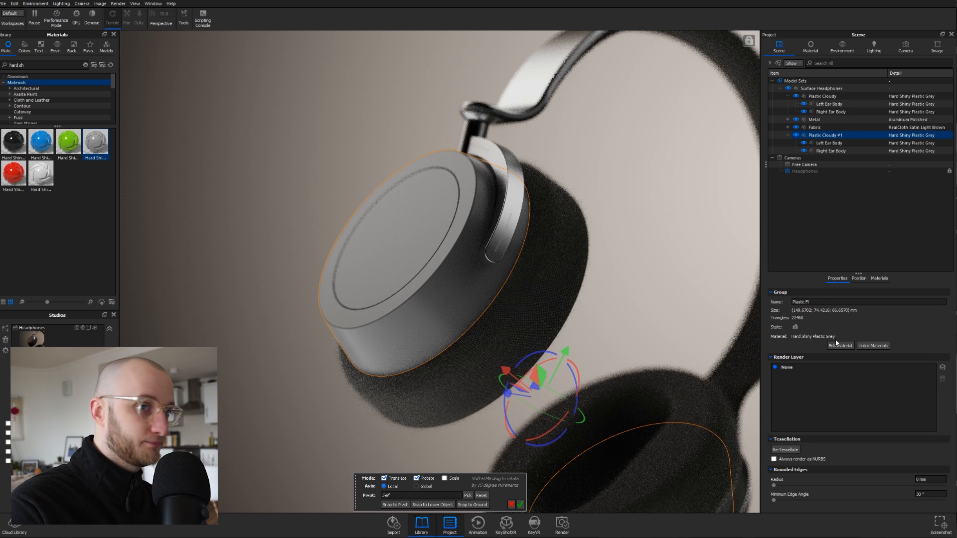
text(lakes)
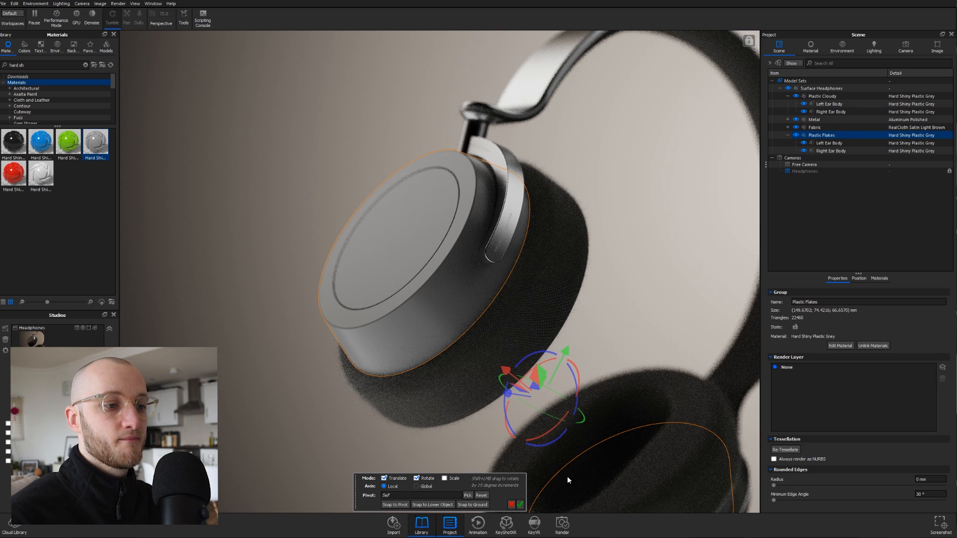
click(520, 505)
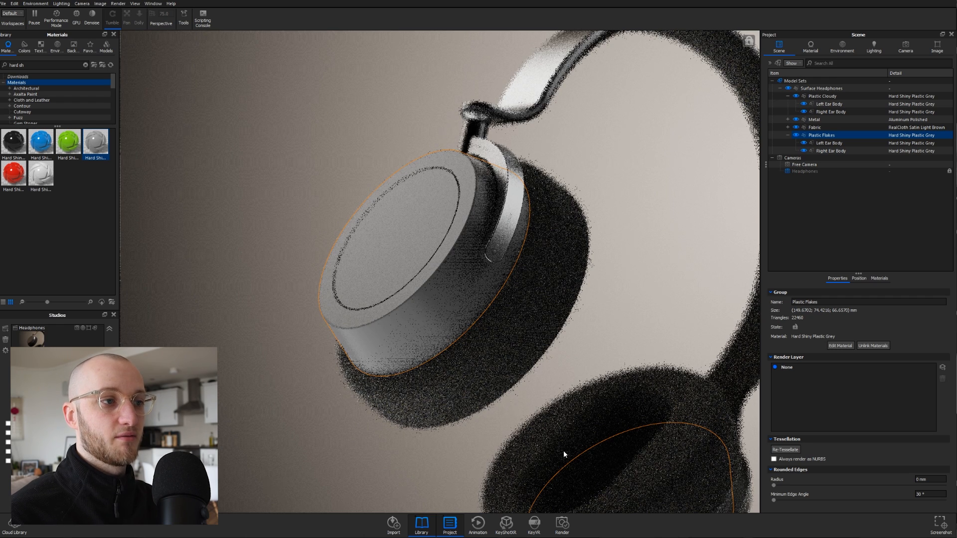
click(686, 172)
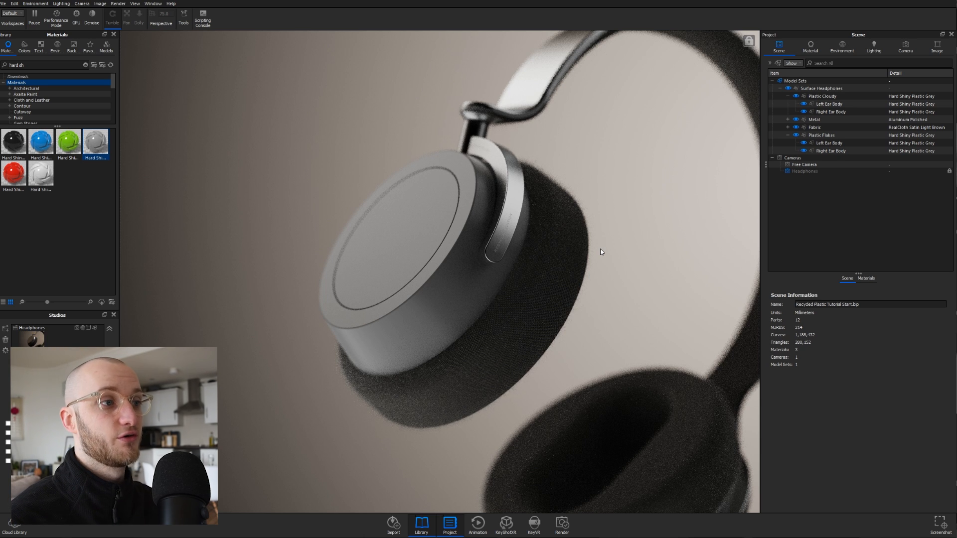
right_click(450, 285)
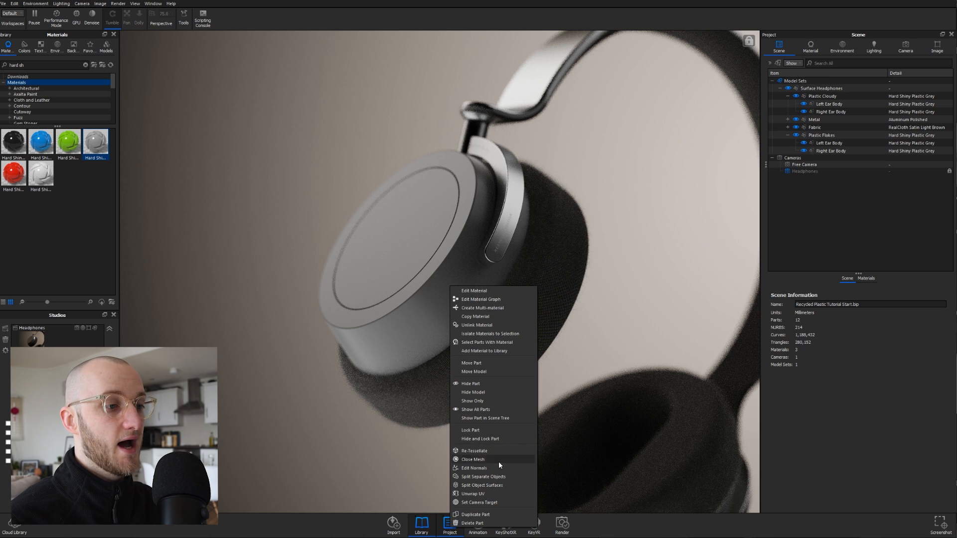
click(487, 478)
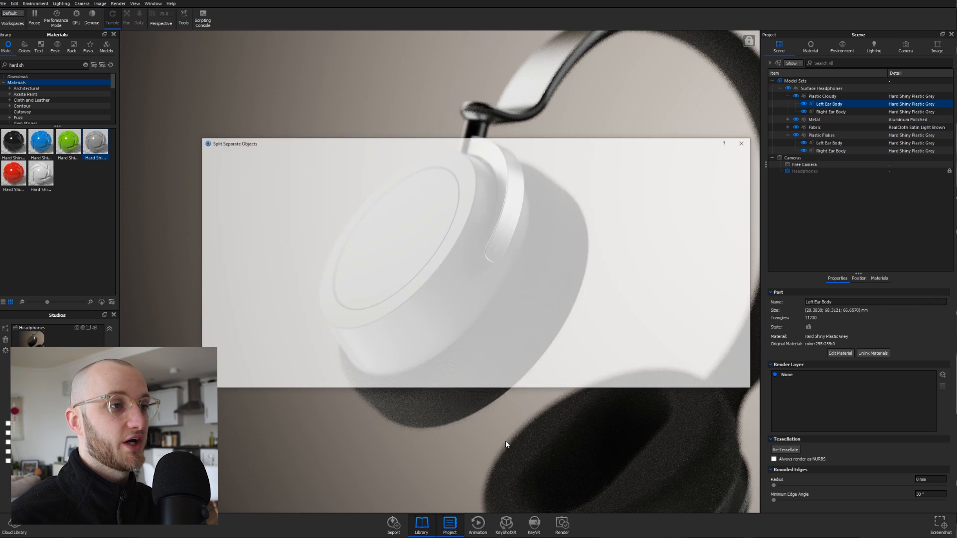
drag(595, 234, 511, 312)
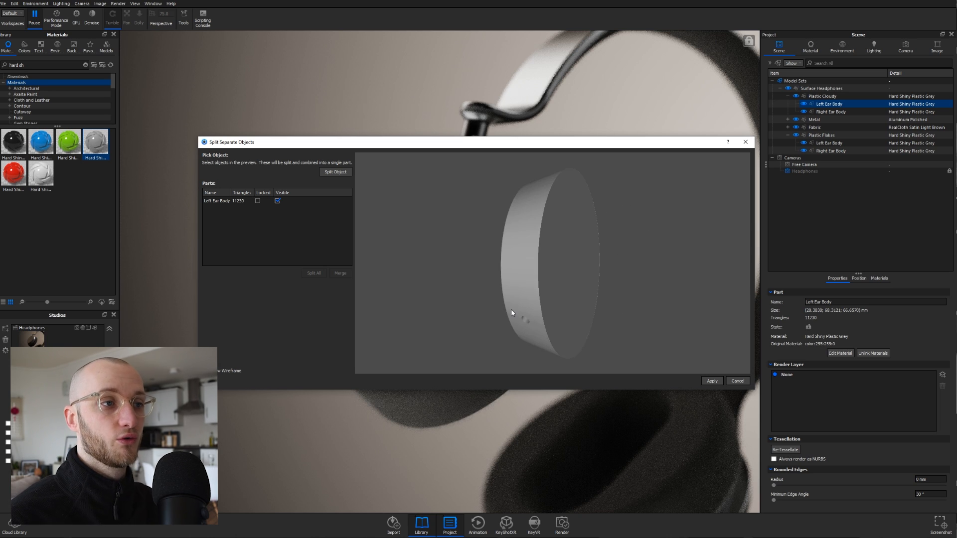
drag(565, 239, 491, 305)
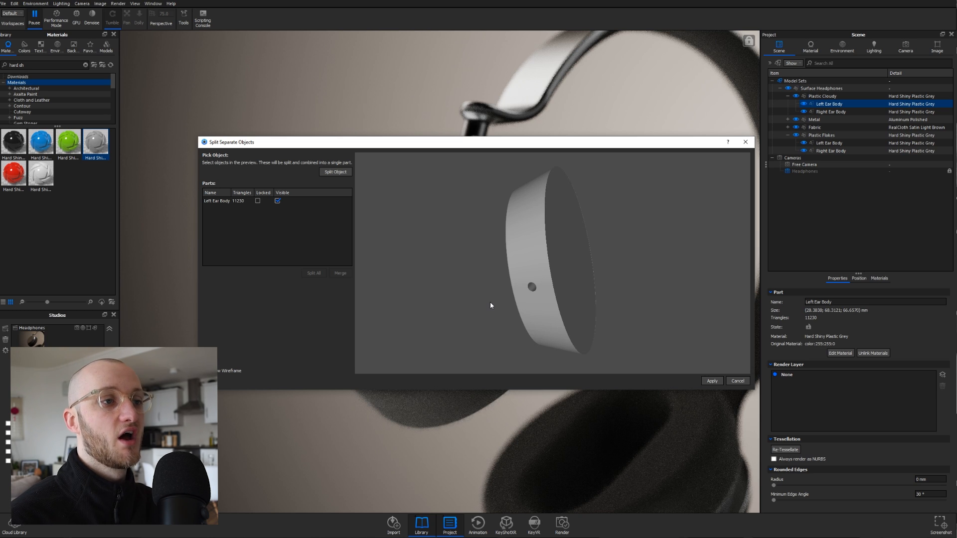
drag(491, 305, 557, 159)
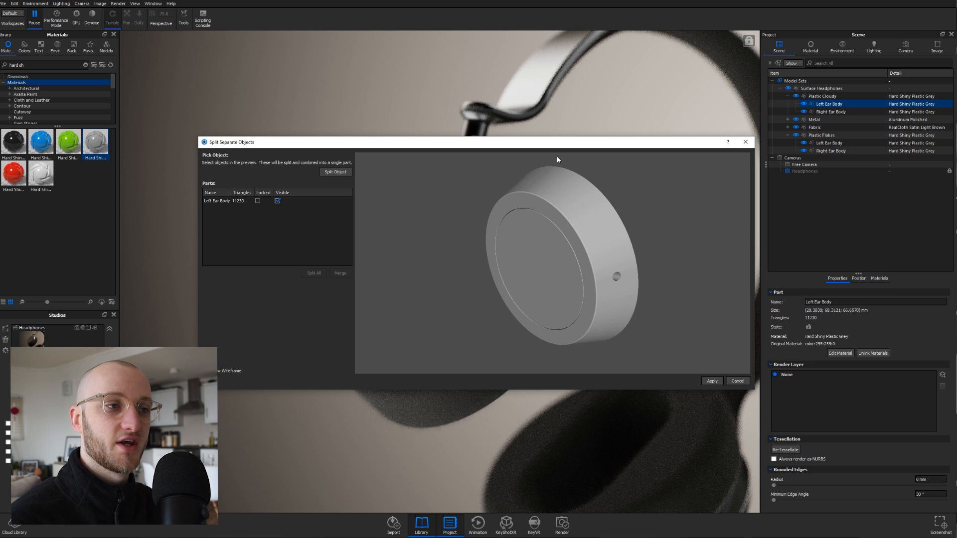
click(745, 142)
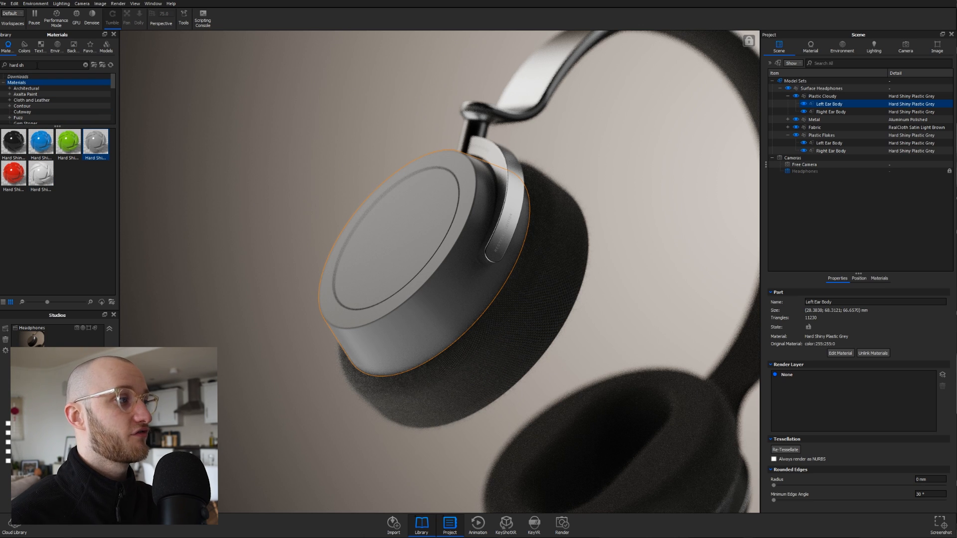
- Apply Hard Shiny Plastic Red to Plastic Flakes and Plastic Cloudy Rough White 3mm to Plastic Cloudy
mouse_move(19, 183)
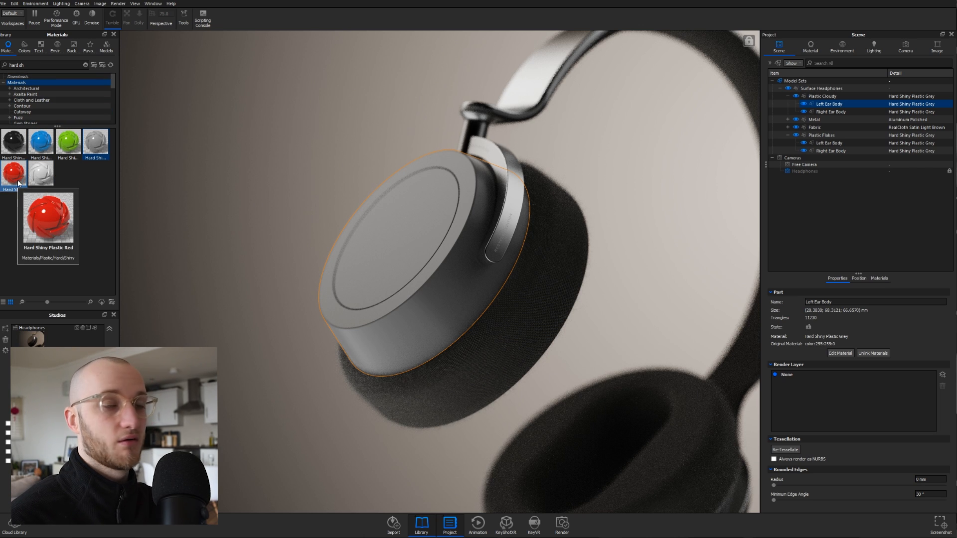
drag(18, 183, 842, 136)
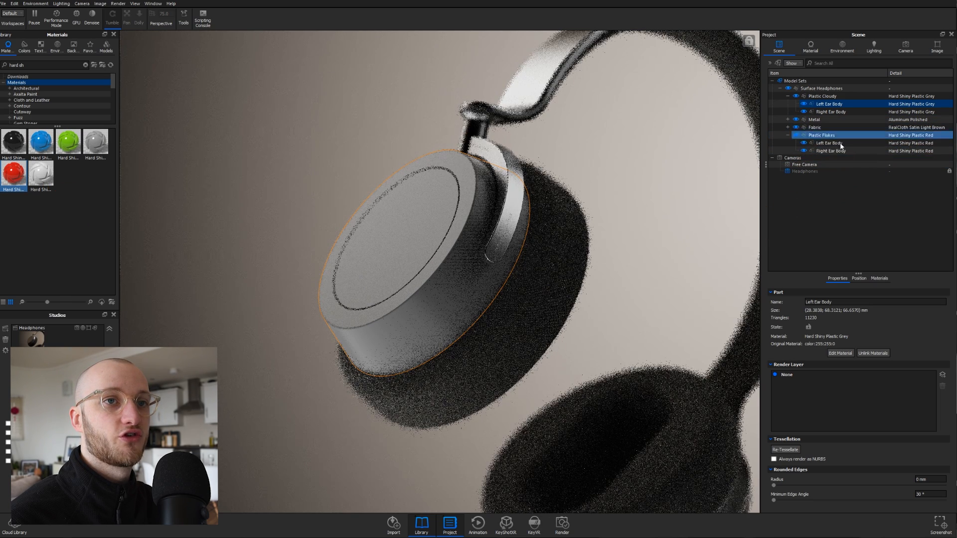
drag(29, 65, 10, 66)
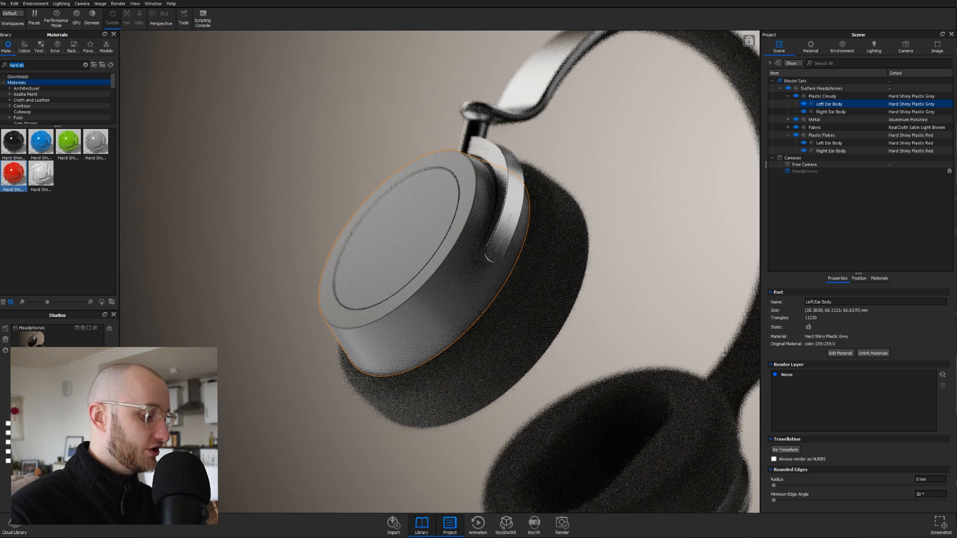
text(white cloudy)
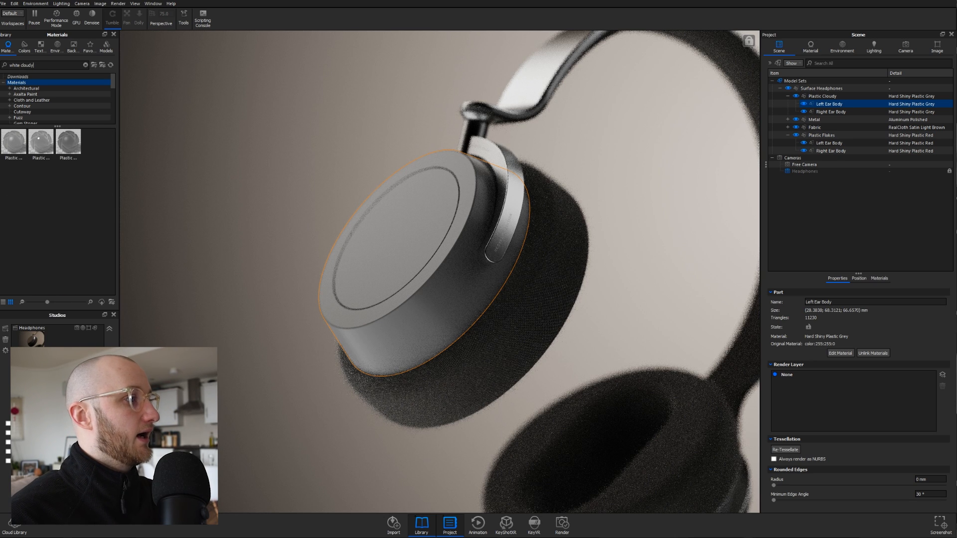
click(10, 148)
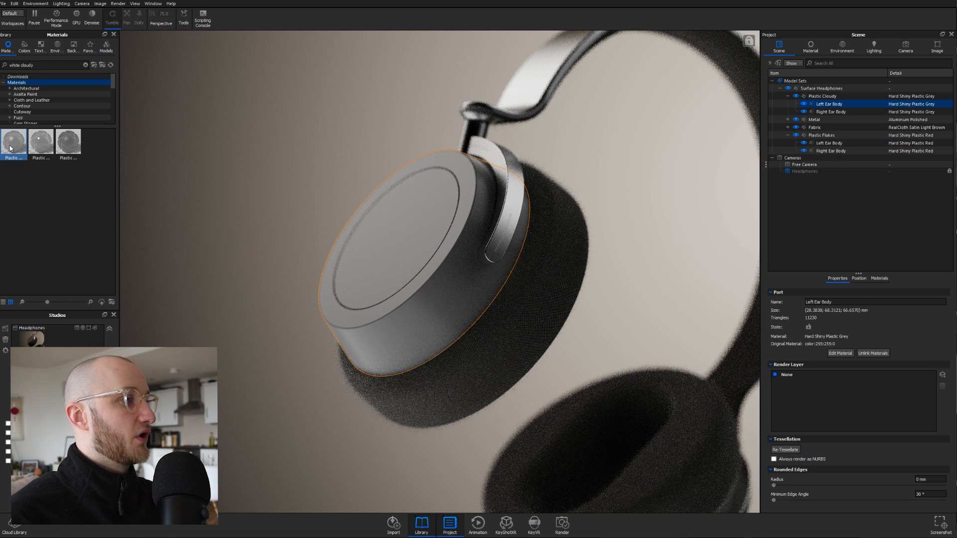
mouse_move(10, 148)
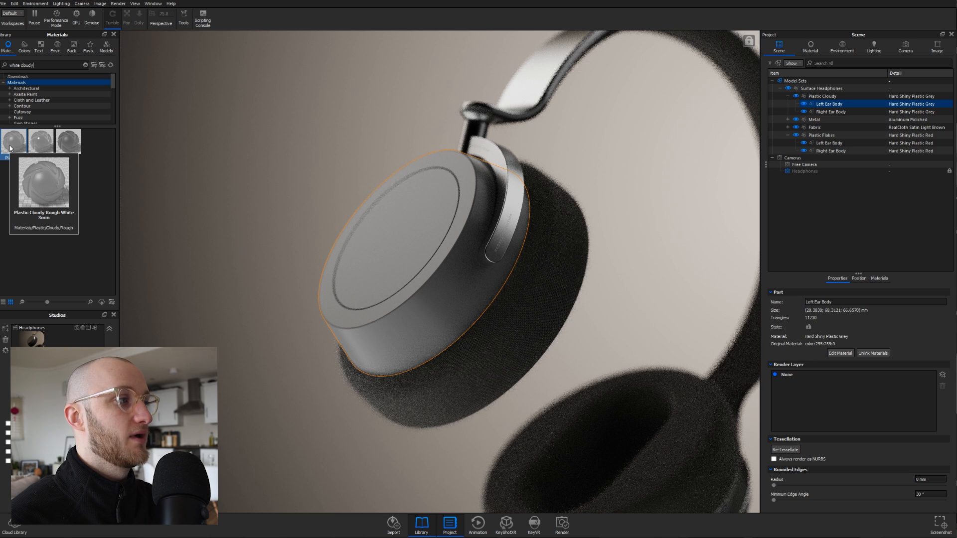
drag(11, 148, 836, 98)
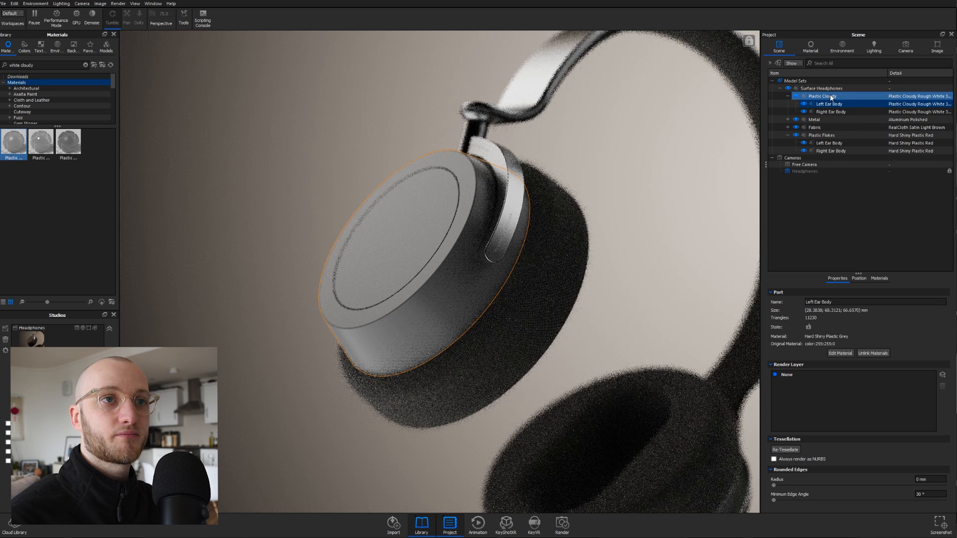
- Hide the Plastic Cloudy group to reveal the red flake ear cups
click(895, 113)
click(896, 112)
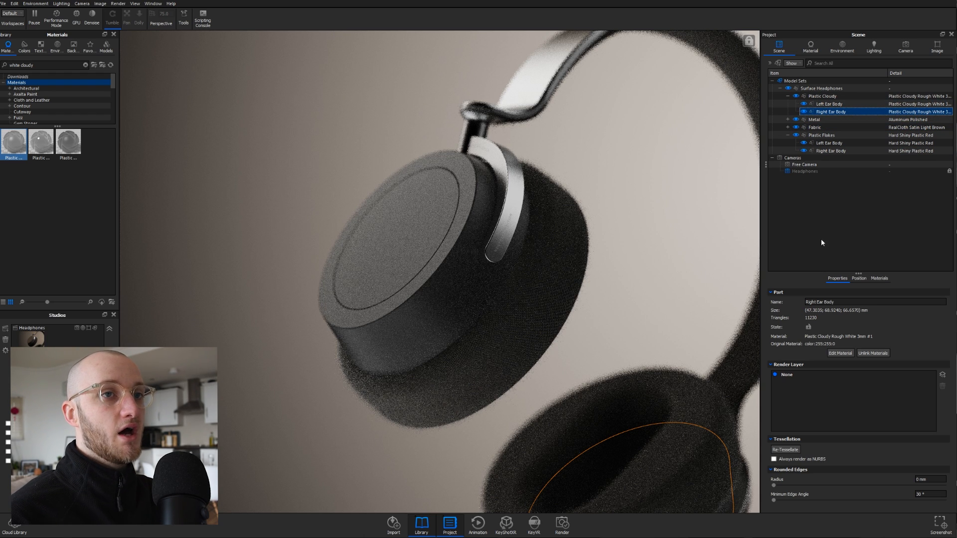
click(796, 96)
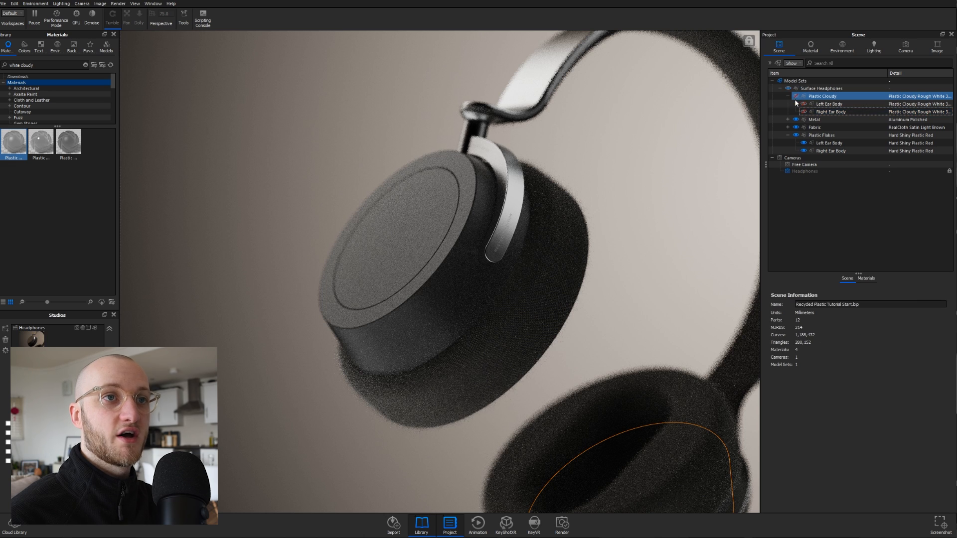
- Open the Hard Shiny Plastic Red Material Graph and spread out its Plastic and Material nodes
double_click(843, 151)
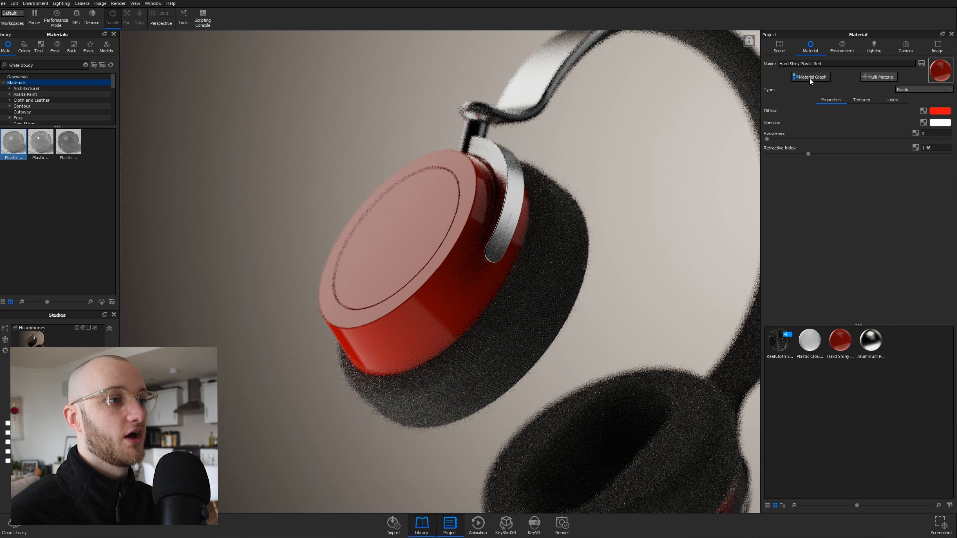
click(811, 78)
drag(254, 36, 246, 19)
drag(286, 212, 277, 175)
drag(175, 250, 182, 222)
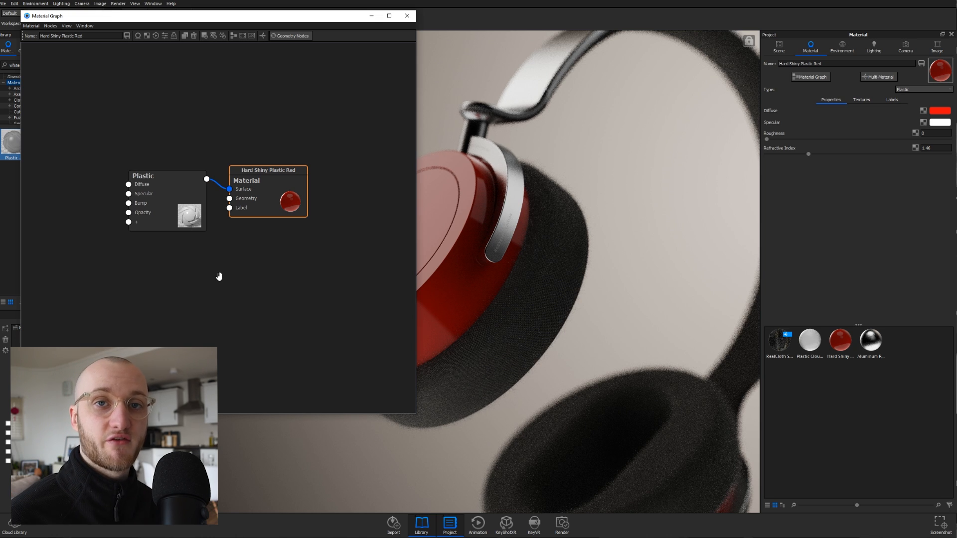
drag(261, 215, 262, 206)
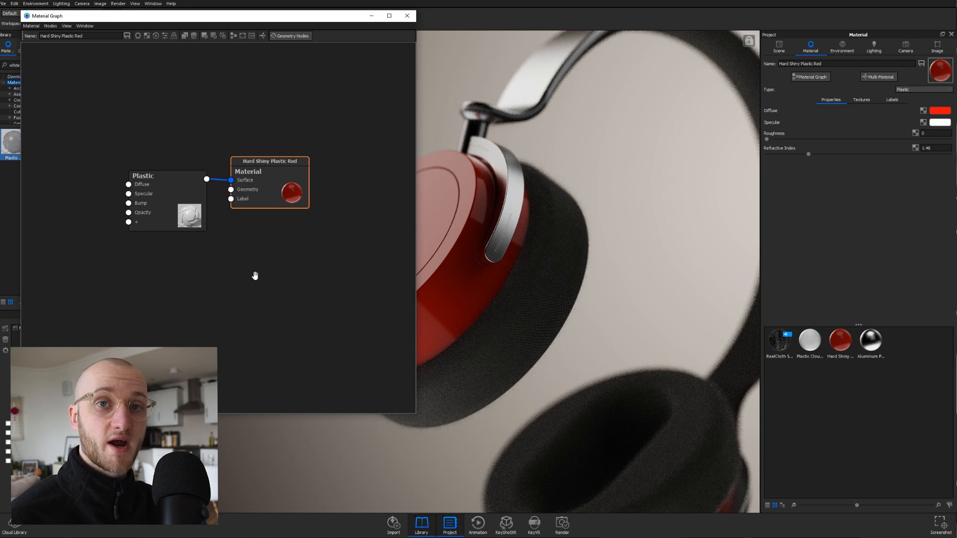
drag(269, 186, 299, 185)
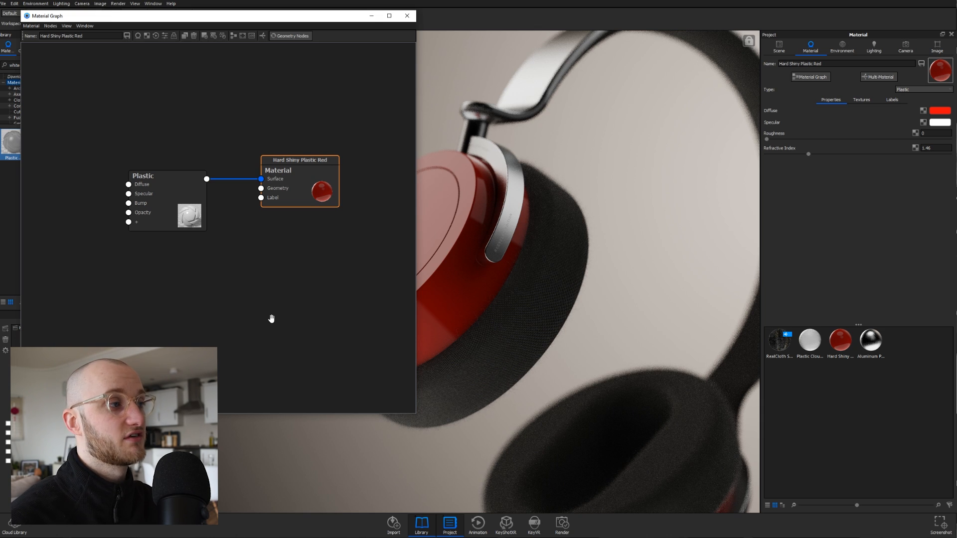
- Add a Flakes geometry node wired to the material's Geometry input and show its properties
right_click(149, 255)
mouse_move(184, 306)
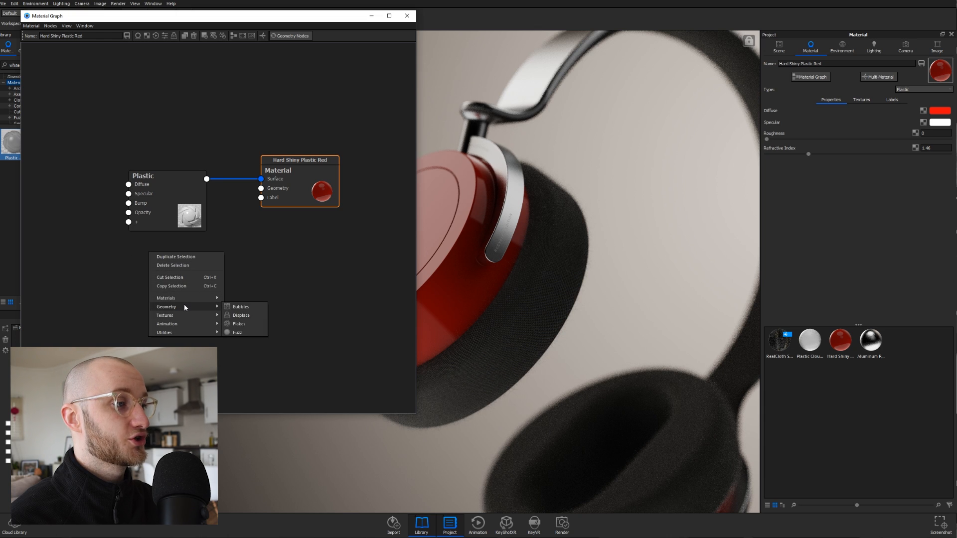
click(239, 324)
drag(216, 281, 260, 188)
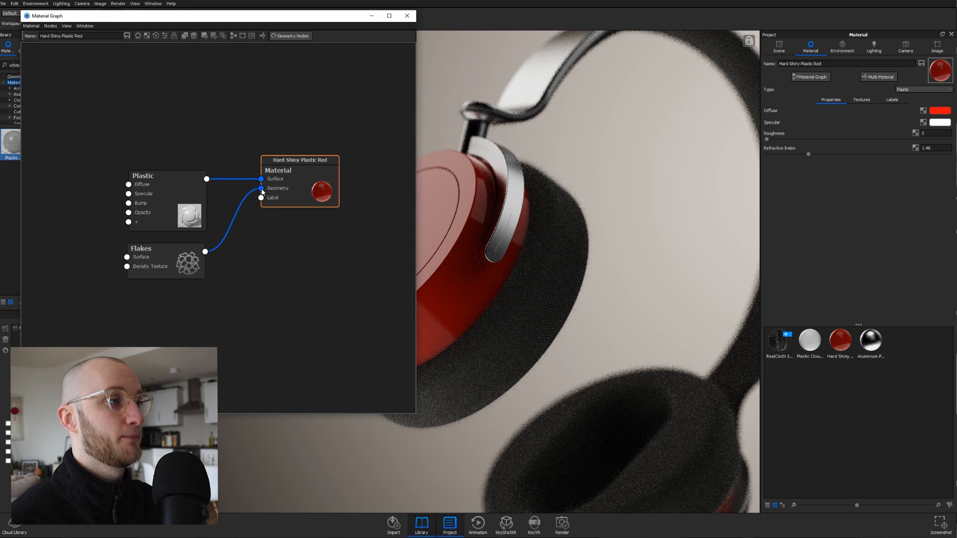
drag(320, 199, 306, 198)
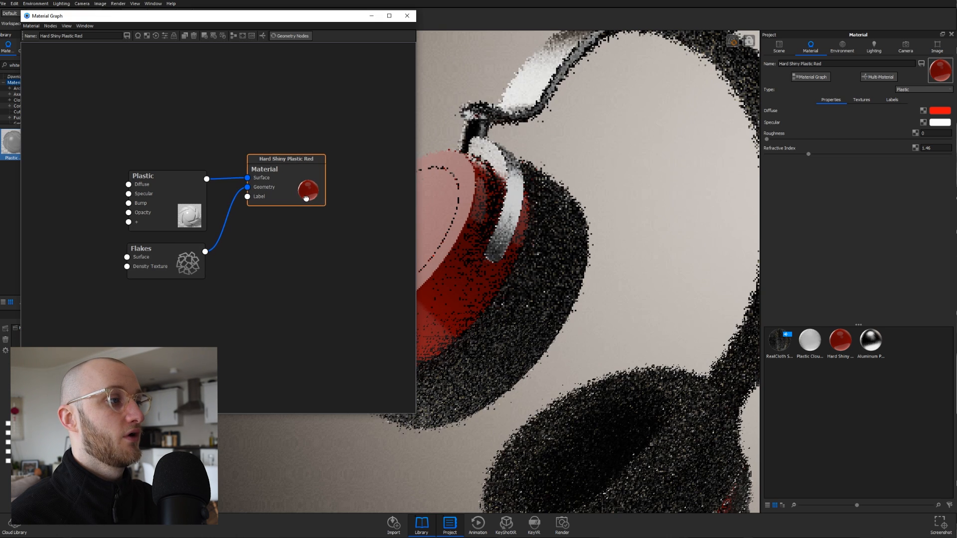
double_click(160, 261)
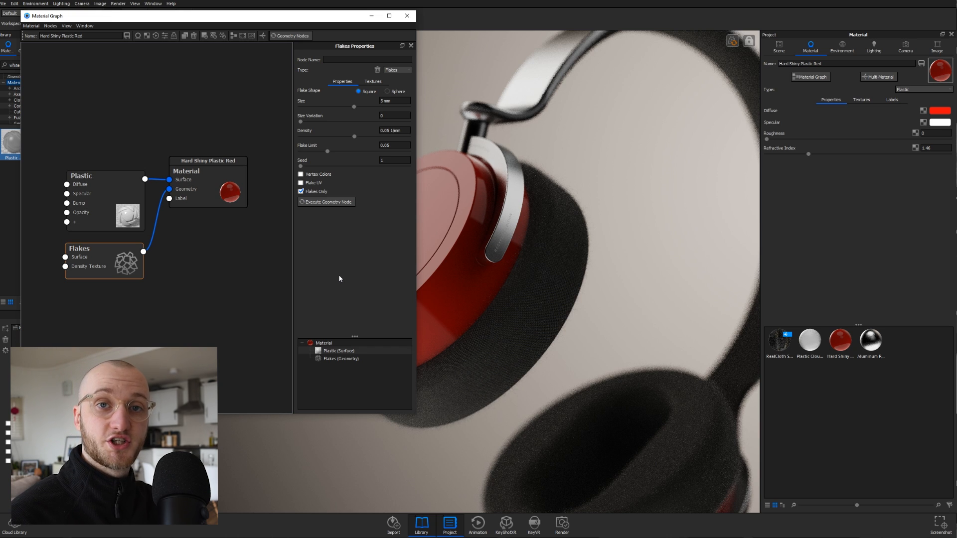
- Set flake Size to 0.6 mm and Size Variation to 1
click(399, 101)
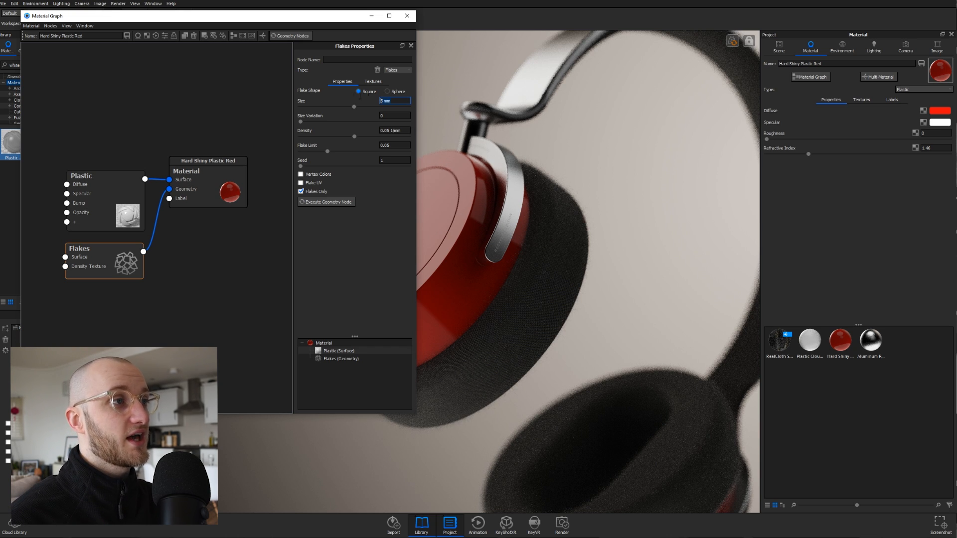
text(0.6)
key(Return)
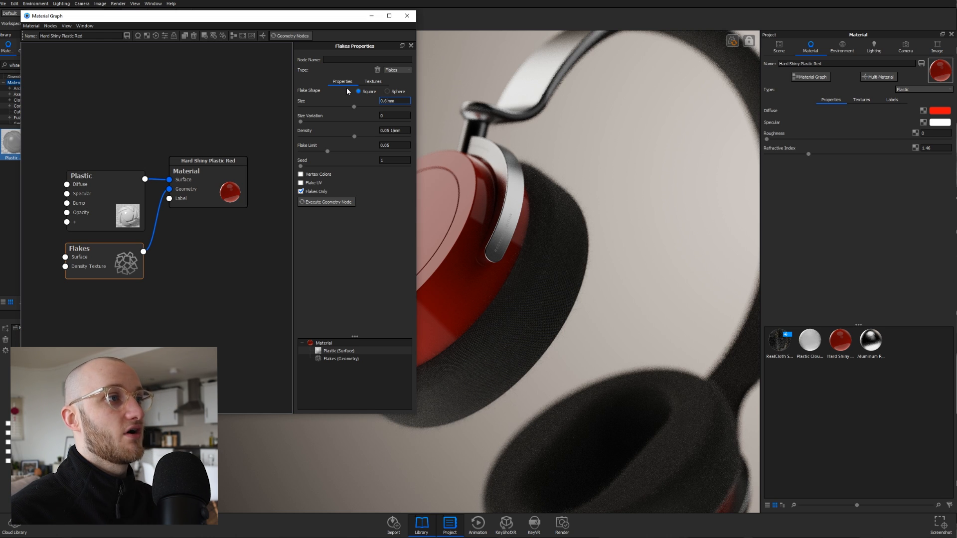
key(Tab)
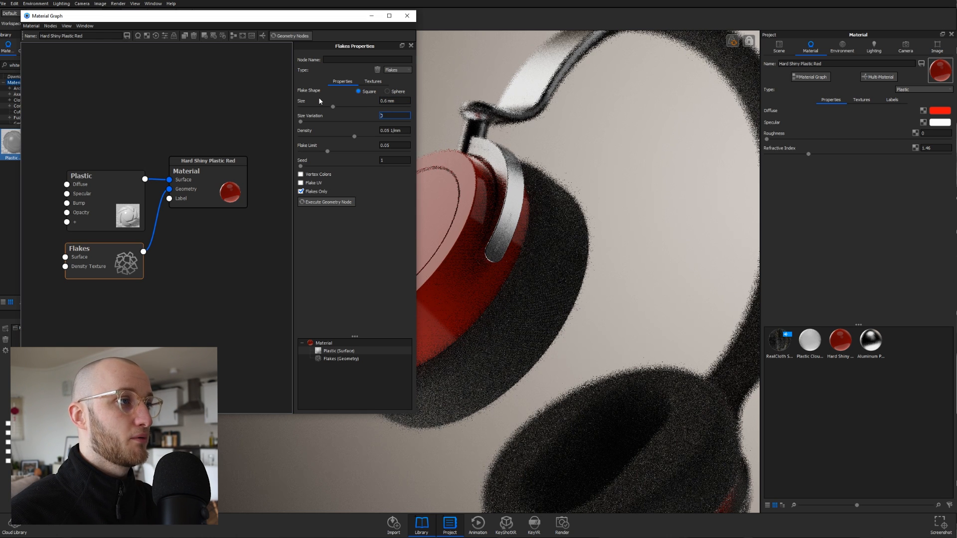
text(1)
key(Return)
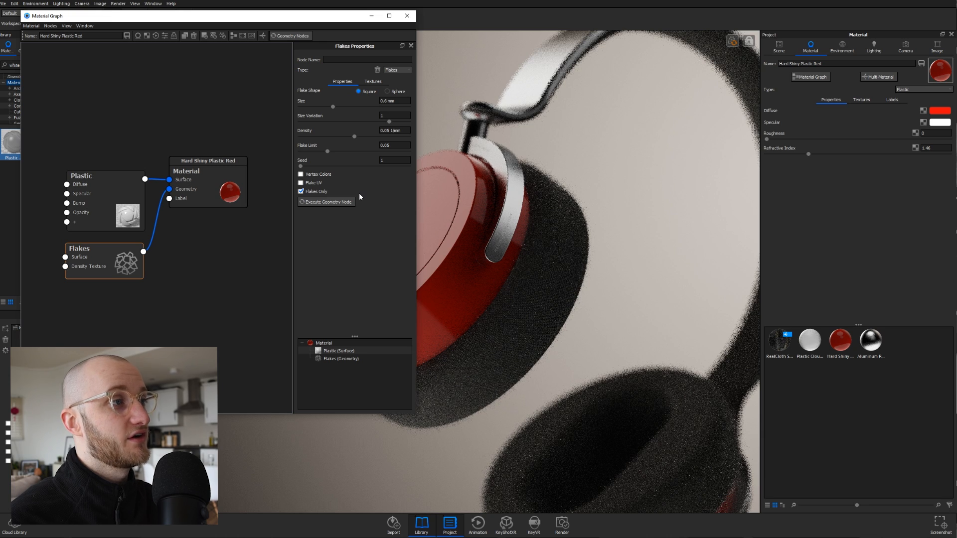
- Set flake Density to 1 1/mm and Flake Limit to 2
click(389, 131)
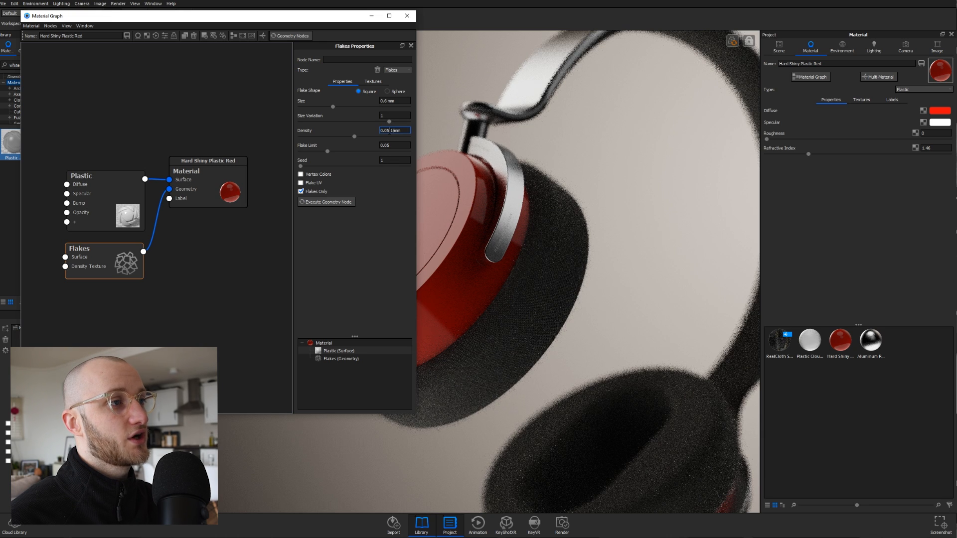
text(1)
key(Return)
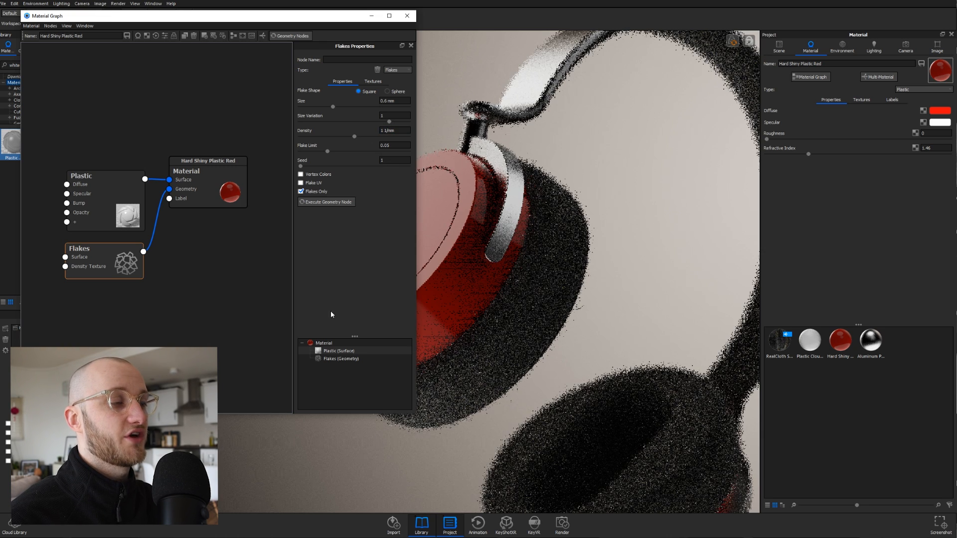
key(Tab)
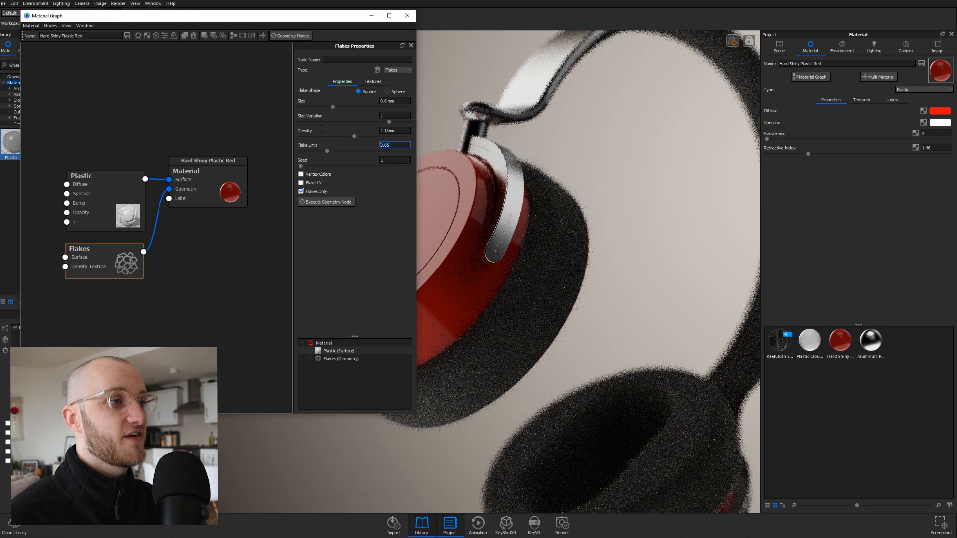
text(2)
key(Return)
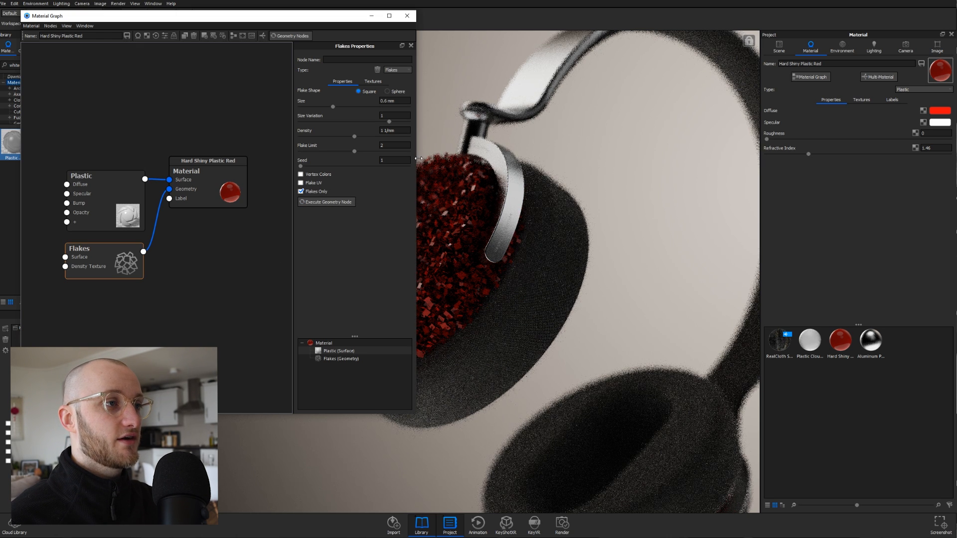
drag(416, 156, 351, 173)
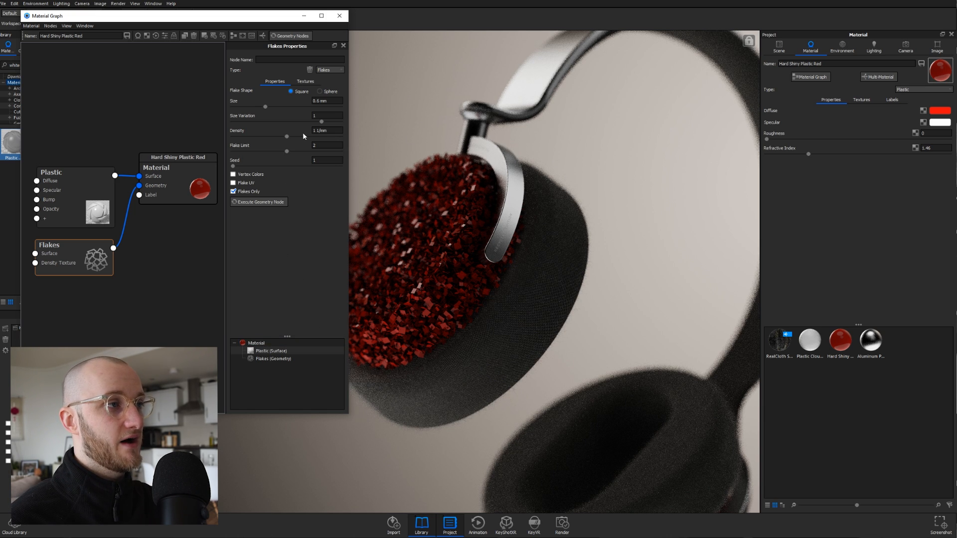
- Change flake Density to 1.5 1/mm and execute the geometry node to regenerate flakes
text(.5)
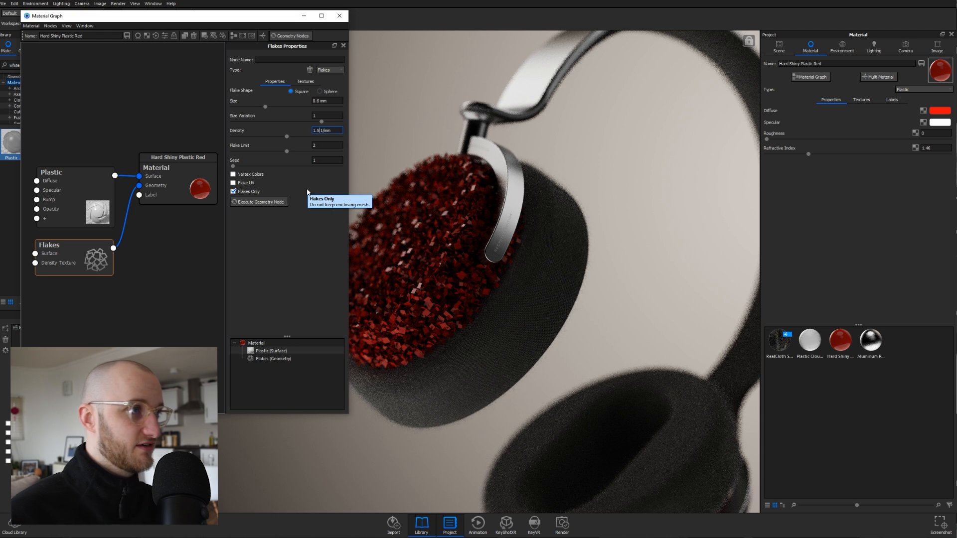
key(Return)
click(268, 201)
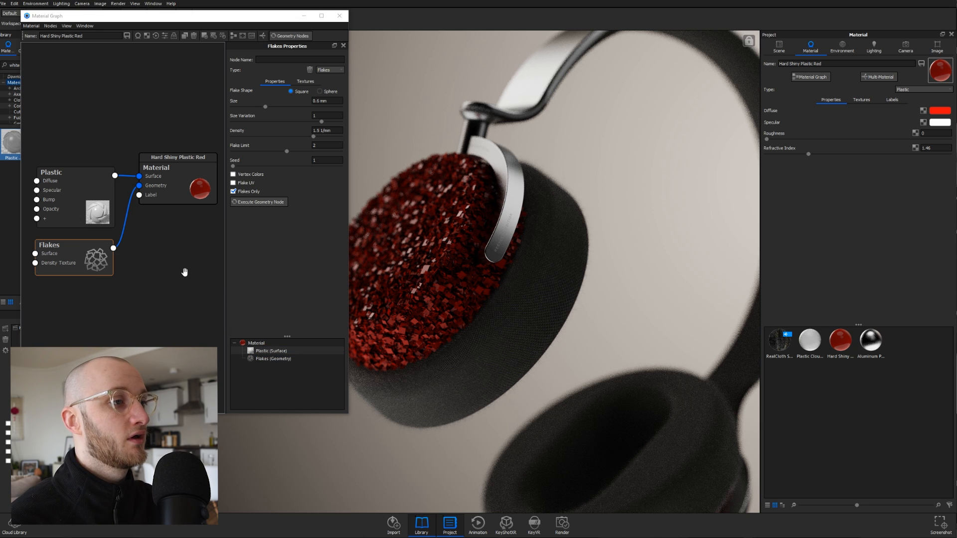
- Widen the graph window and rearrange the Material, Plastic and Flakes nodes
scroll(184, 271, down, 2)
drag(348, 234, 394, 235)
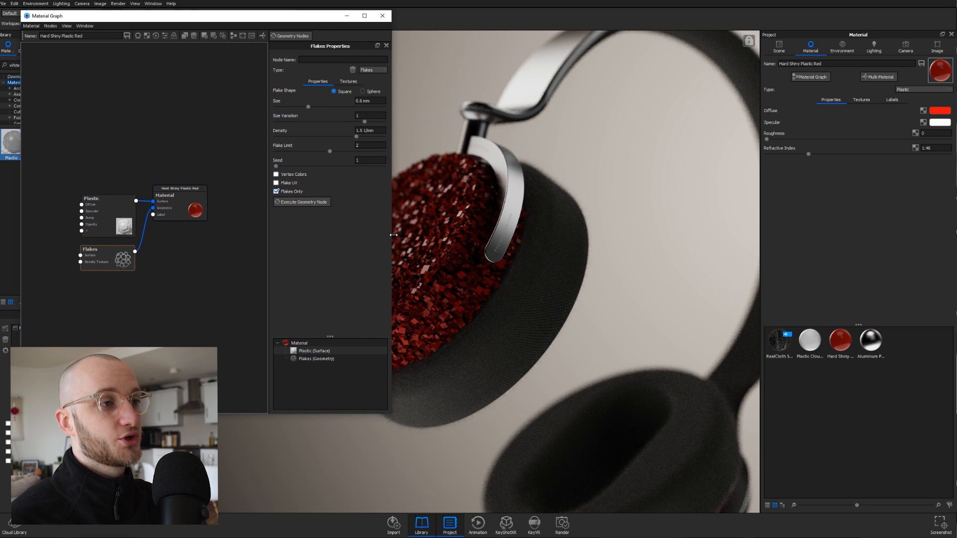
drag(178, 210, 218, 207)
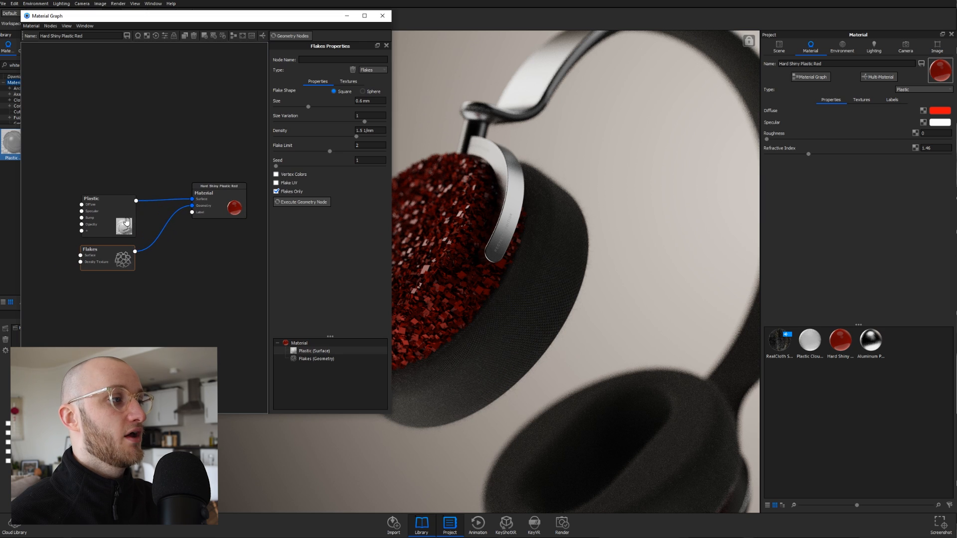
drag(127, 221, 160, 209)
drag(107, 252, 145, 239)
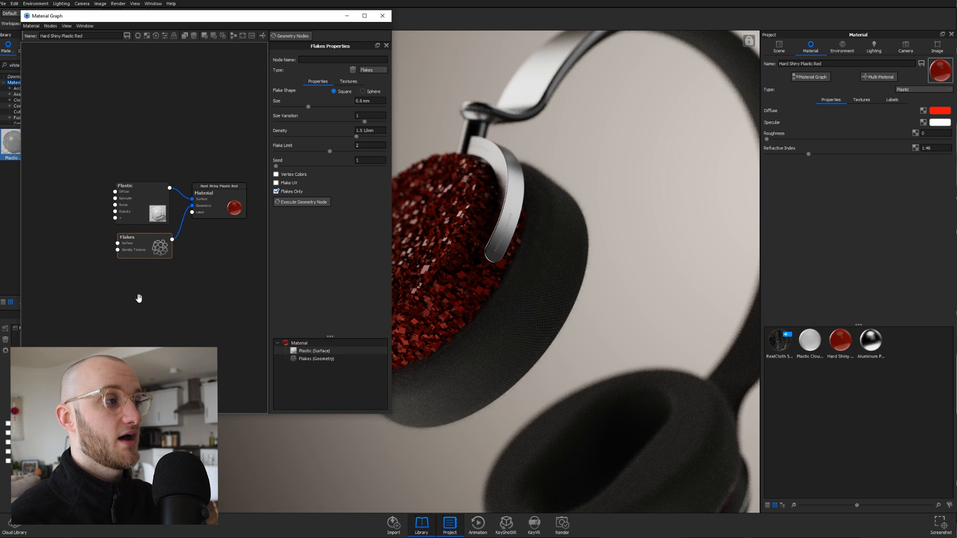
drag(163, 256, 156, 254)
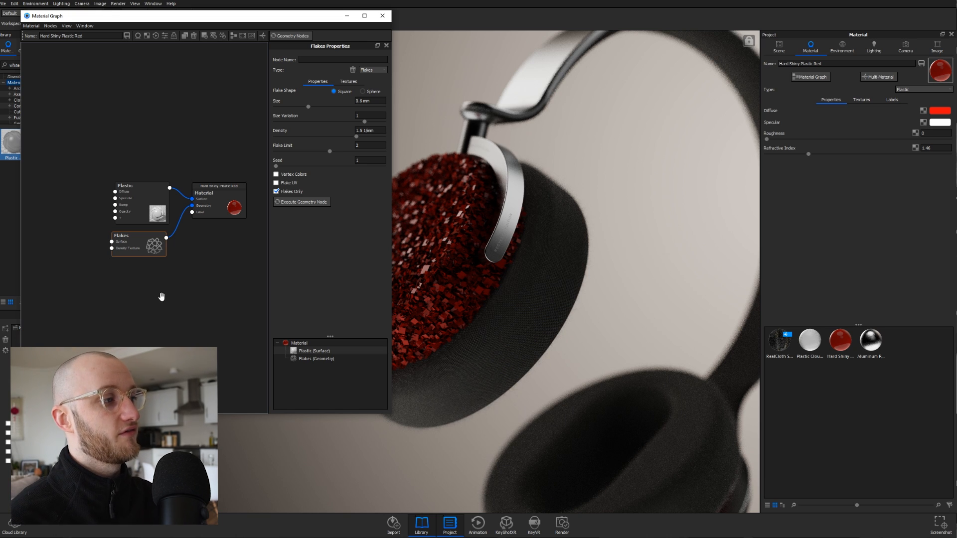
drag(143, 253, 148, 253)
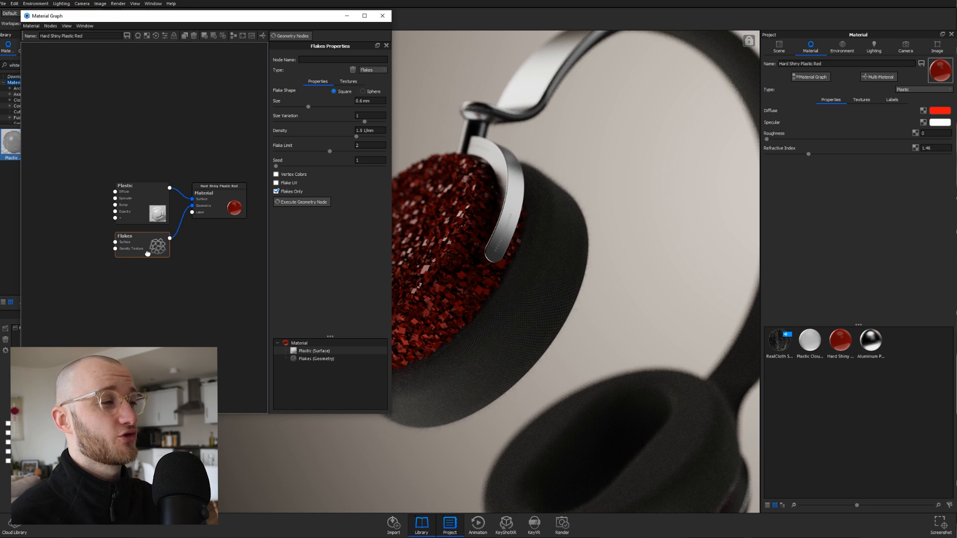
- Add a Camouflage texture node and place it left of the Plastic node
right_click(43, 208)
mouse_move(72, 281)
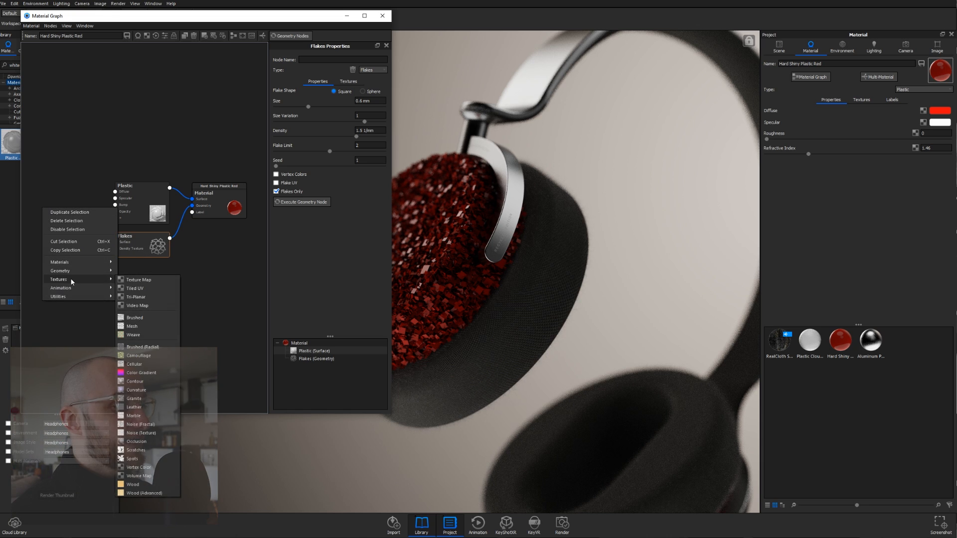
click(138, 355)
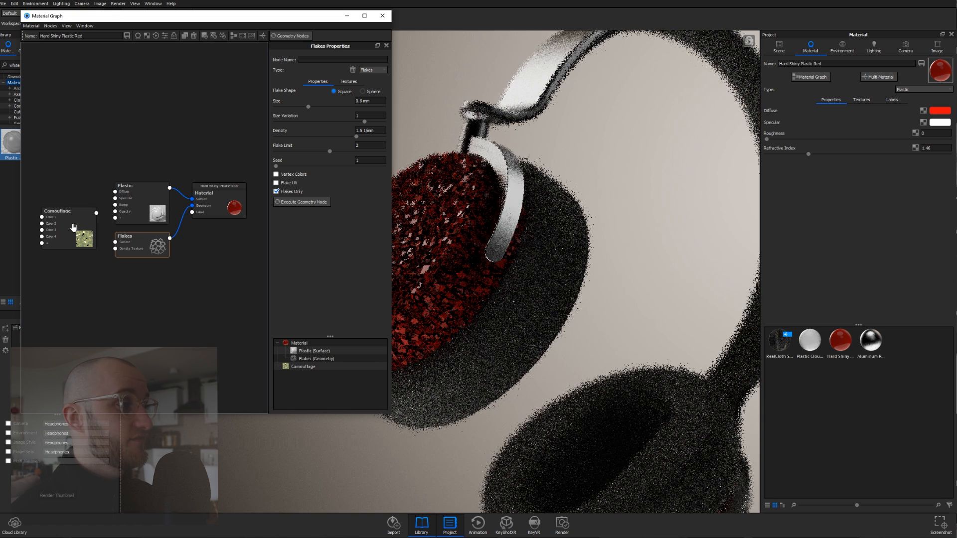
drag(73, 228, 65, 205)
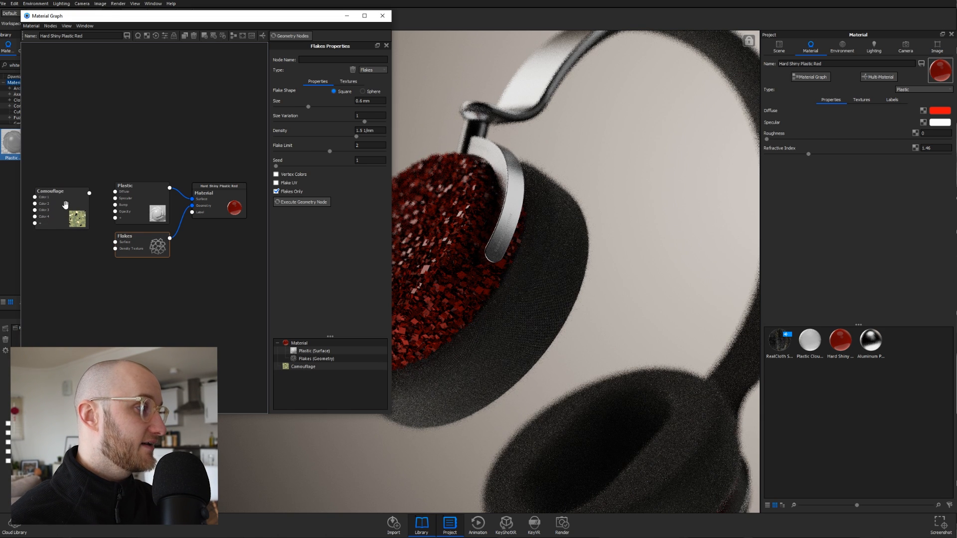
- Set the Camouflage Scale to 0.6 mm and raise Spray to about 0.5
double_click(65, 205)
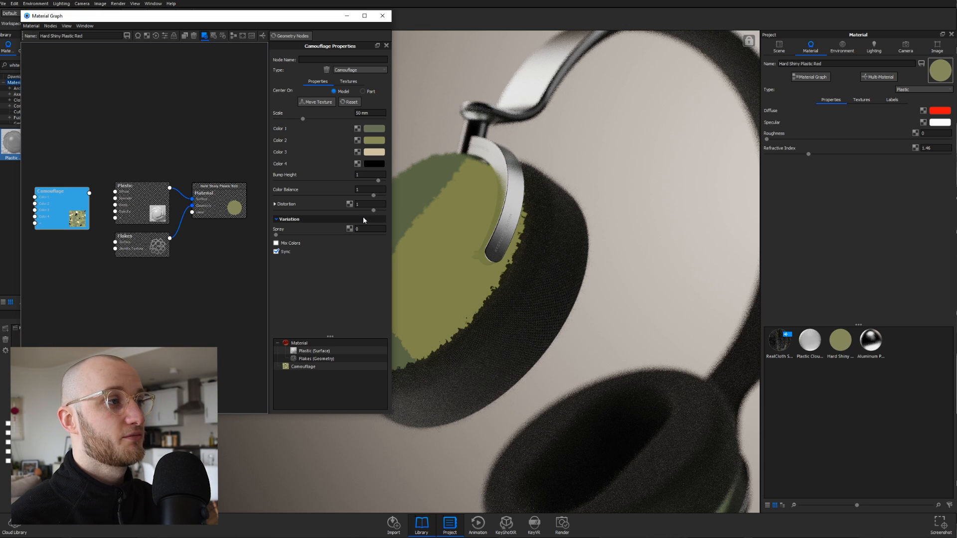
drag(383, 113, 310, 119)
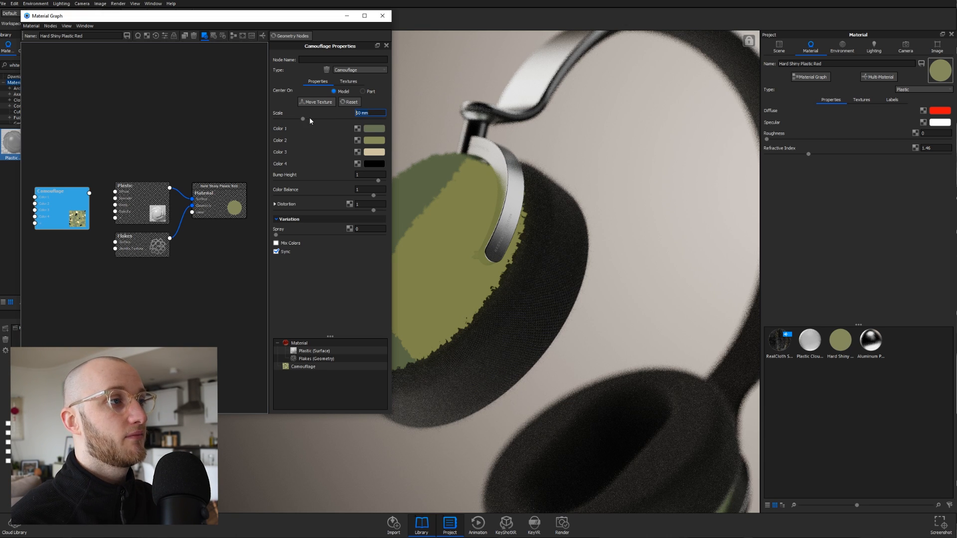
text(0.)
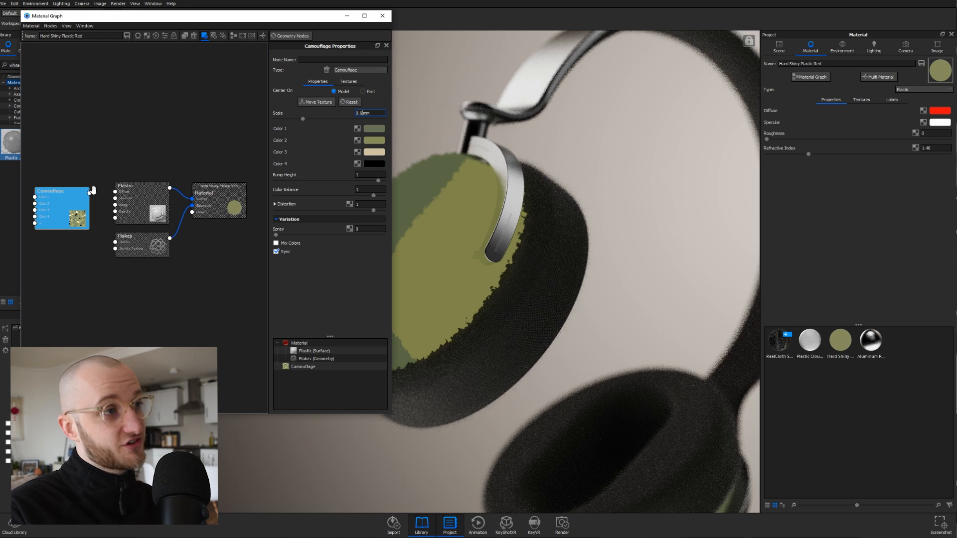
text(6)
key(Return)
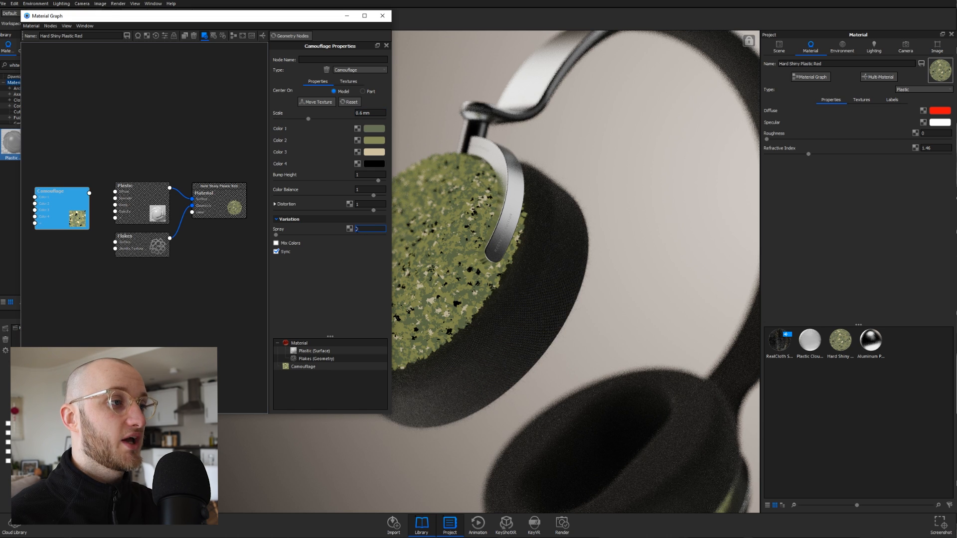
drag(276, 234, 331, 235)
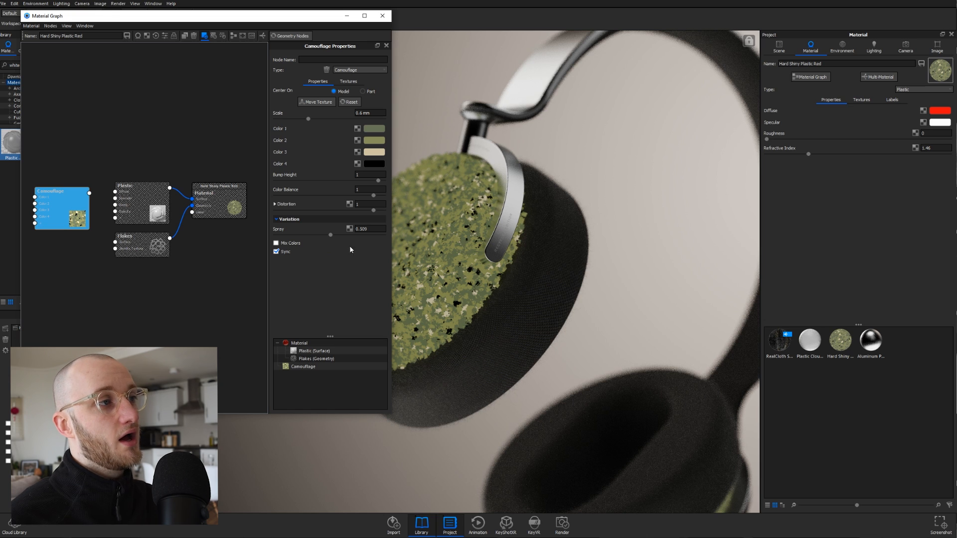
- Set Camouflage Color 1 to a pinkish off-white and Color 2 to muted taupe brown
click(374, 128)
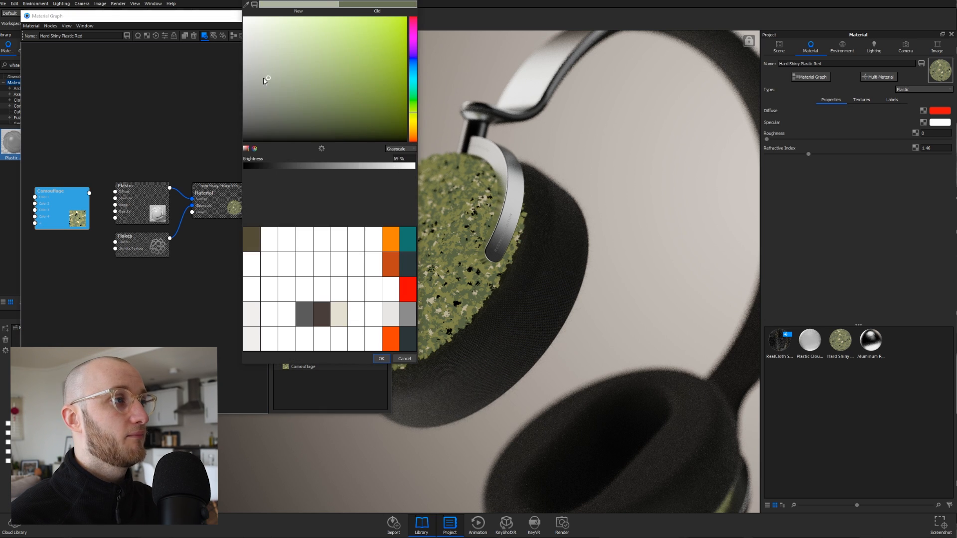
drag(267, 75, 259, 35)
drag(413, 129, 413, 138)
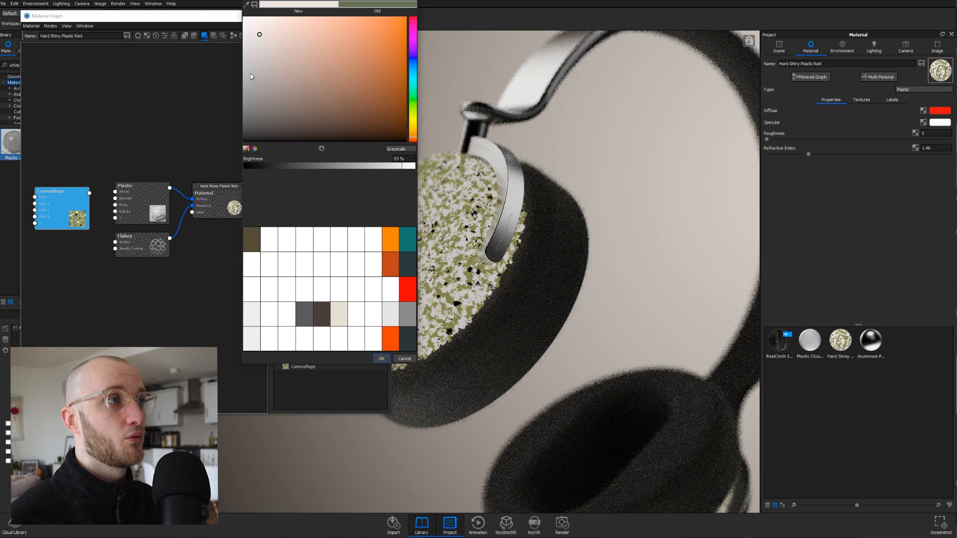
click(382, 358)
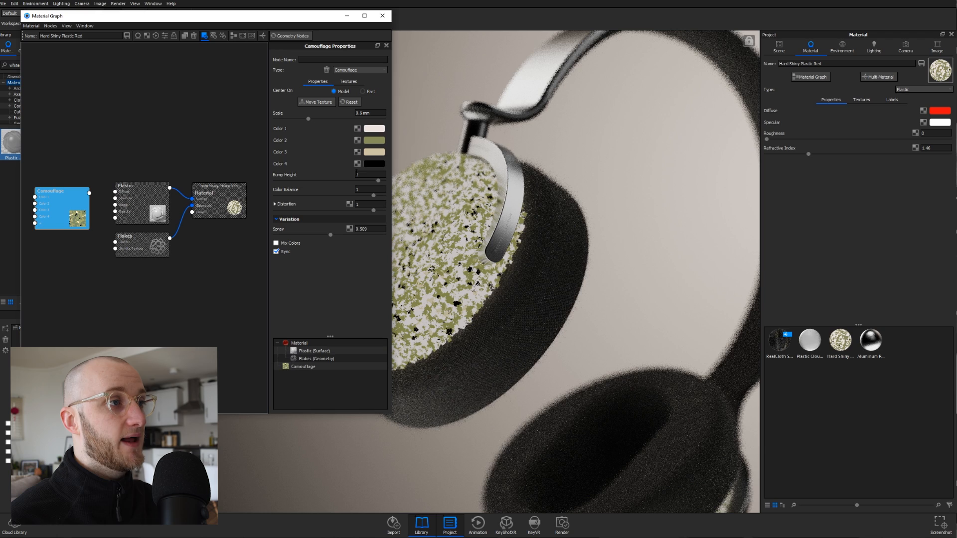
click(372, 146)
click(247, 140)
drag(393, 150, 395, 157)
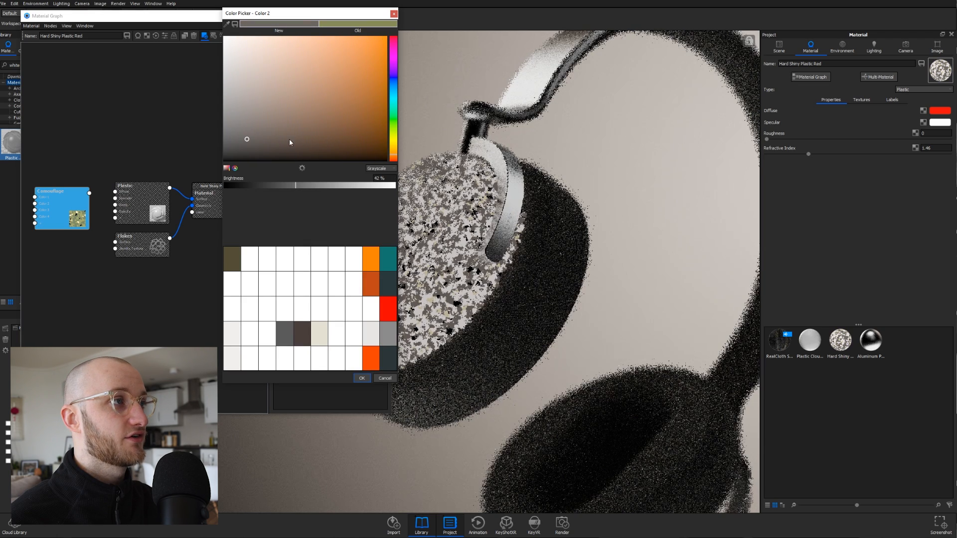
click(268, 132)
click(293, 133)
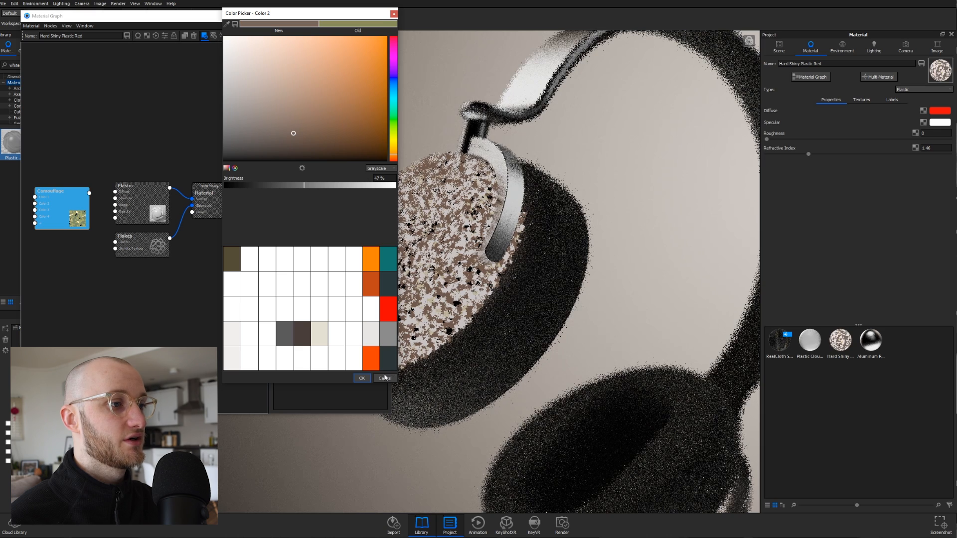
click(362, 379)
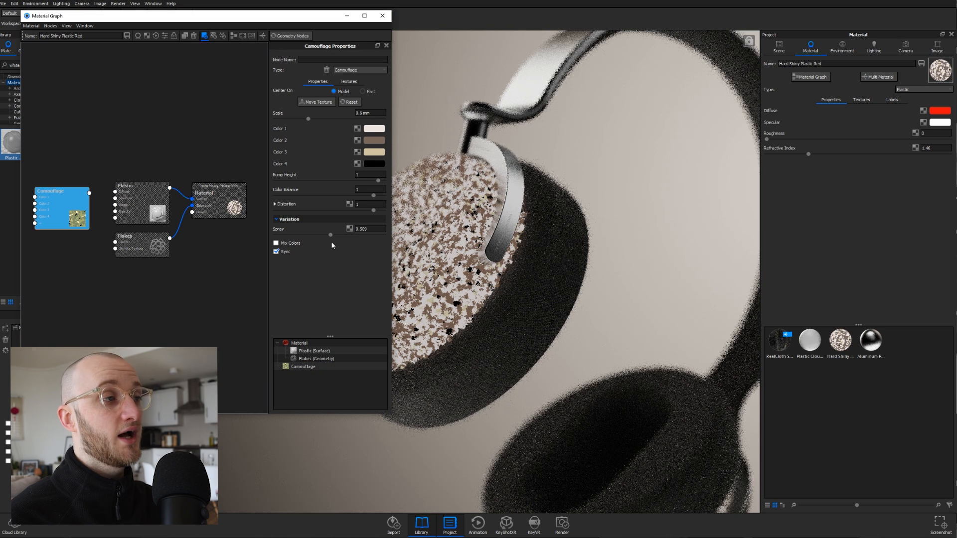
- Set Camouflage Color 3 to orange-red and Color 4 to amber
click(374, 152)
click(354, 56)
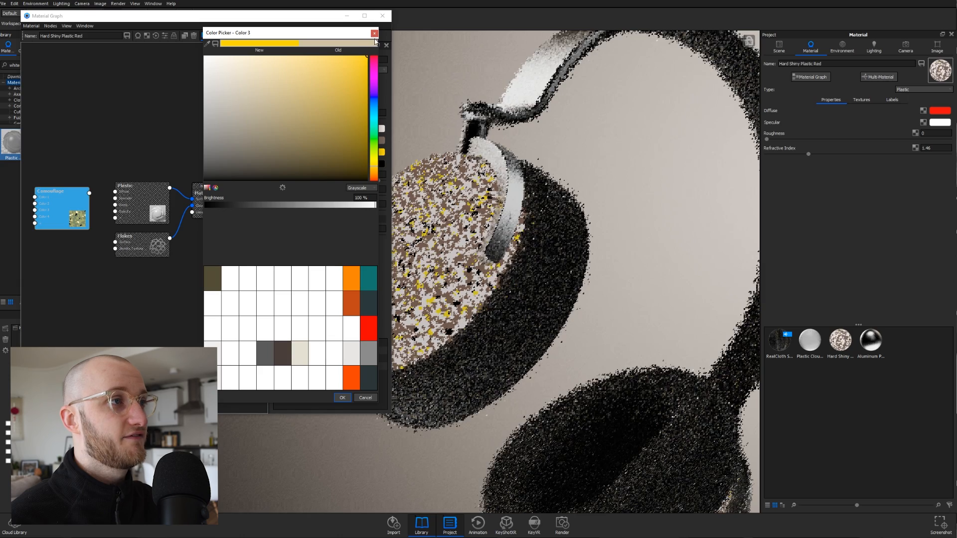
click(374, 181)
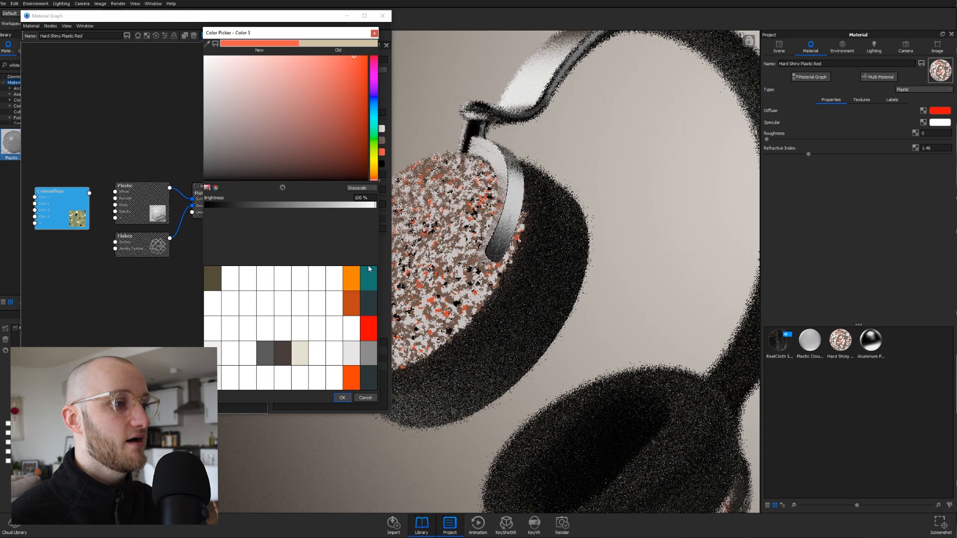
click(360, 55)
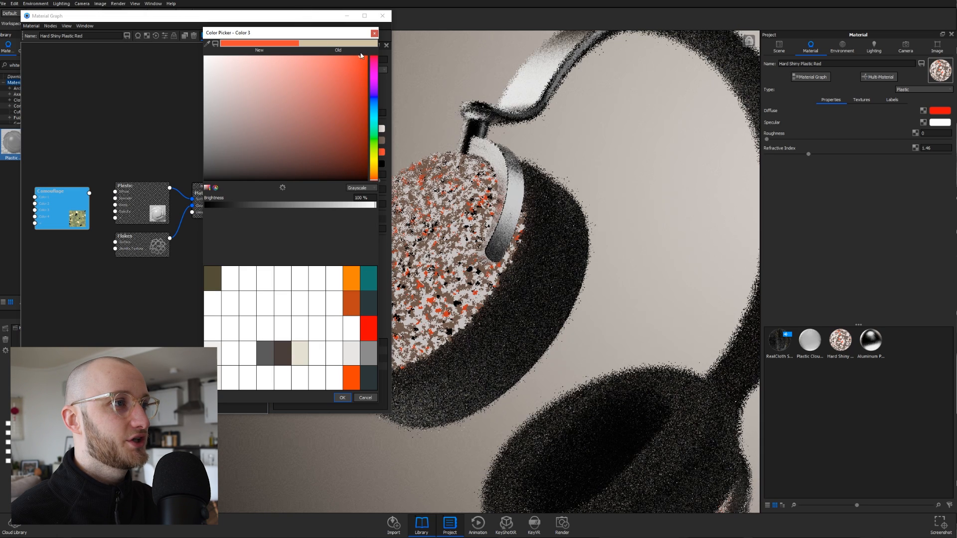
click(342, 397)
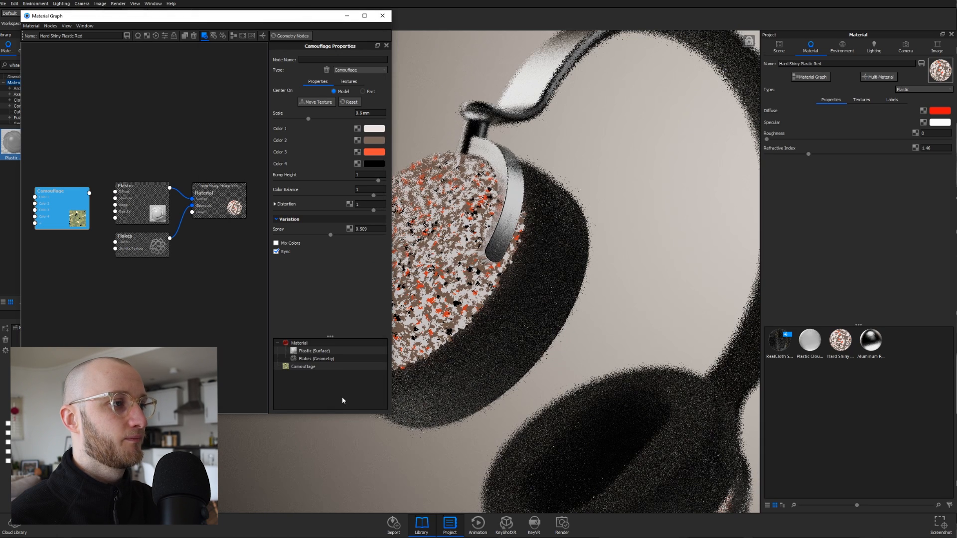
click(371, 165)
drag(327, 90, 344, 62)
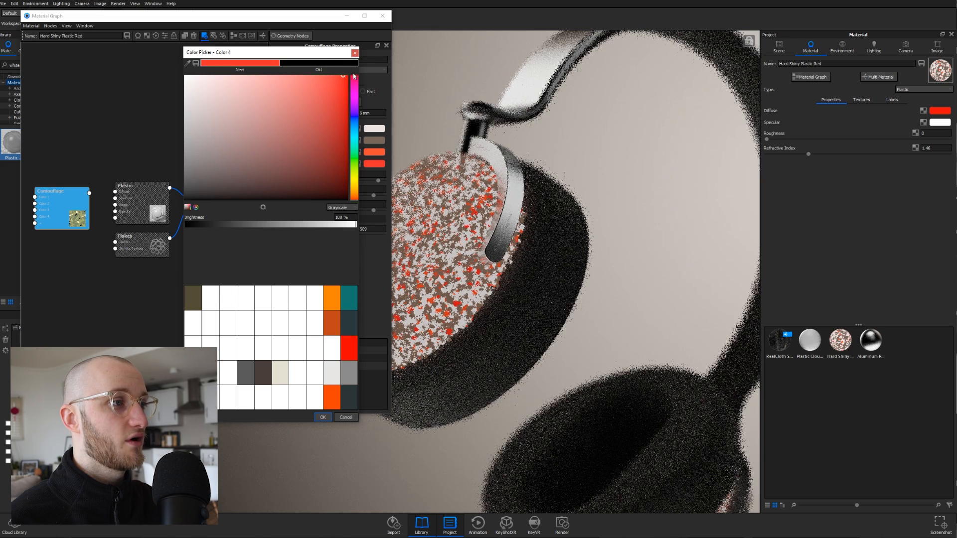
click(357, 192)
drag(357, 192, 358, 194)
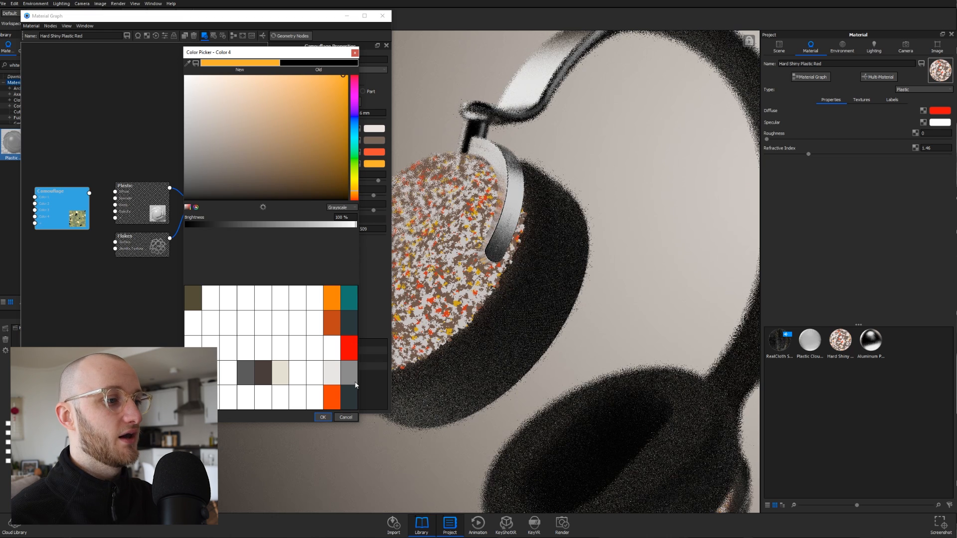
click(323, 417)
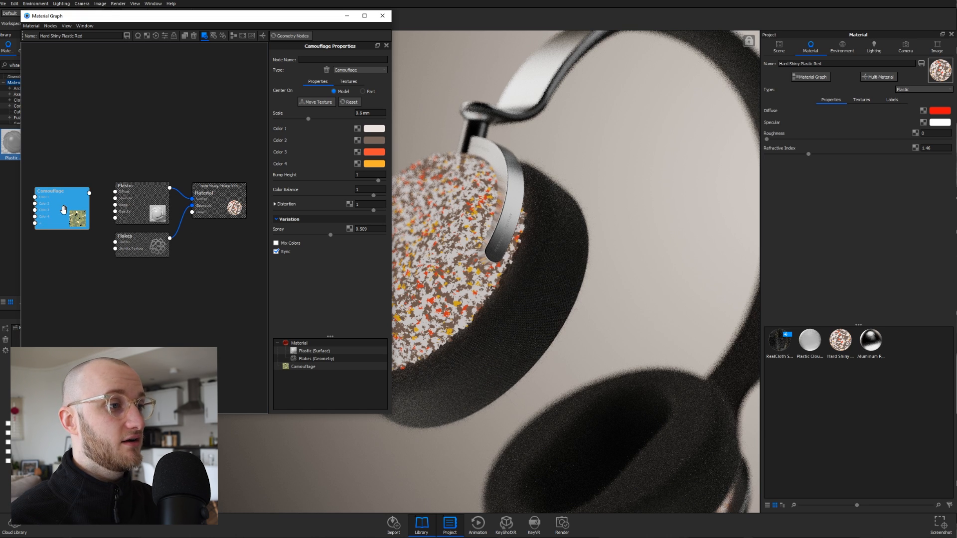
- Turn off the node preview and wire the Camouflage output into the Plastic node's Diffuse input
key(c)
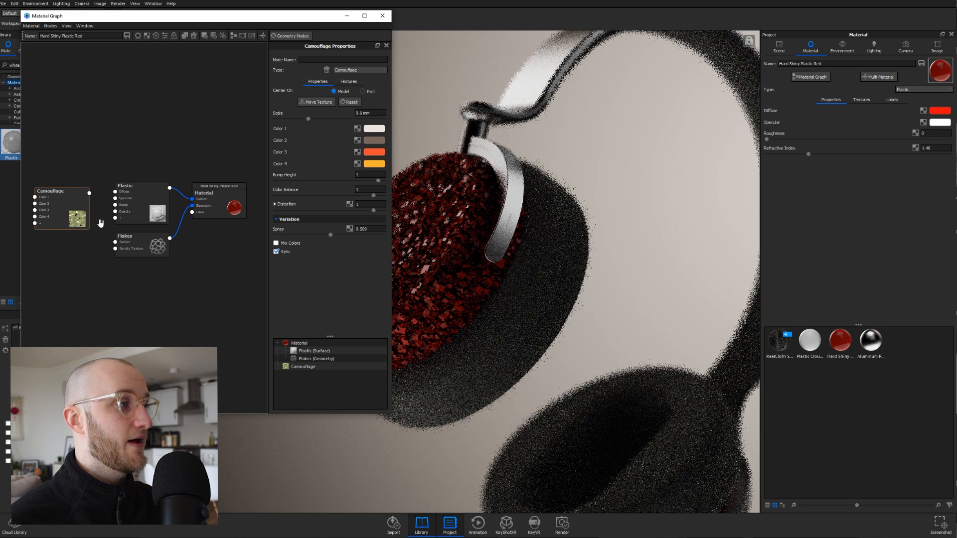
drag(83, 233, 86, 225)
drag(91, 187, 117, 194)
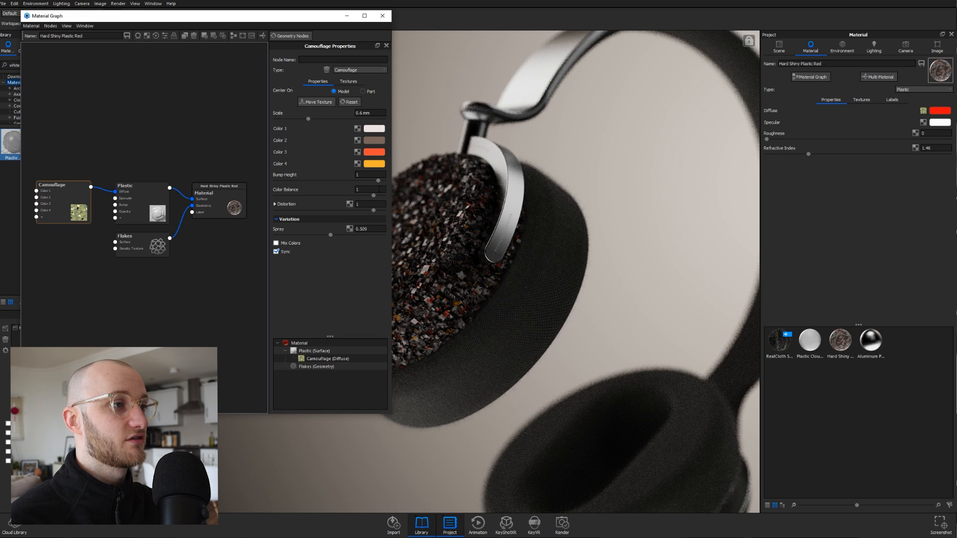
- Change the Camouflage texture's Color Balance value to 3
click(367, 189)
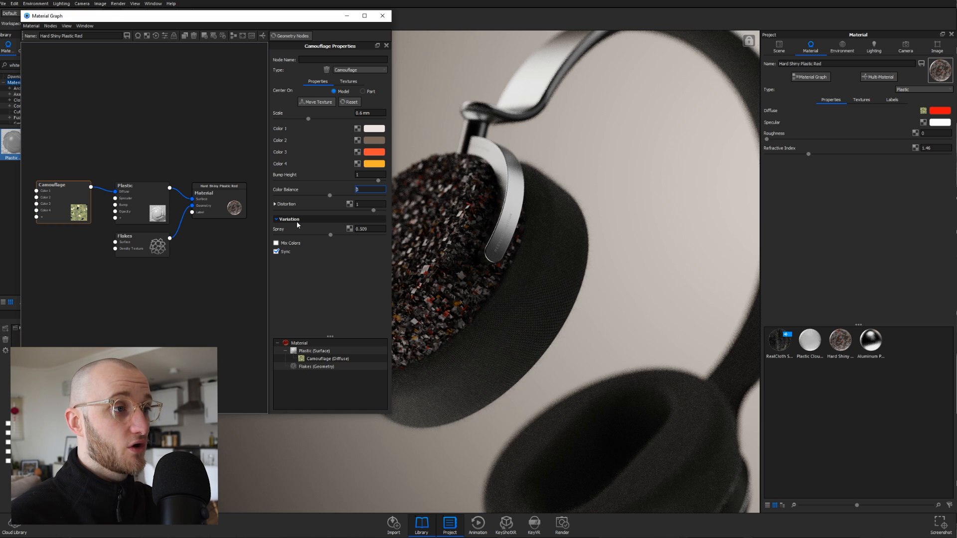
text(3)
key(Return)
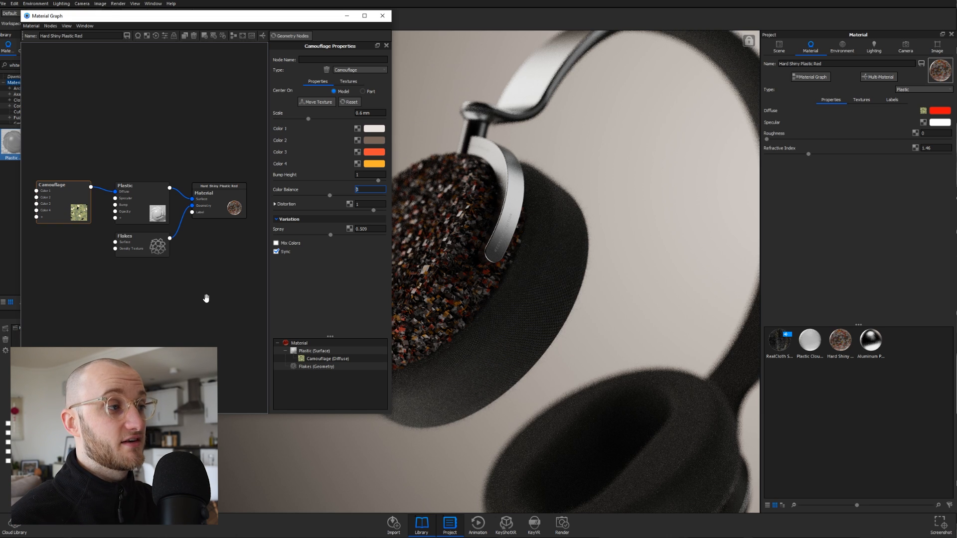
- Close the graph, show the Plastic Cloudy ear bodies, and open Plastic Cloudy Rough White 3mm #1's properties
click(383, 15)
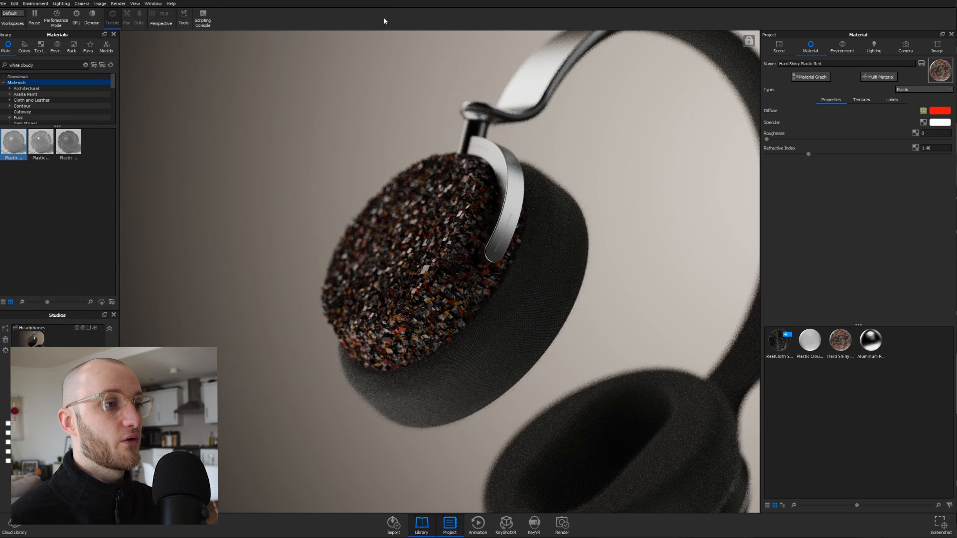
click(780, 47)
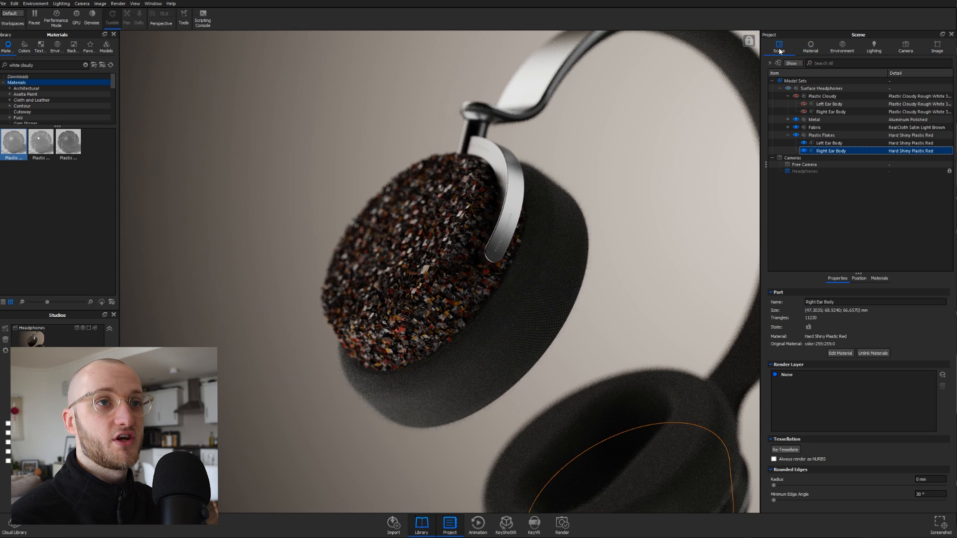
click(796, 96)
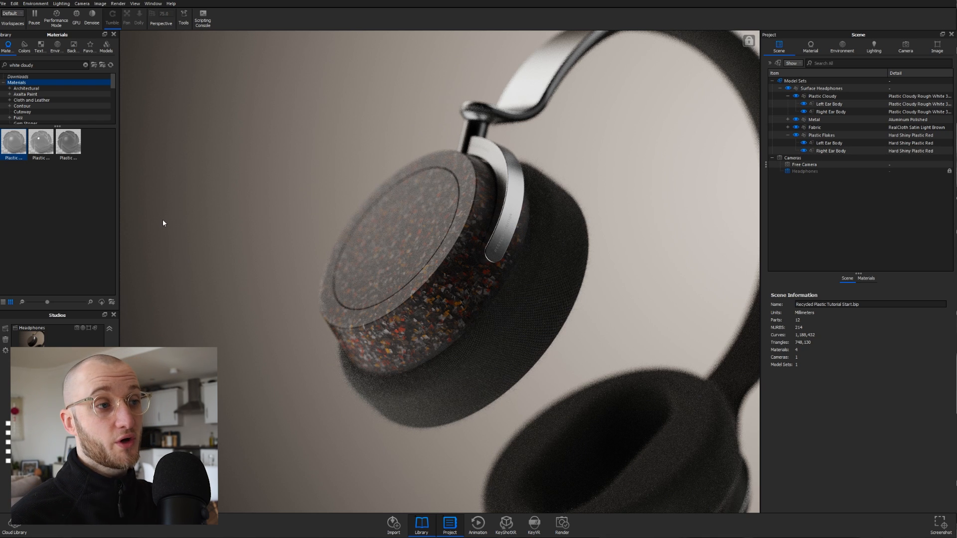
double_click(451, 274)
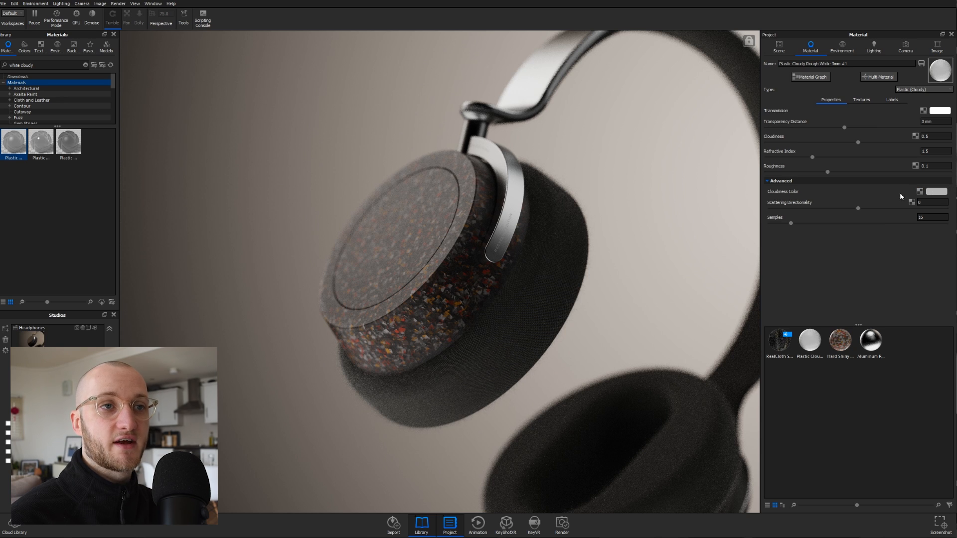
- Keep the transmission colour white, set Cloudiness to 1 and Transparency Distance to 500 mm
click(941, 111)
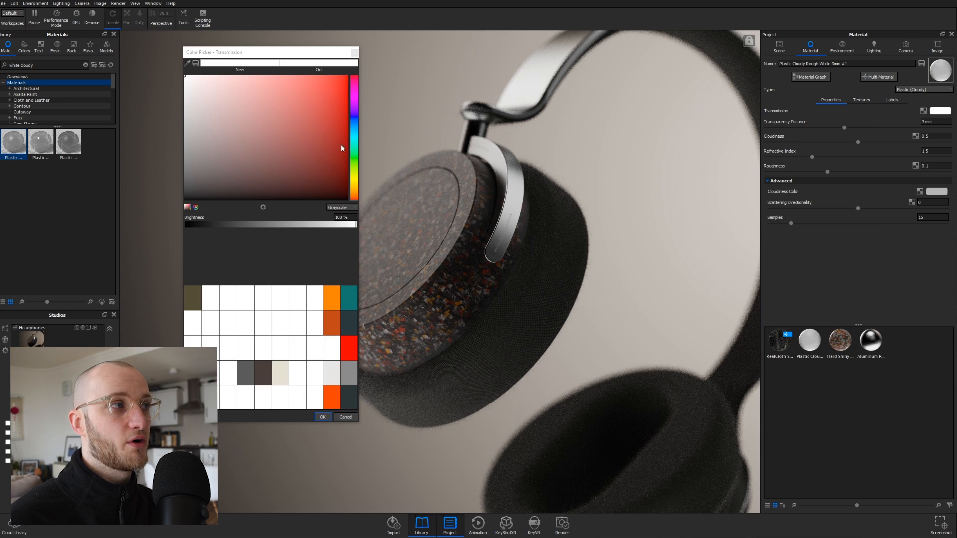
click(323, 417)
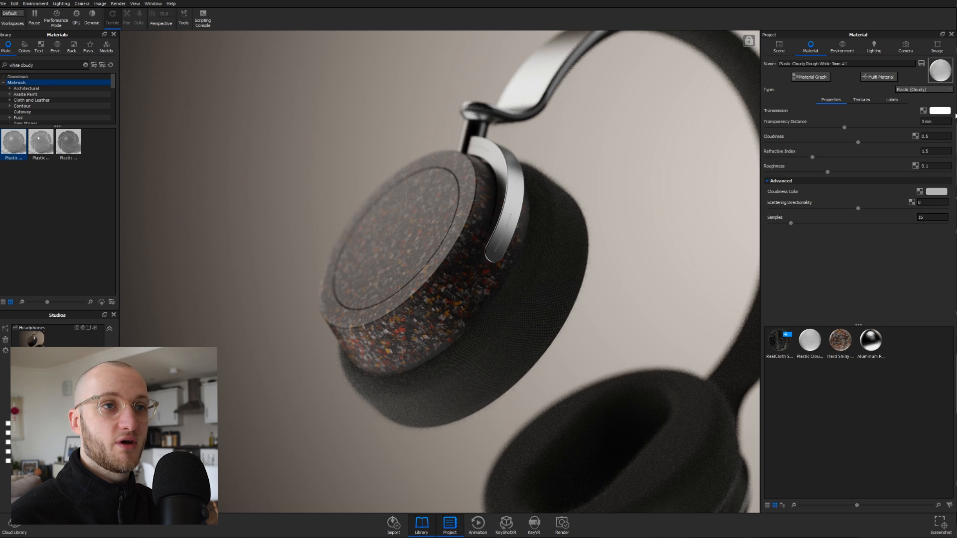
double_click(936, 136)
text(1)
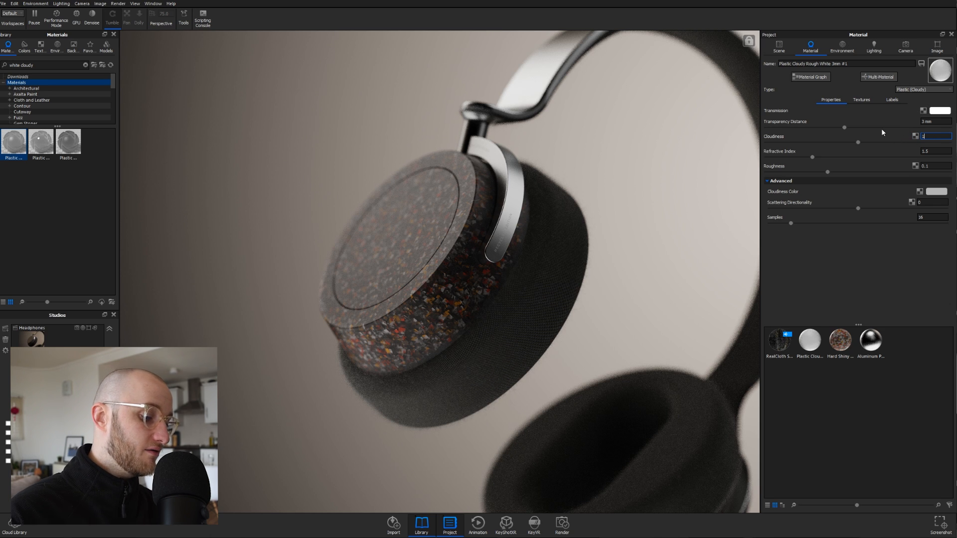
key(Return)
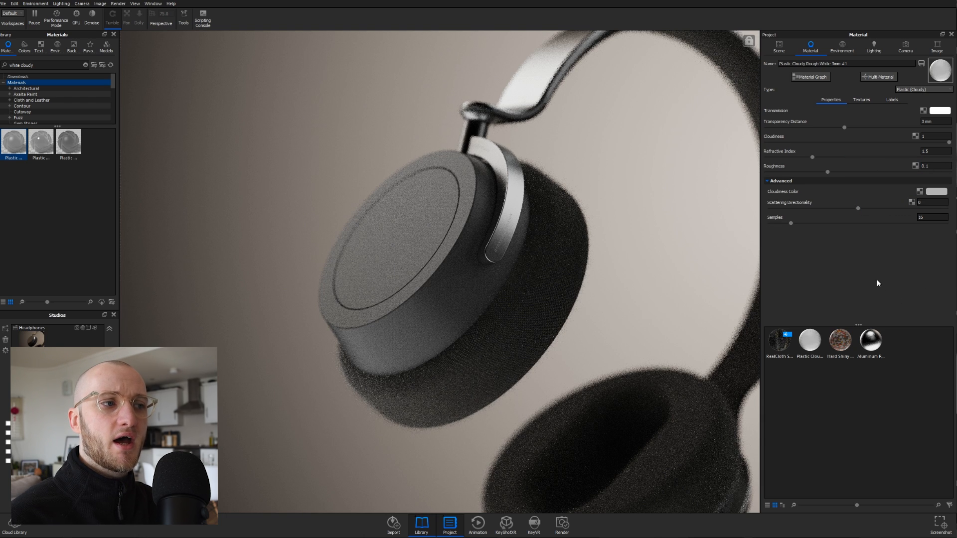
drag(935, 122, 875, 129)
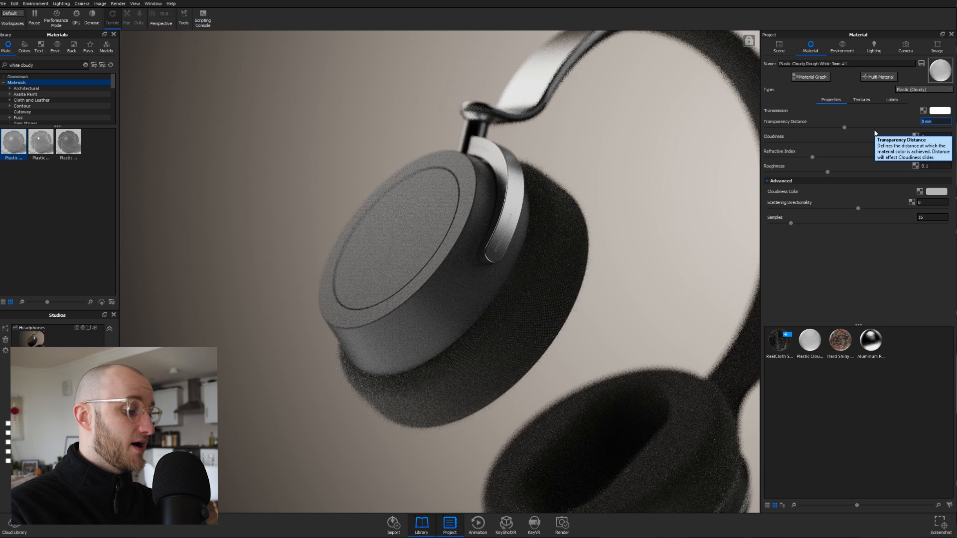
text(500)
key(Return)
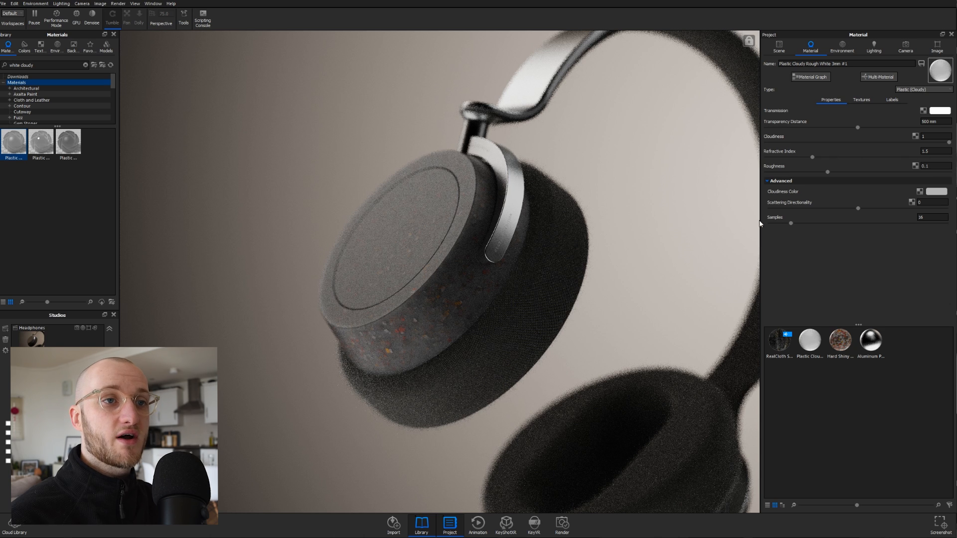
- Make the Cloudiness Color pure white and raise Transparency Distance to 750 mm
click(938, 193)
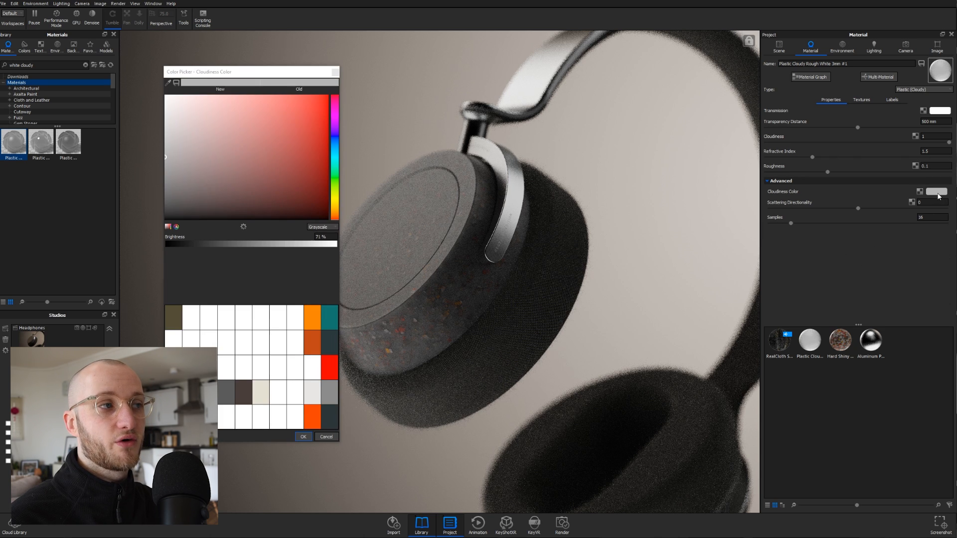
click(254, 413)
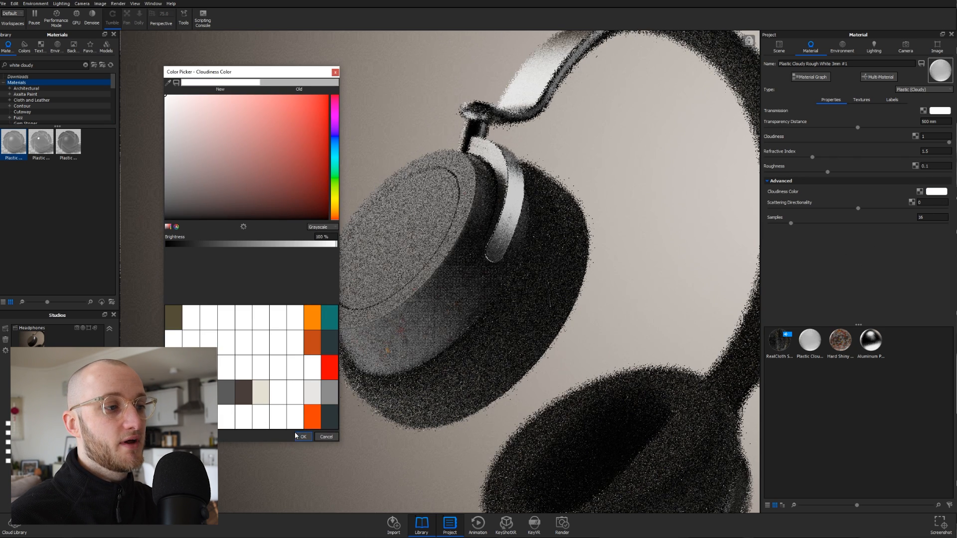
click(304, 437)
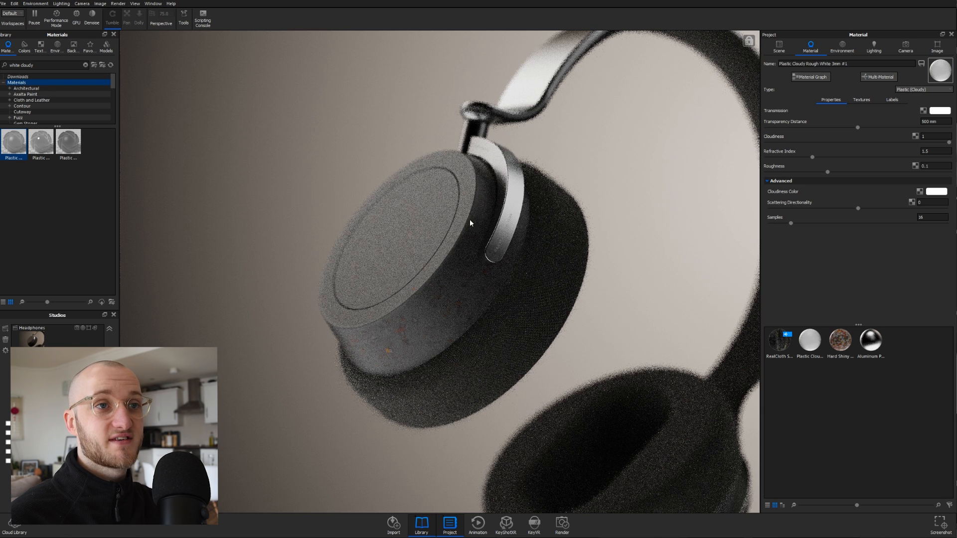
drag(945, 121, 817, 100)
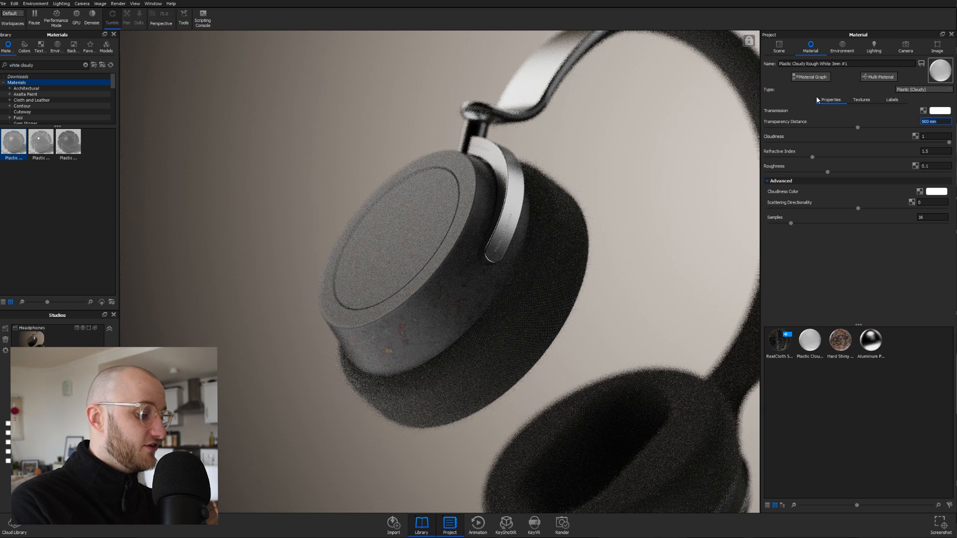
text(750)
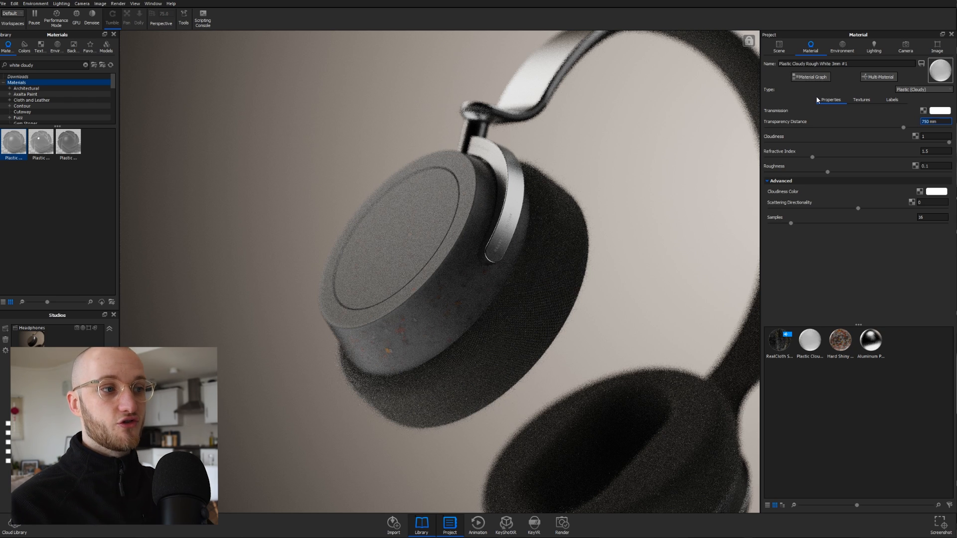
key(Return)
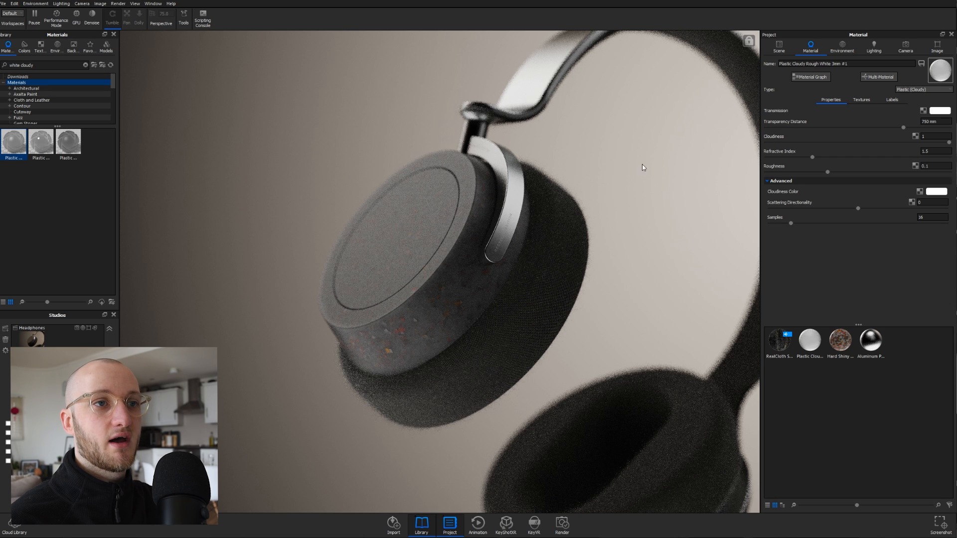
- Open the Material Graph, resize its window, and arrange the Material and Plastic (Cloudy) nodes
click(810, 78)
drag(262, 20, 272, 16)
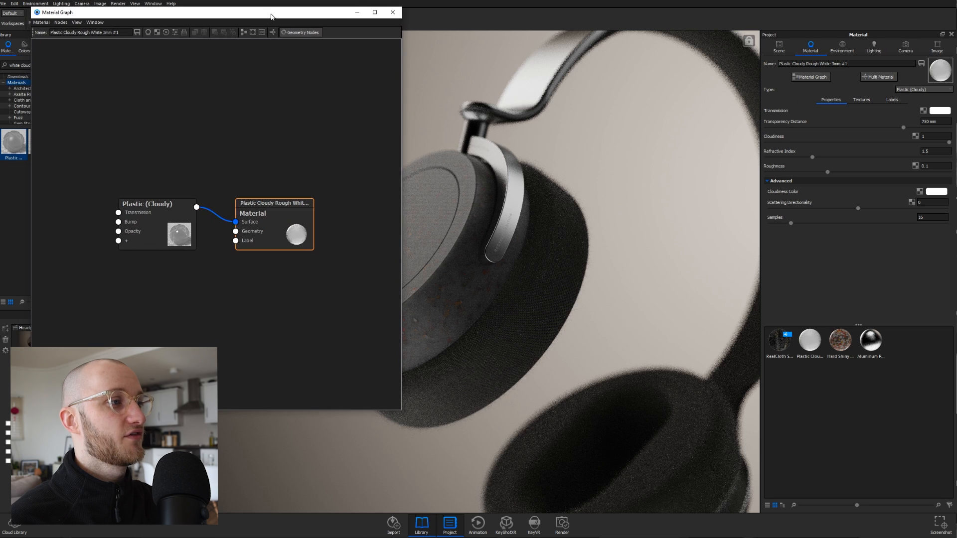
drag(401, 238, 333, 238)
drag(250, 204, 262, 171)
drag(123, 205, 165, 163)
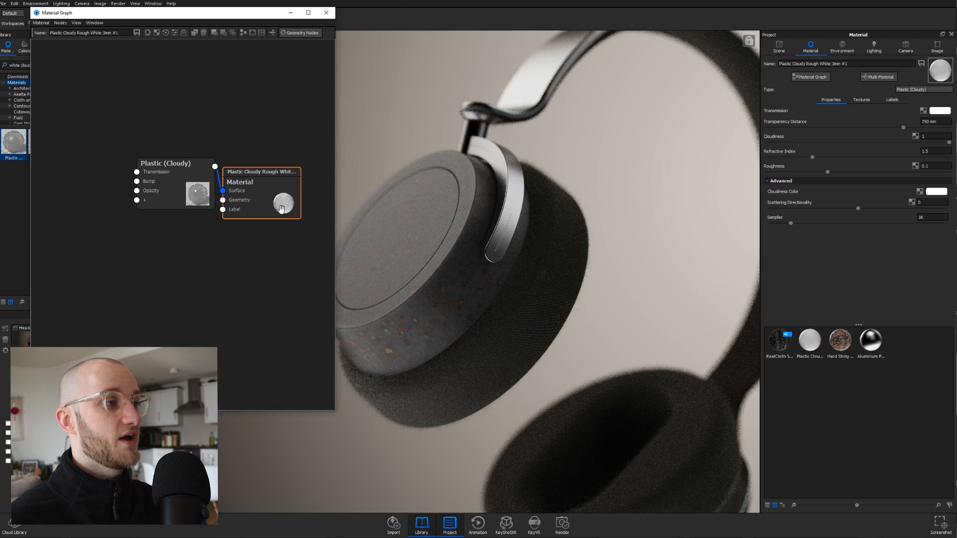
drag(282, 209, 305, 189)
drag(167, 190, 180, 191)
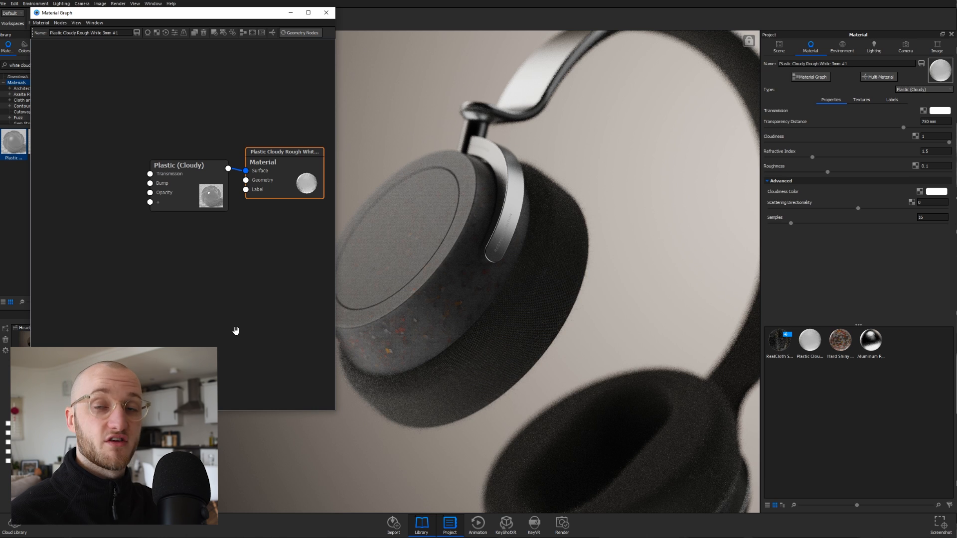
- Add a Granite texture node left of Plastic (Cloudy) and open its properties
right_click(90, 236)
mouse_move(129, 309)
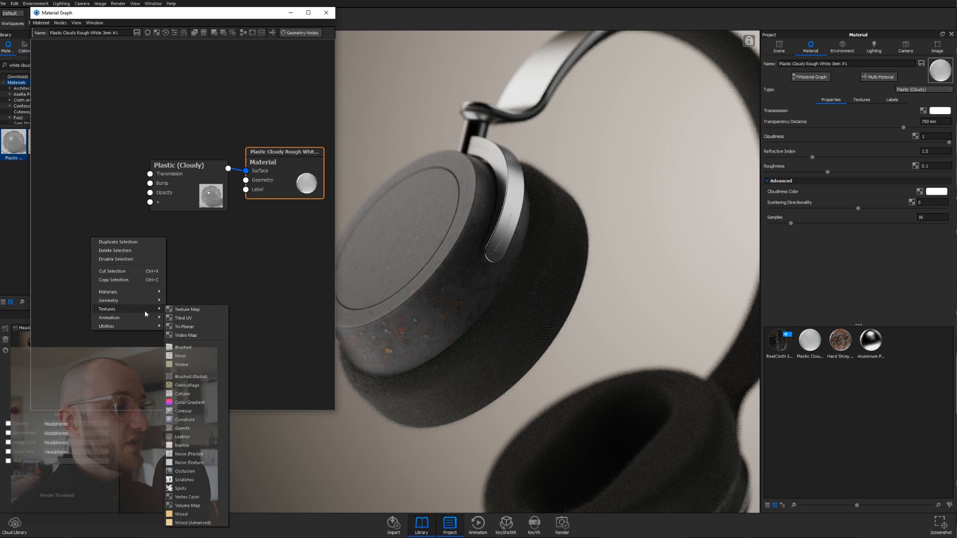
click(190, 428)
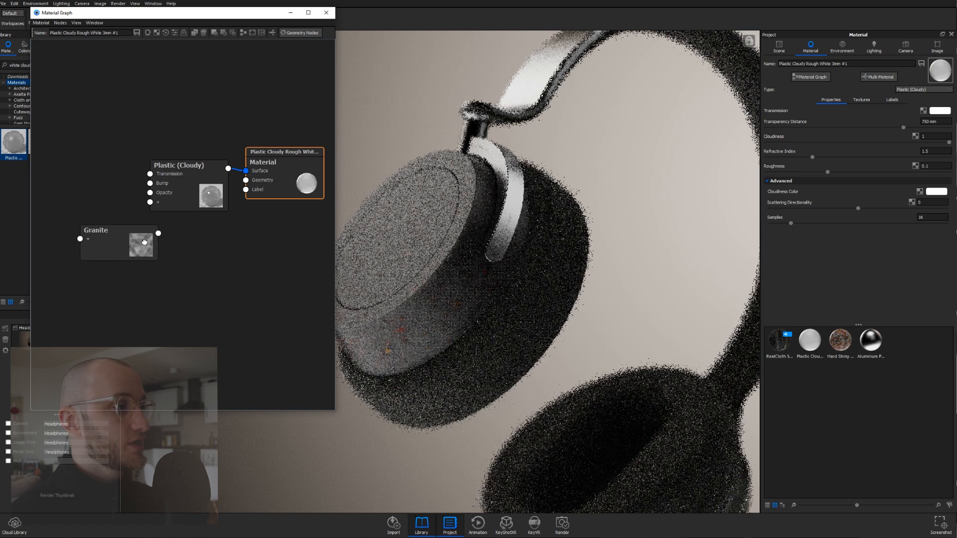
drag(144, 241, 111, 189)
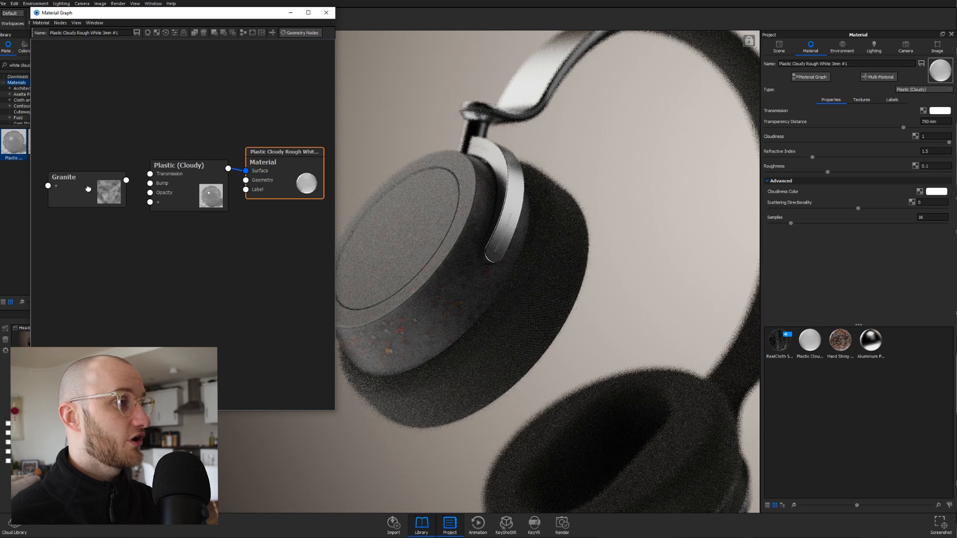
double_click(88, 189)
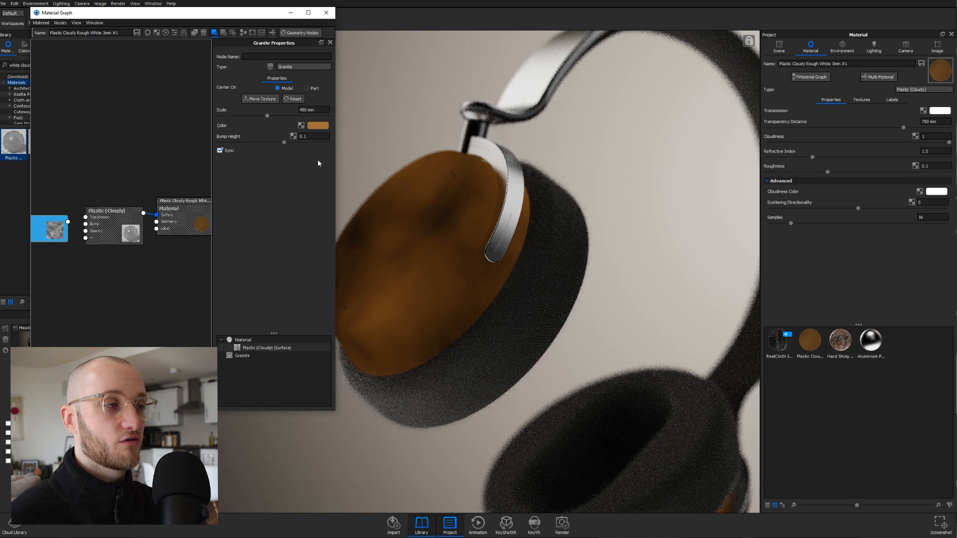
- Set the Granite texture's colour to white and its scale to 90 mm
click(320, 125)
drag(199, 132, 145, 115)
click(284, 456)
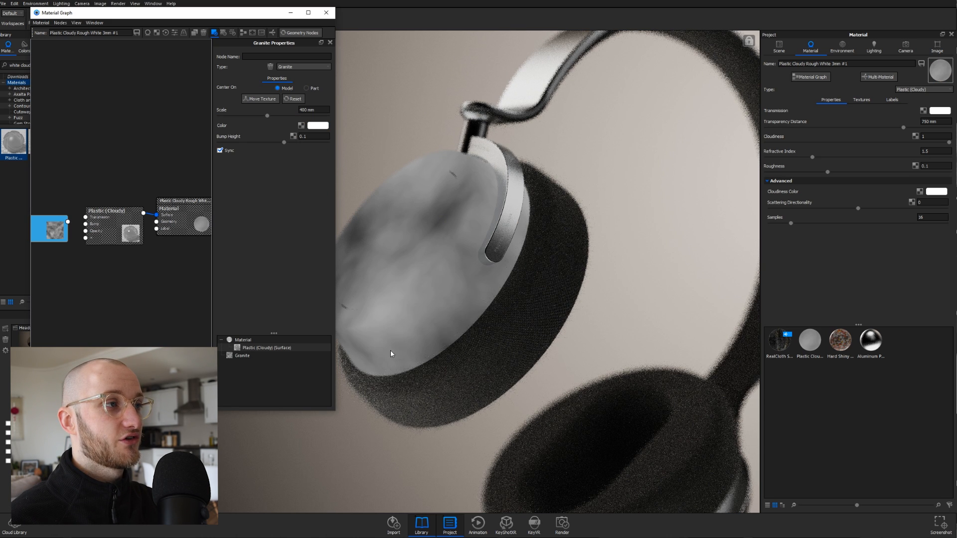
double_click(305, 110)
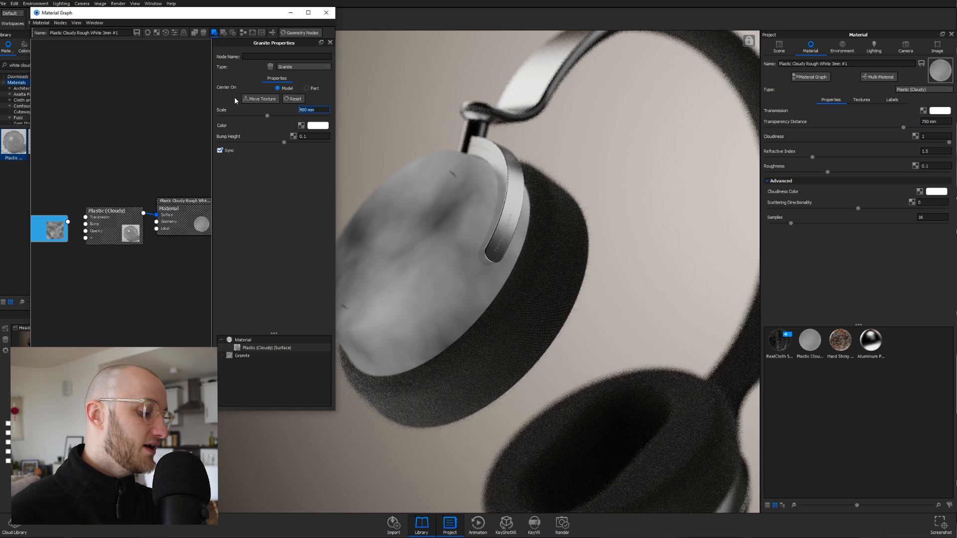
text(90)
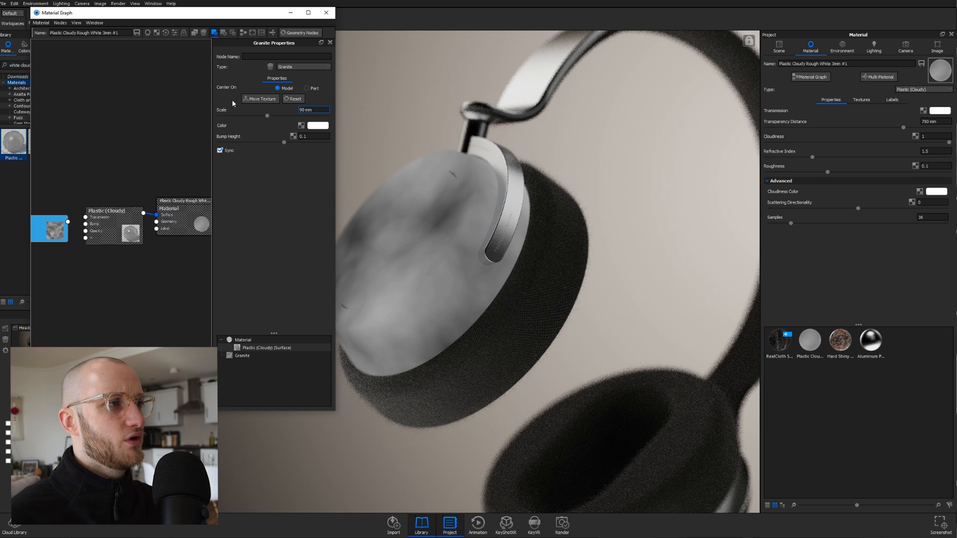
key(Return)
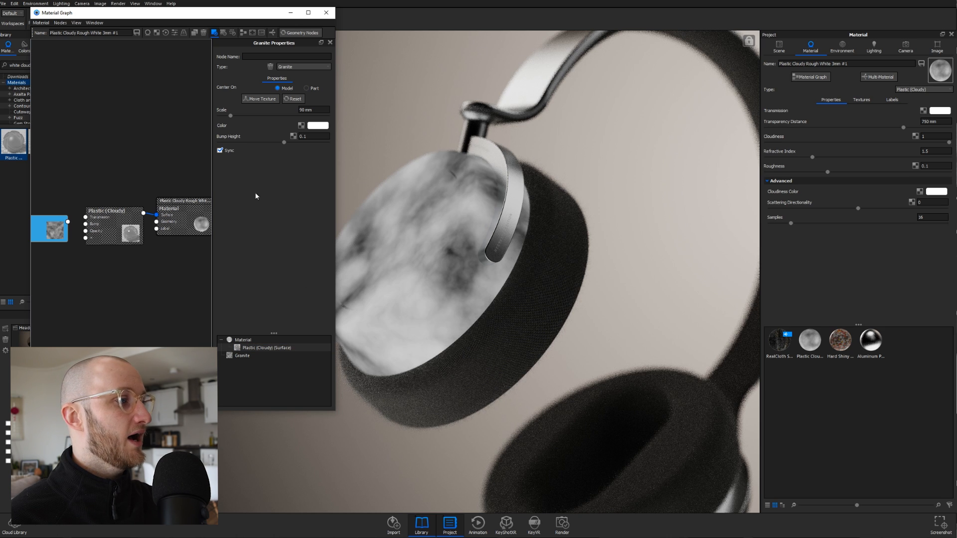
- Turn off the Granite preview and rearrange the graph's Material and Plastic (Cloudy) nodes
key(c)
drag(204, 232, 216, 227)
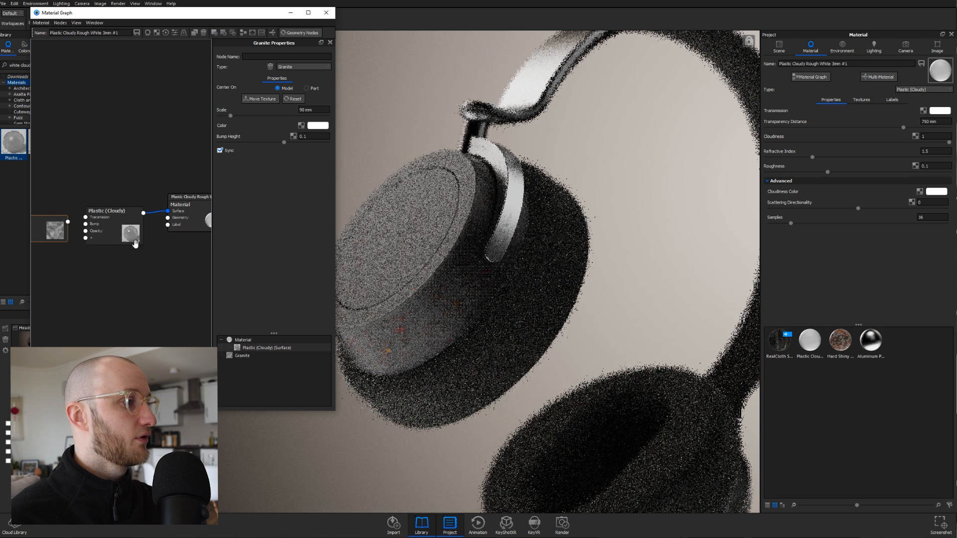
drag(30, 240, 0, 239)
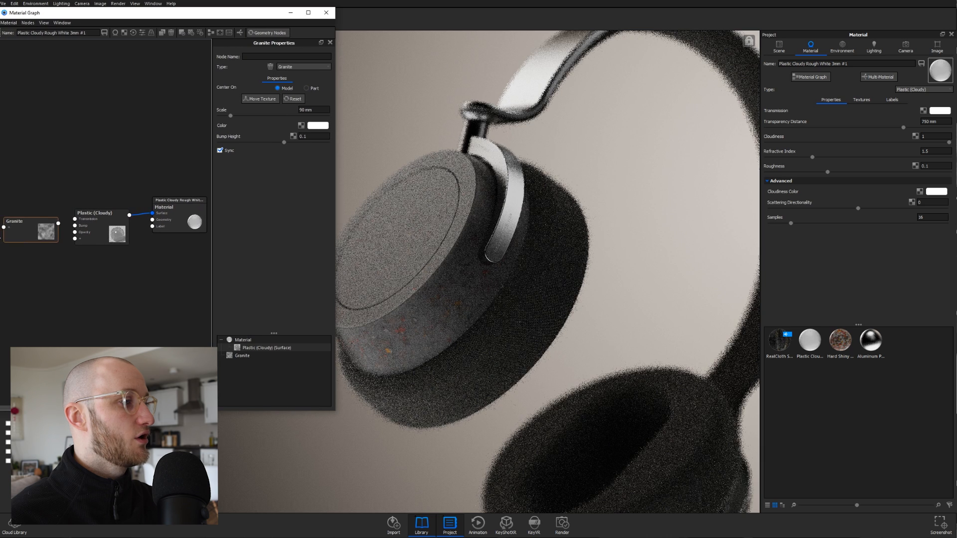
mouse_move(99, 230)
mouse_down()
mouse_move(113, 223)
mouse_move(63, 226)
mouse_move(85, 225)
mouse_move(90, 252)
mouse_move(90, 236)
mouse_up()
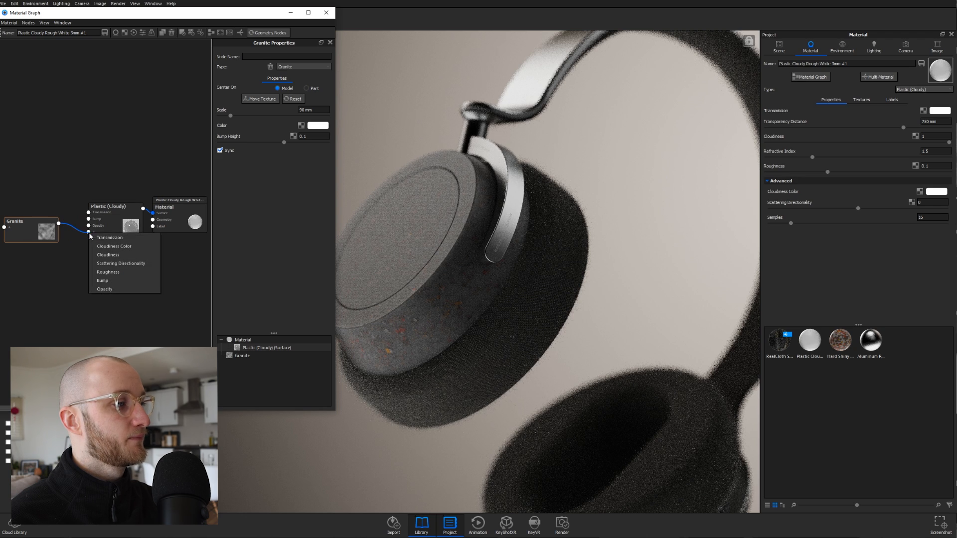
- Connect the Granite texture to the plastic's Roughness and space out the nodes
click(123, 271)
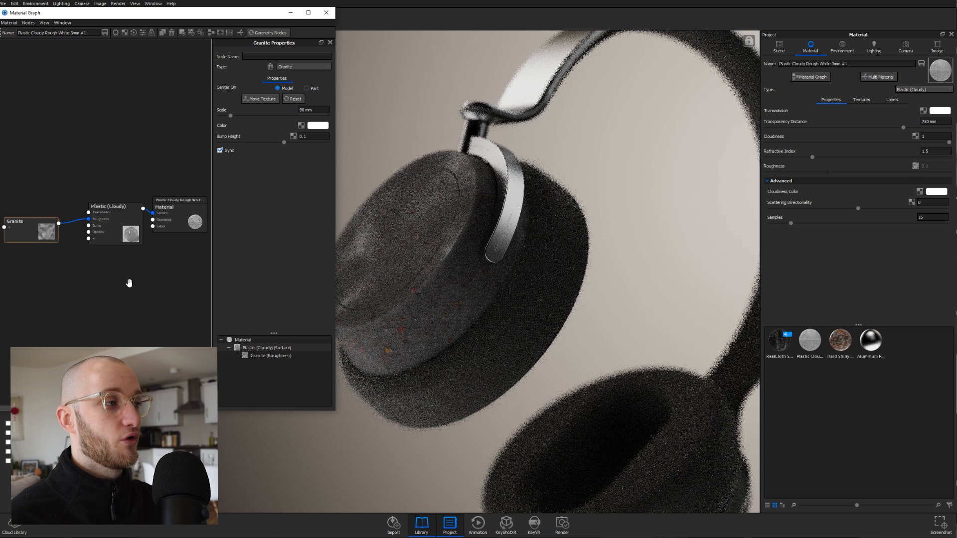
drag(174, 222, 192, 215)
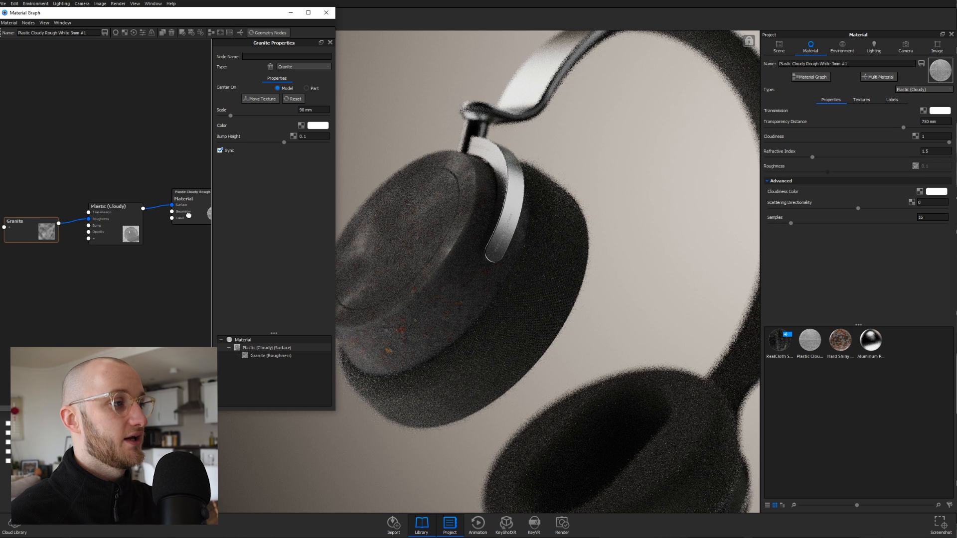
drag(105, 225, 130, 219)
drag(34, 232, 22, 221)
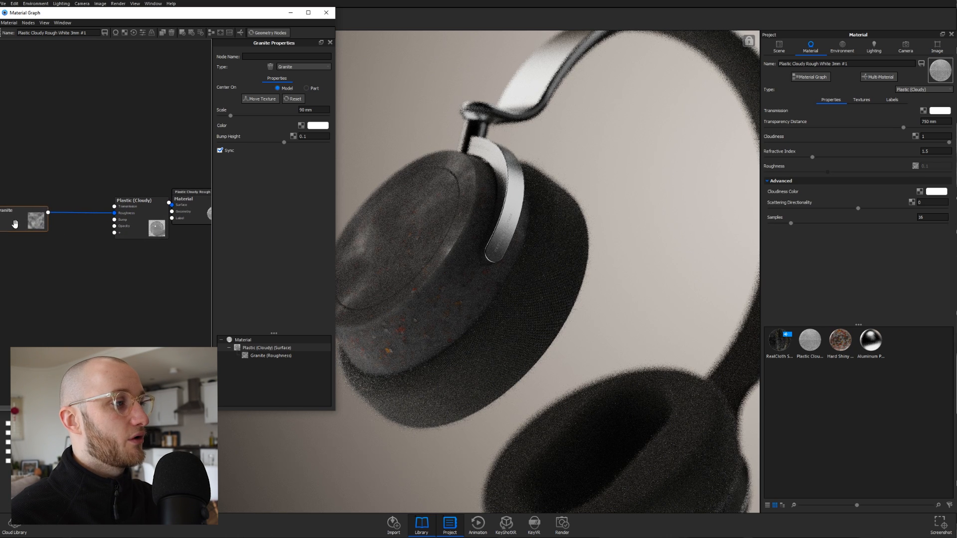
- Insert a Color To Number node into the Granite-to-Roughness connection and preview it
right_click(74, 213)
mouse_move(97, 238)
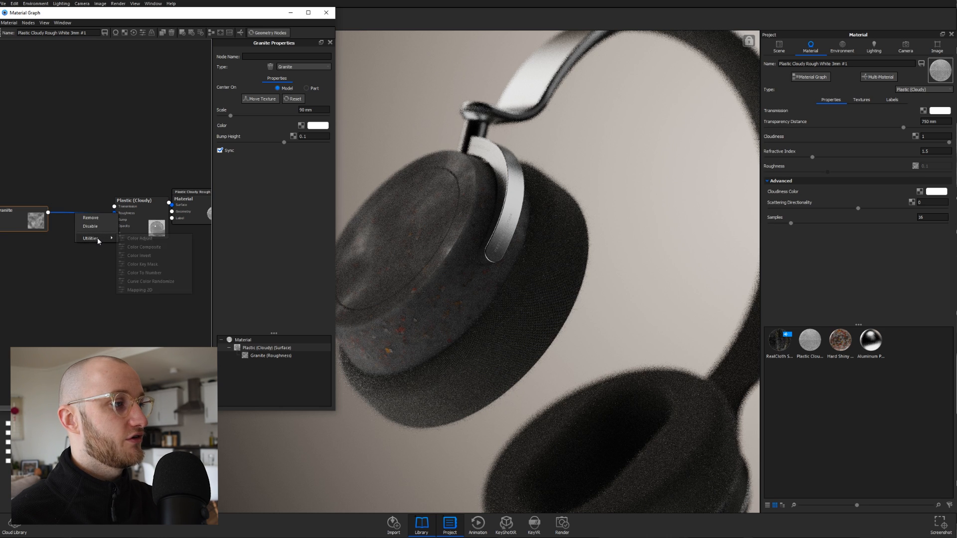
click(159, 274)
drag(45, 229, 73, 208)
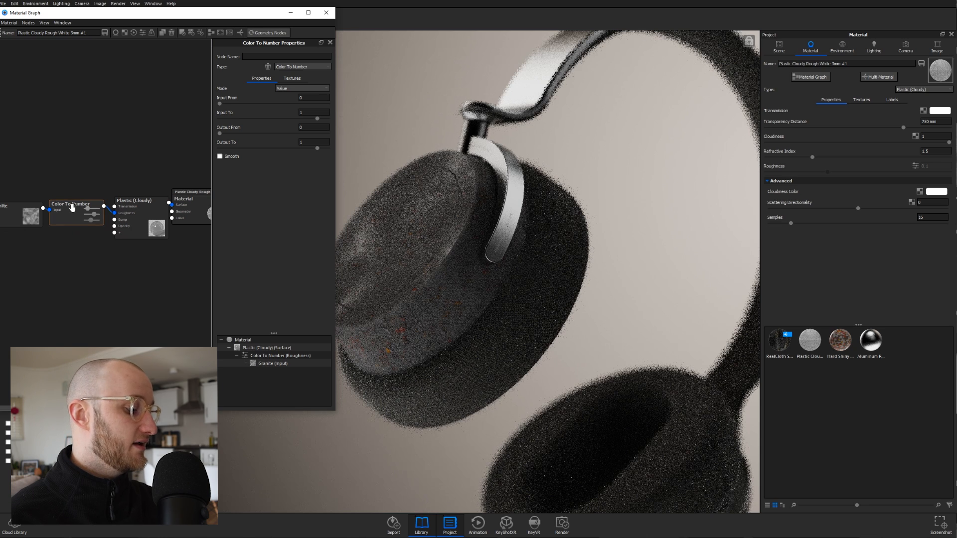
key(c)
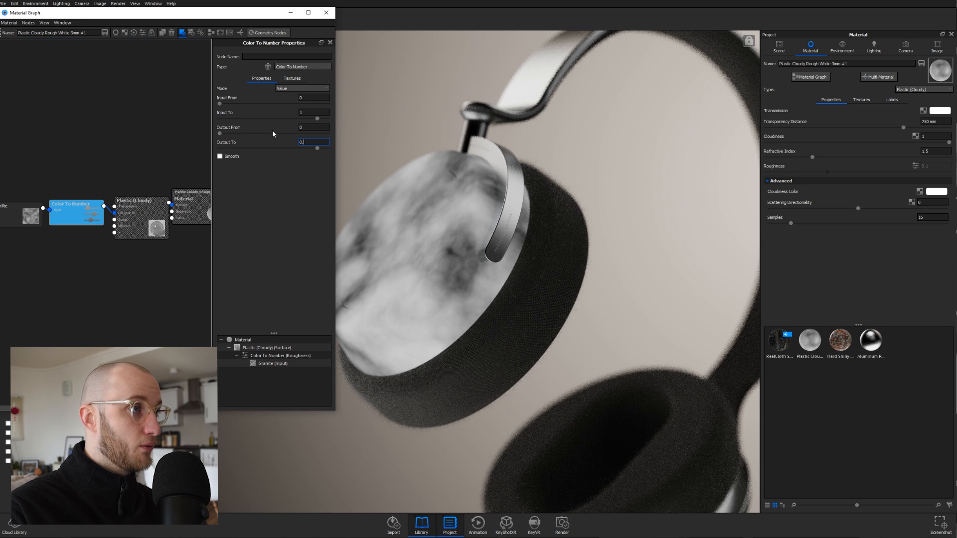
- Set Color To Number Output To 0.1 and Output From 0.06, then turn off preview
text(1)
key(Return)
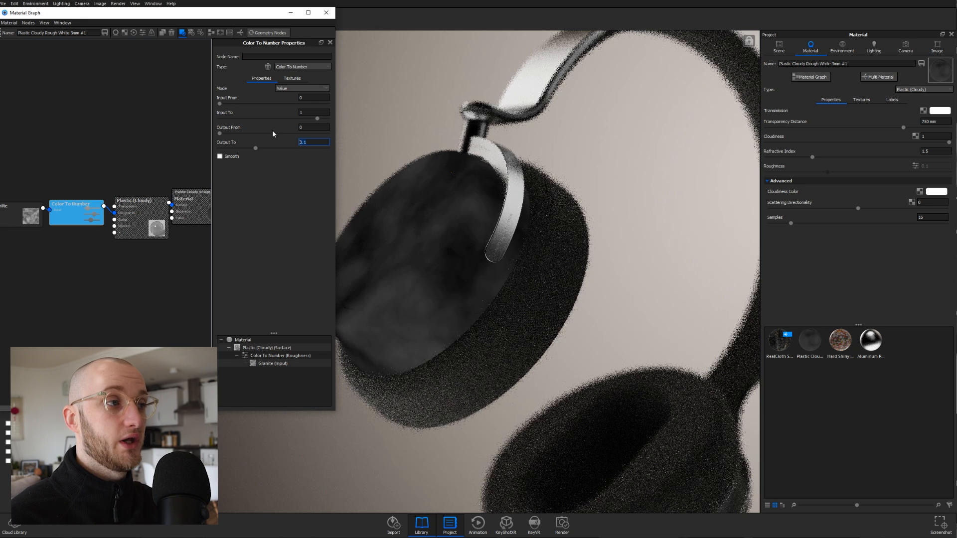
click(316, 129)
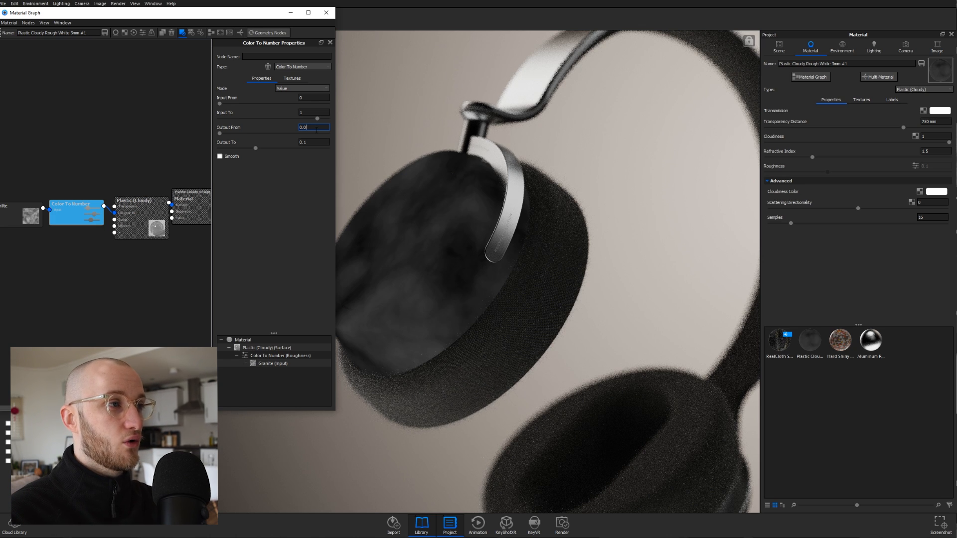
text(.06)
key(Return)
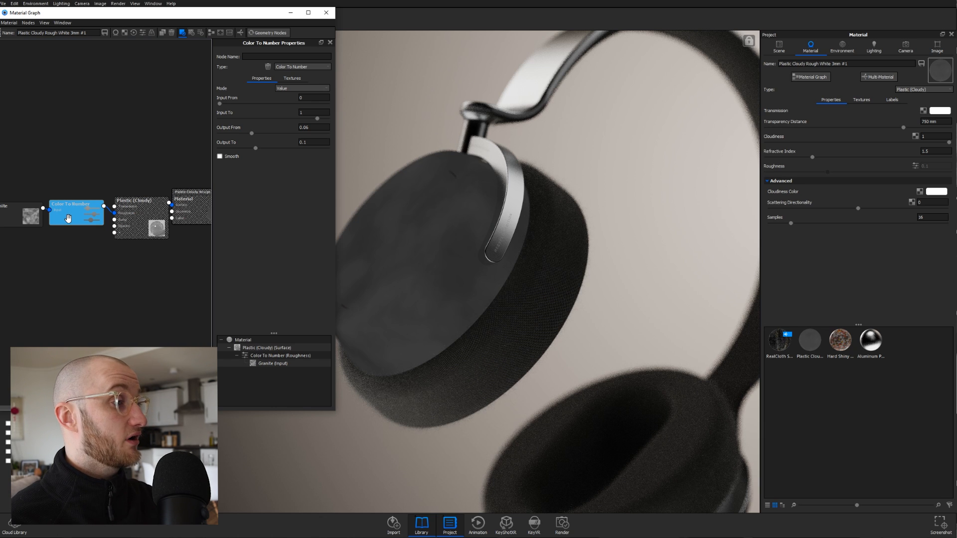
key(c)
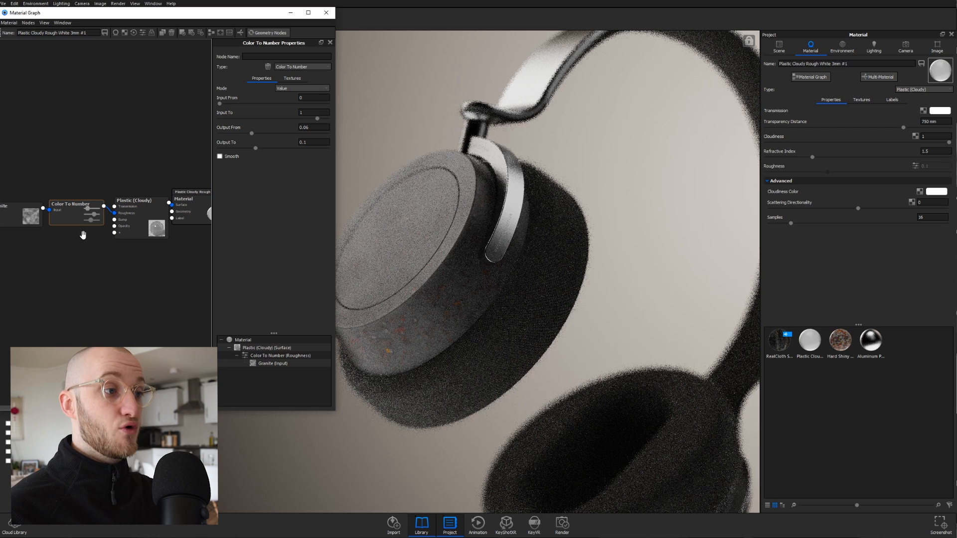
- Add a new Plastic material node beneath Plastic (Cloudy), enlarging the graph window to fit
drag(146, 238, 143, 231)
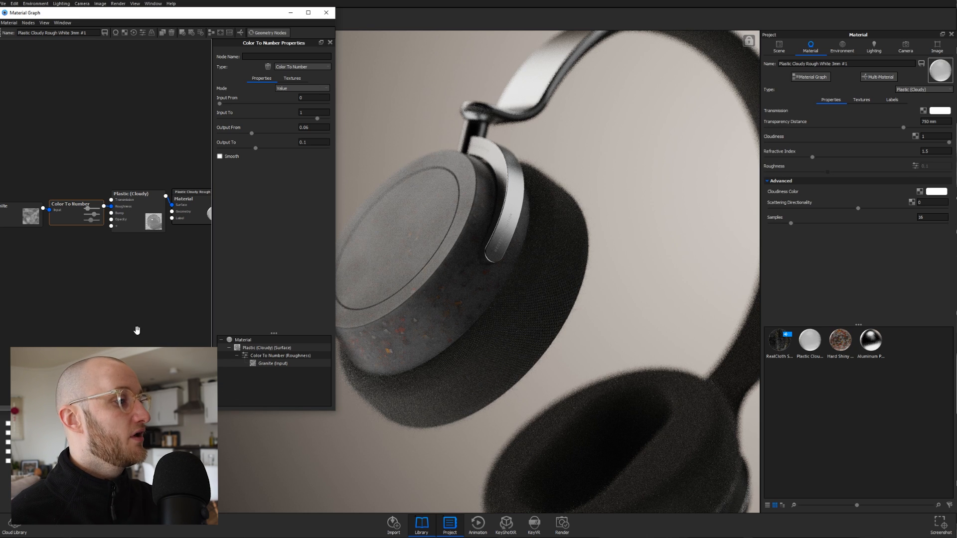
right_click(82, 259)
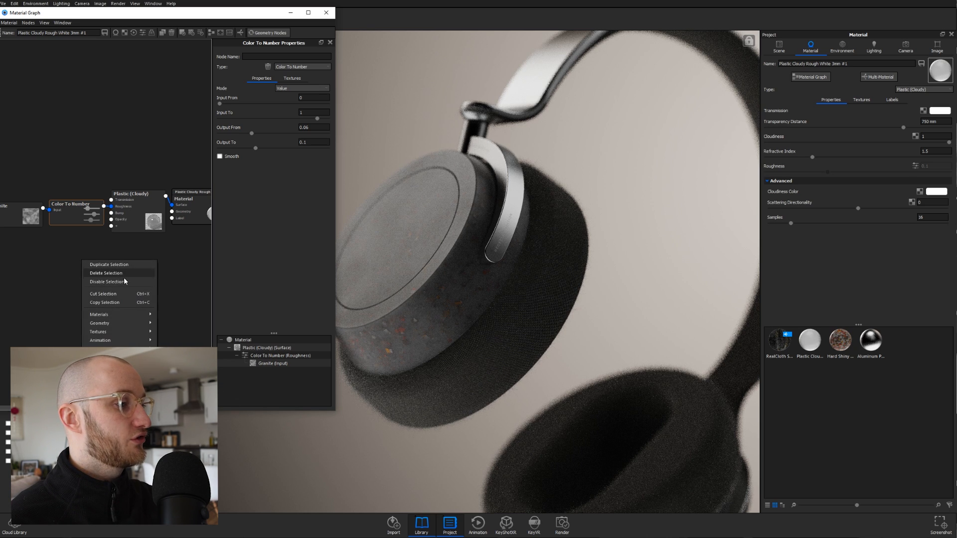
mouse_move(121, 315)
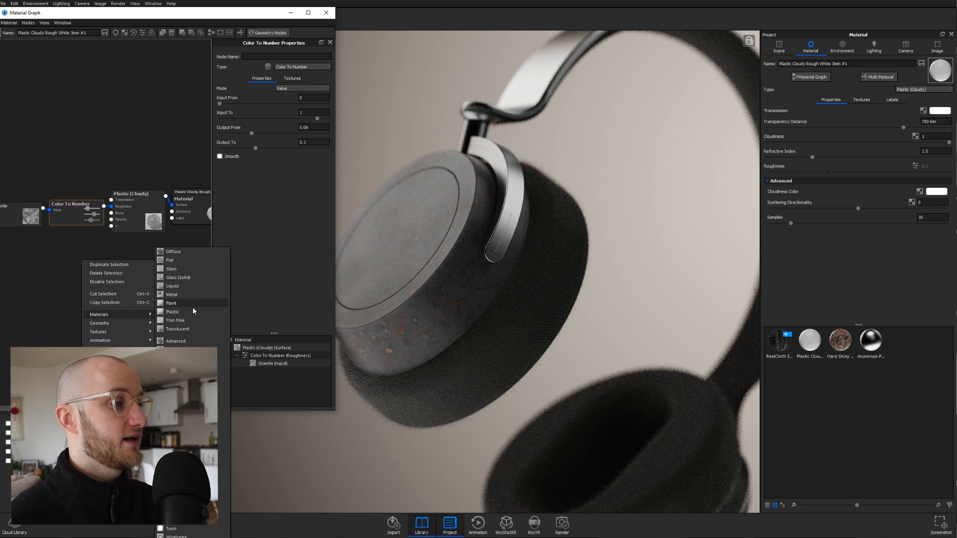
click(191, 312)
drag(112, 295, 133, 277)
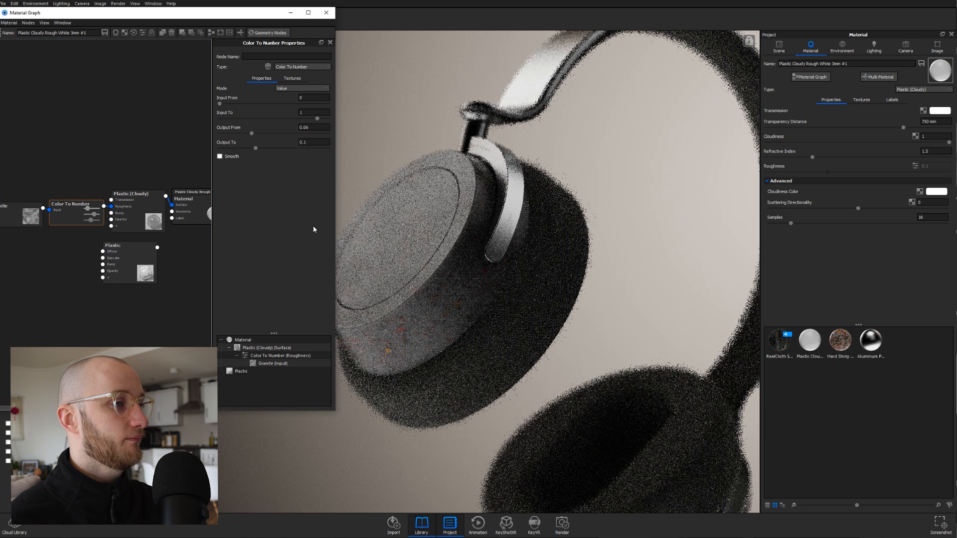
drag(335, 228, 393, 228)
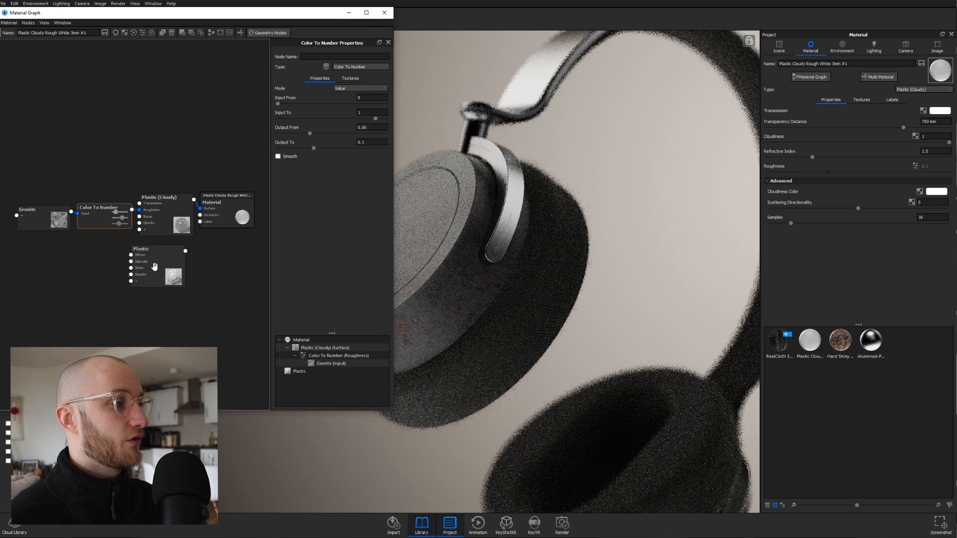
drag(250, 230, 261, 223)
drag(197, 247, 237, 216)
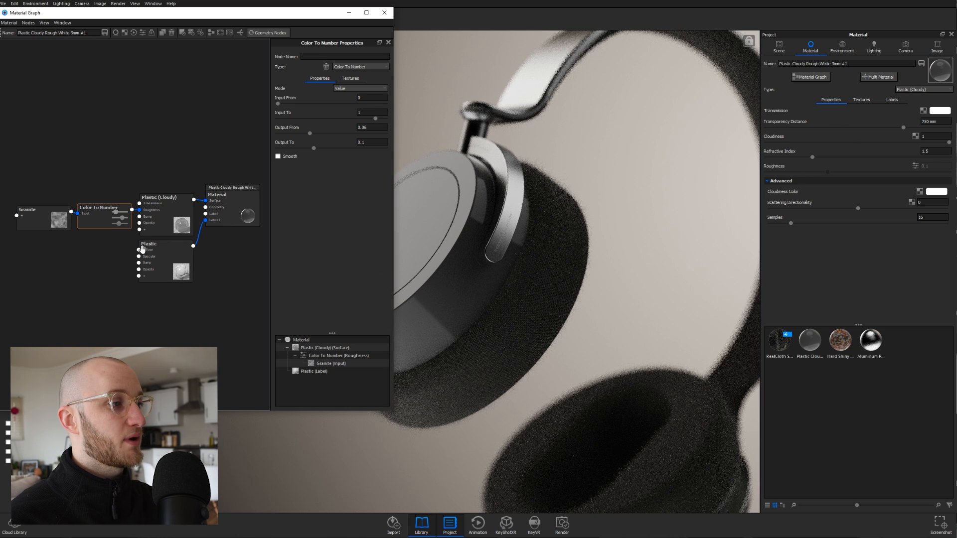
- Add a Spots texture node to the graph and select it to show its properties
right_click(38, 274)
mouse_move(65, 339)
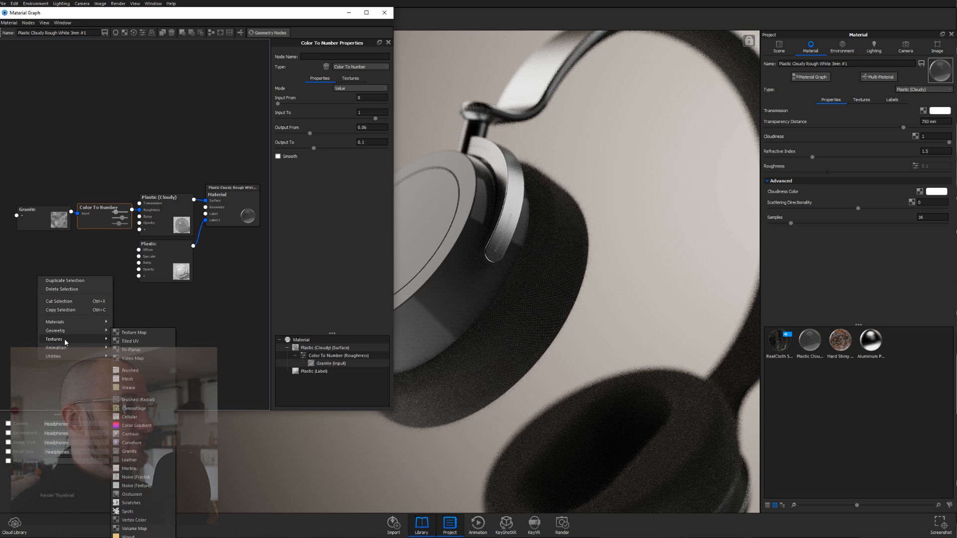
click(146, 508)
drag(78, 292, 92, 267)
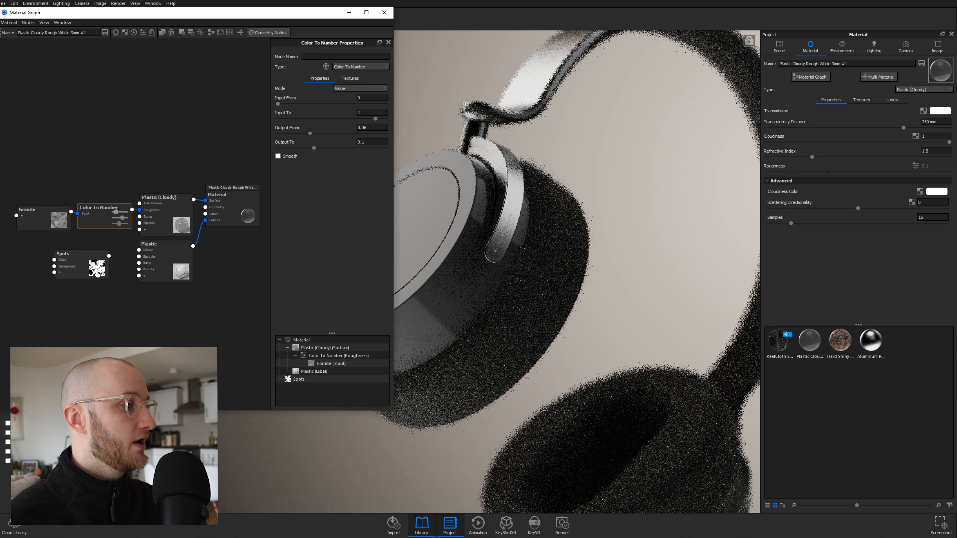
click(92, 267)
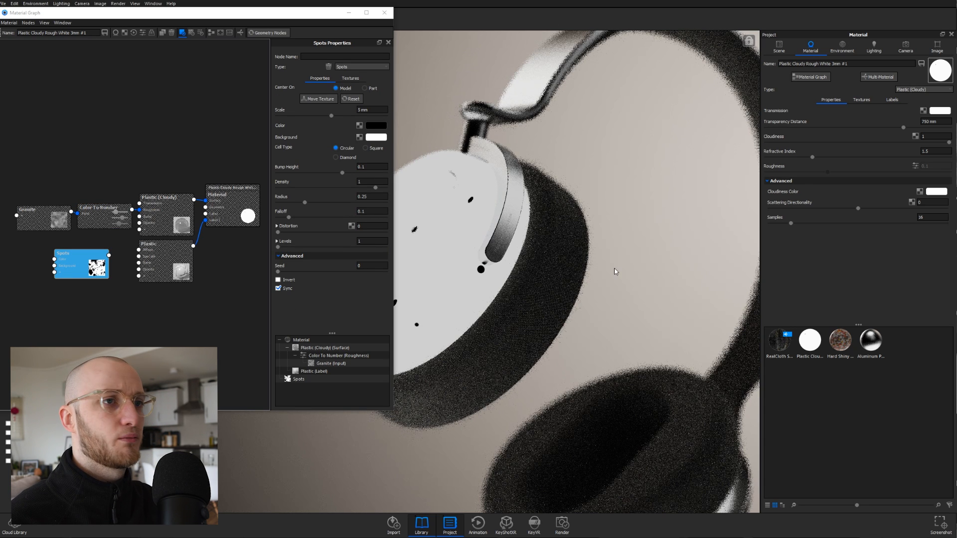
click(906, 46)
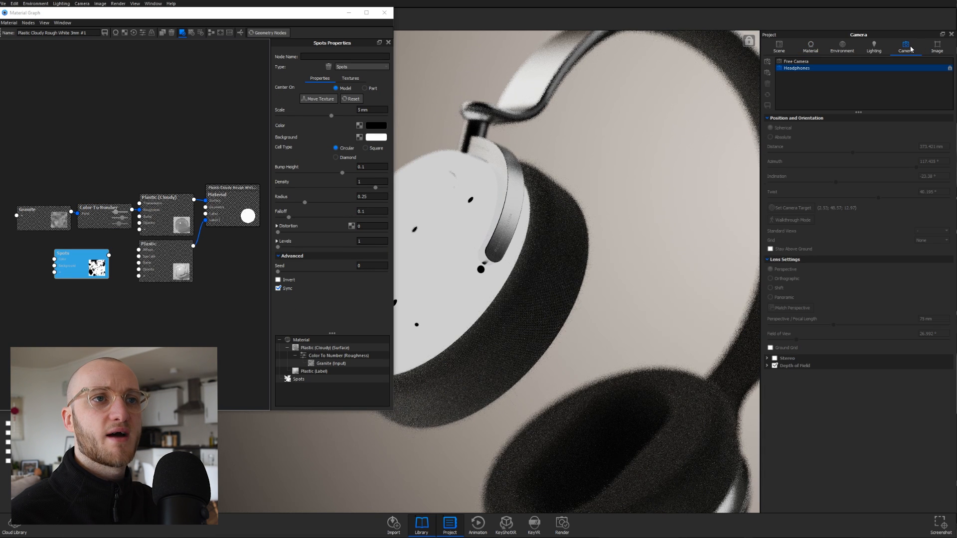
- Activate the Free Camera, zoom in, and disable Depth of Field
click(858, 62)
scroll(613, 237, up, 8)
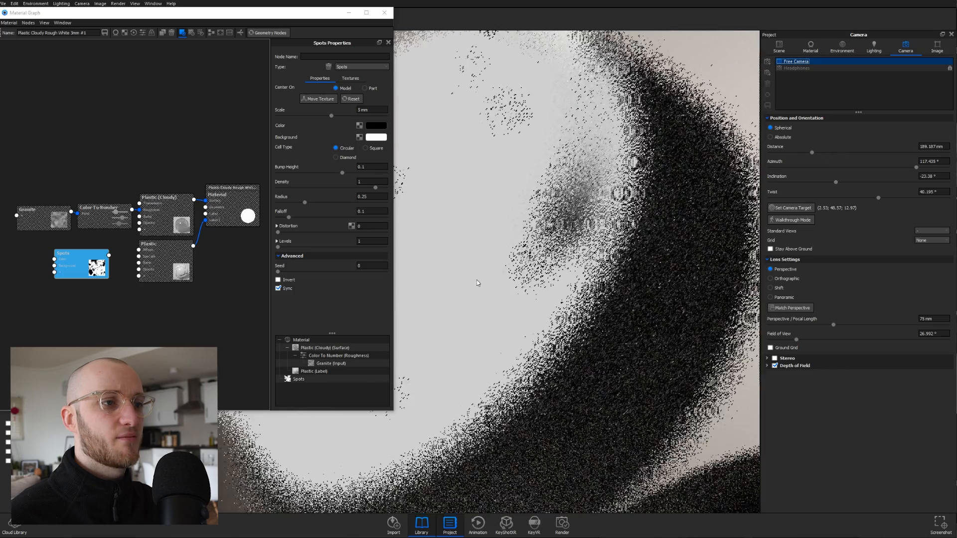
click(775, 366)
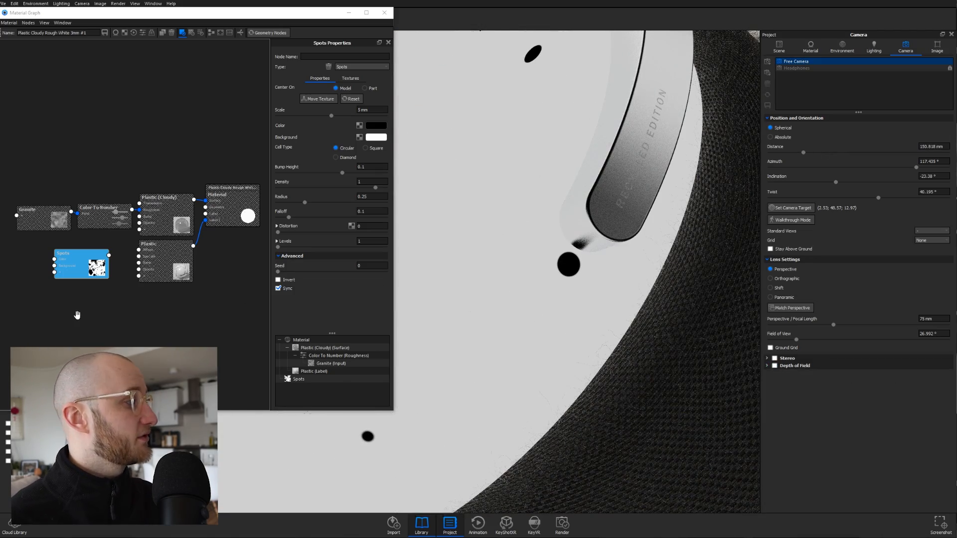
- Set the Spots texture scale to 0.15 mm
click(353, 109)
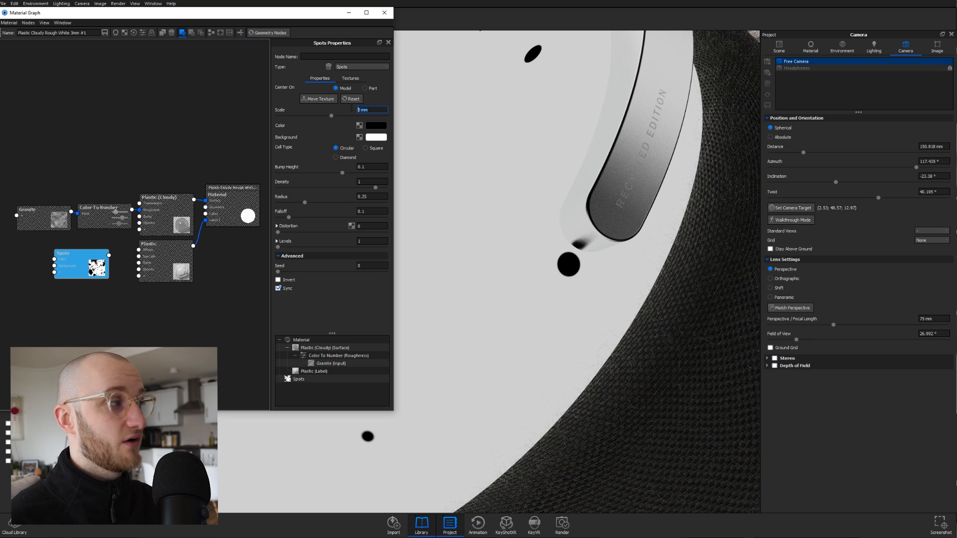
text(0.15)
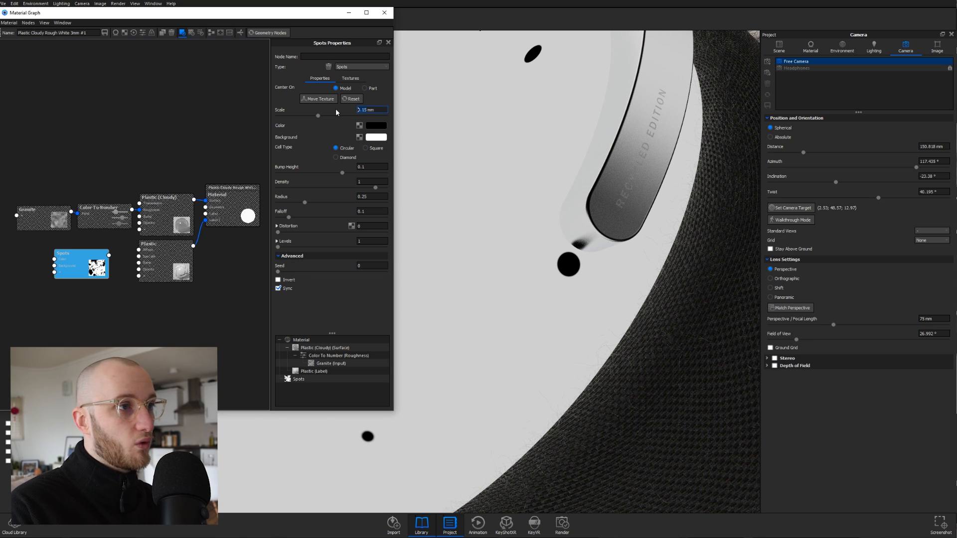
key(Return)
scroll(495, 229, up, 2)
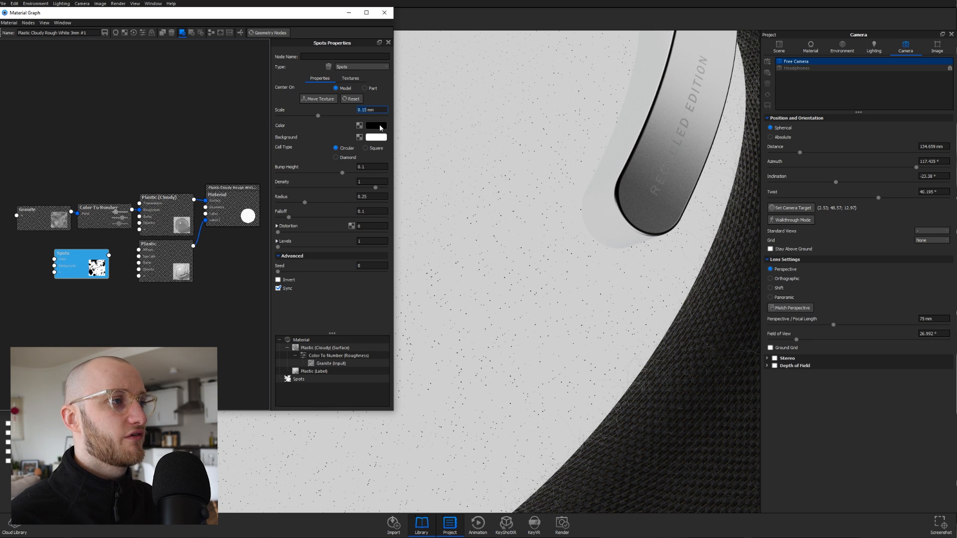
- Make the spot colour white and the Spots background colour black
click(376, 126)
click(276, 435)
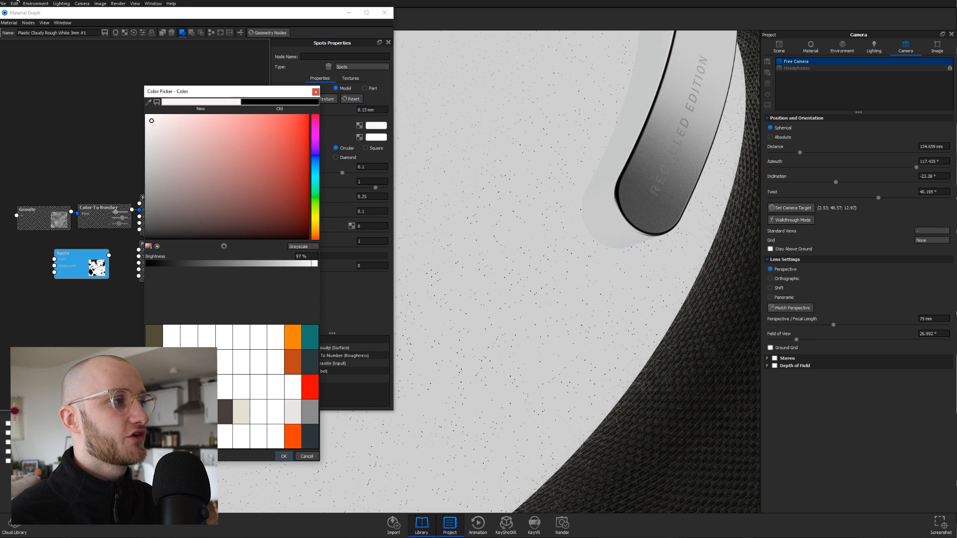
click(284, 456)
click(371, 138)
drag(192, 232, 36, 316)
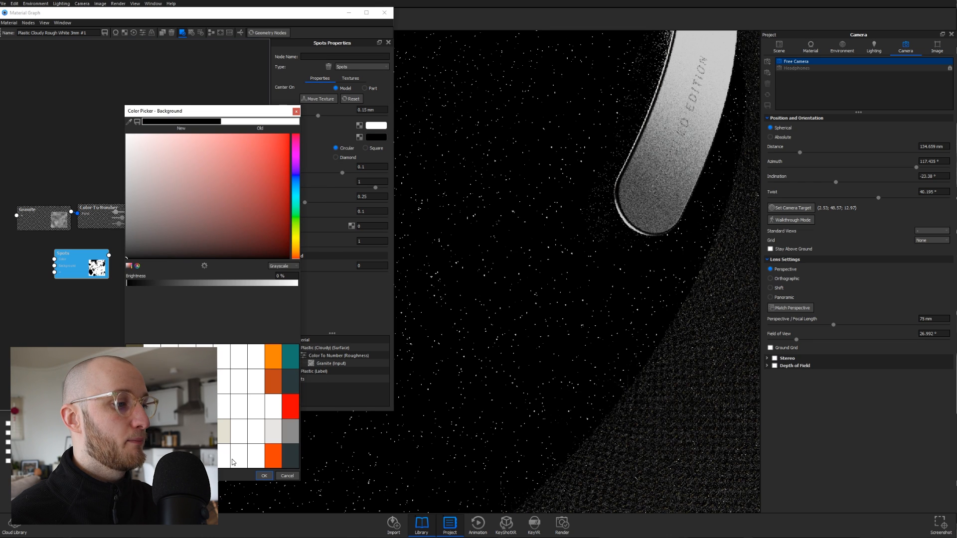
click(267, 475)
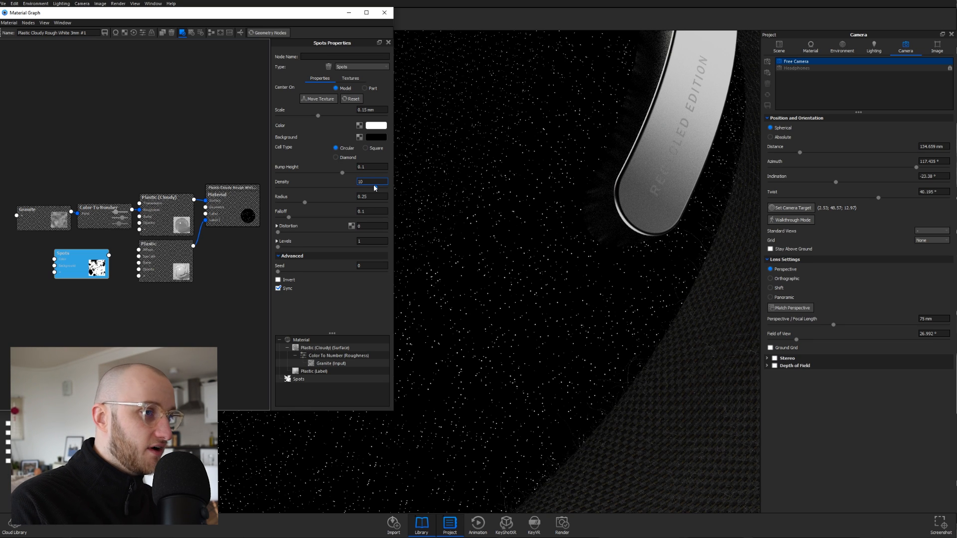
- Set Spots Density to 10 and Radius to 0.6, then turn off the colour preview
key(Return)
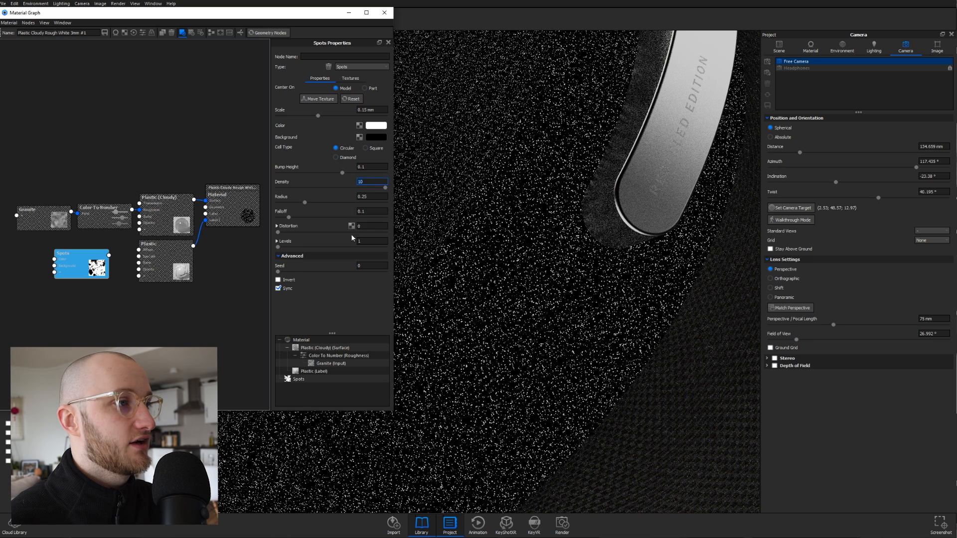
key(Tab)
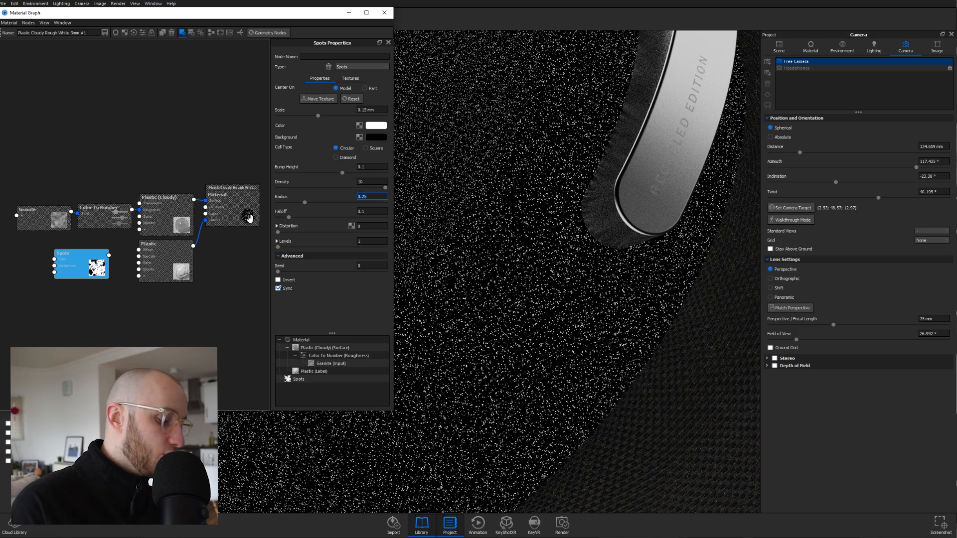
text(0)
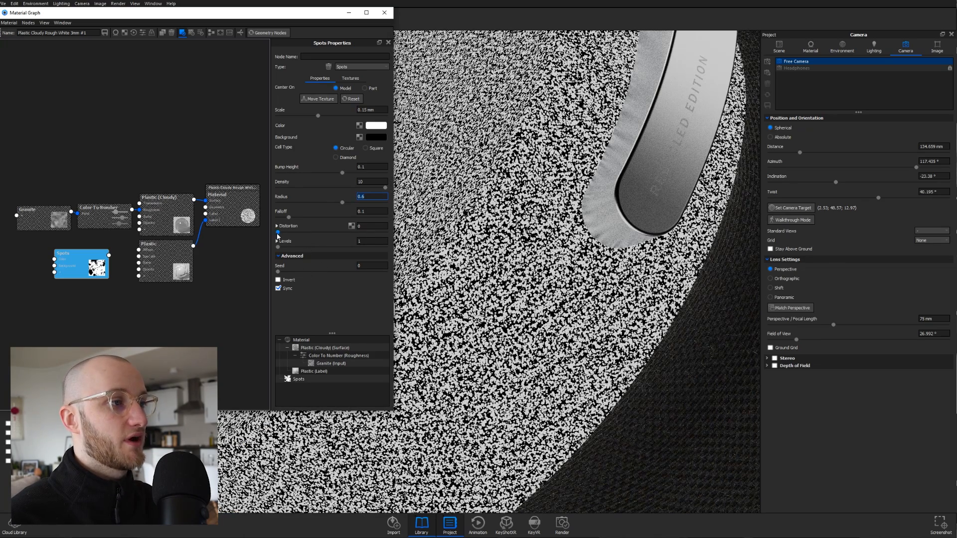
click(375, 226)
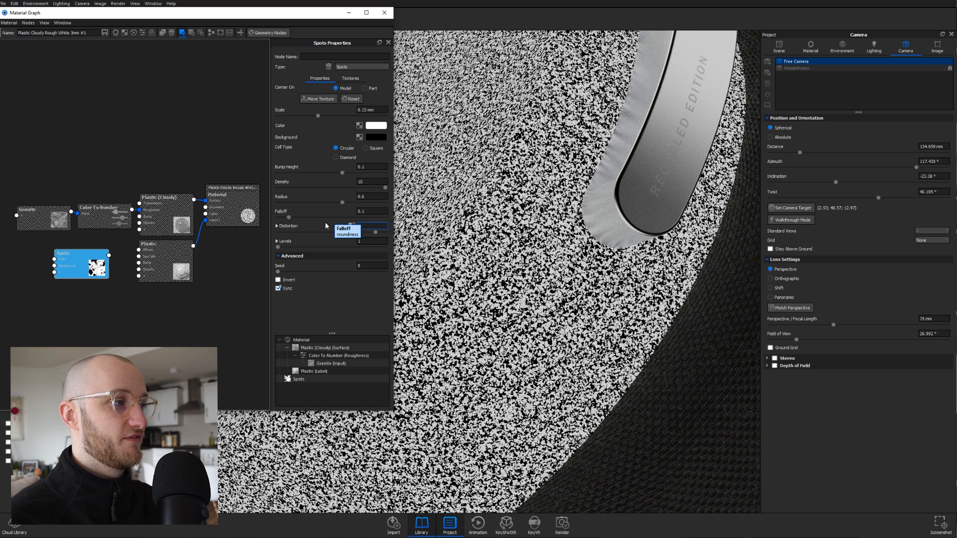
click(83, 269)
key(c)
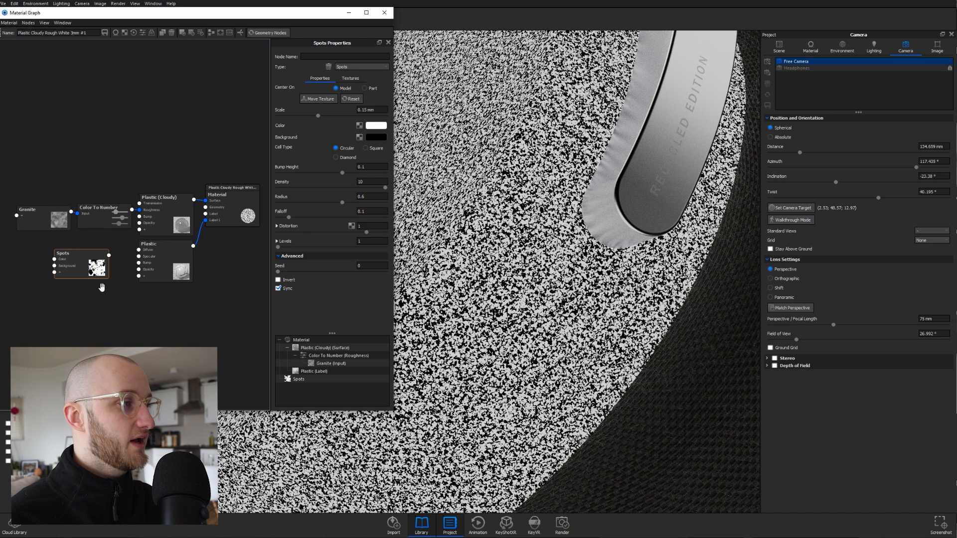
drag(161, 270, 166, 272)
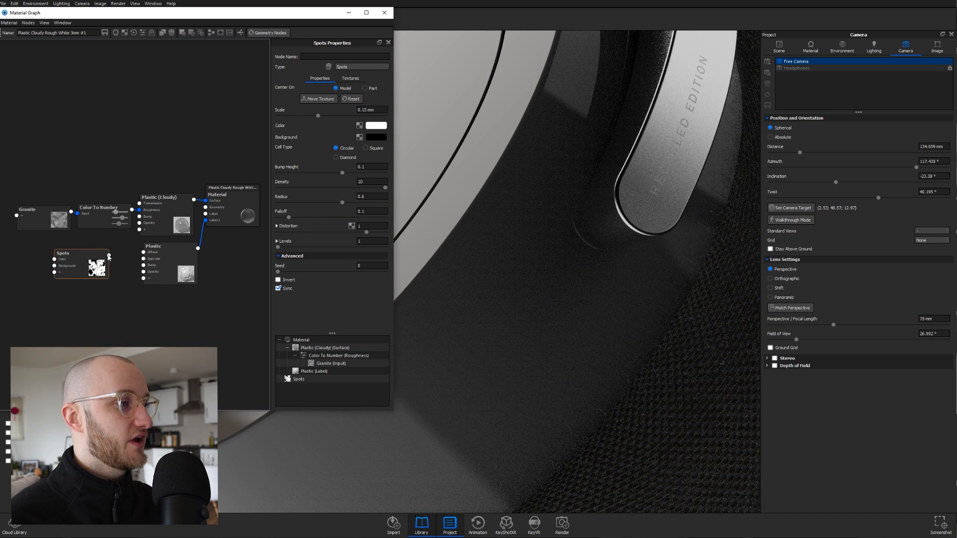
- Wire the Spots output into the label Plastic node's Opacity and rearrange both nodes
drag(109, 255, 144, 272)
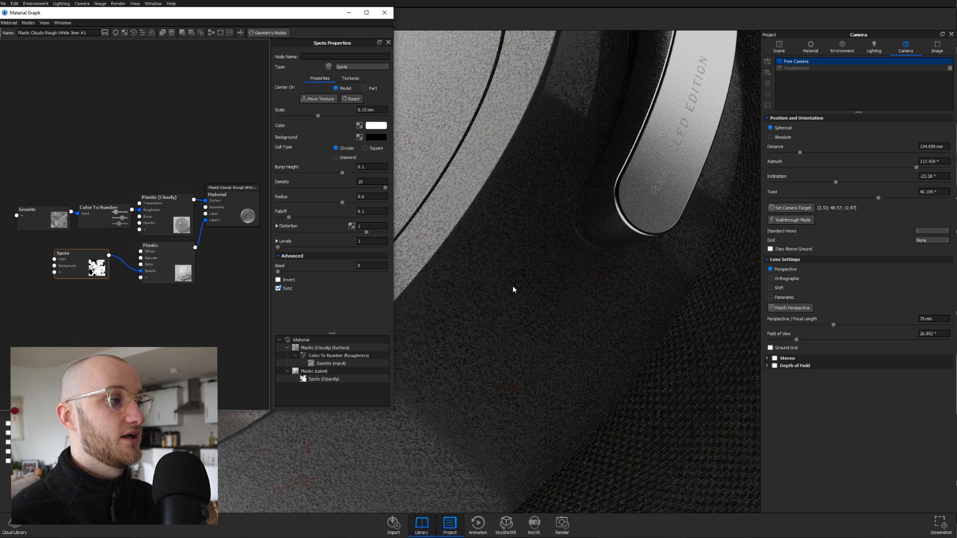
drag(68, 272, 84, 276)
drag(170, 283, 168, 281)
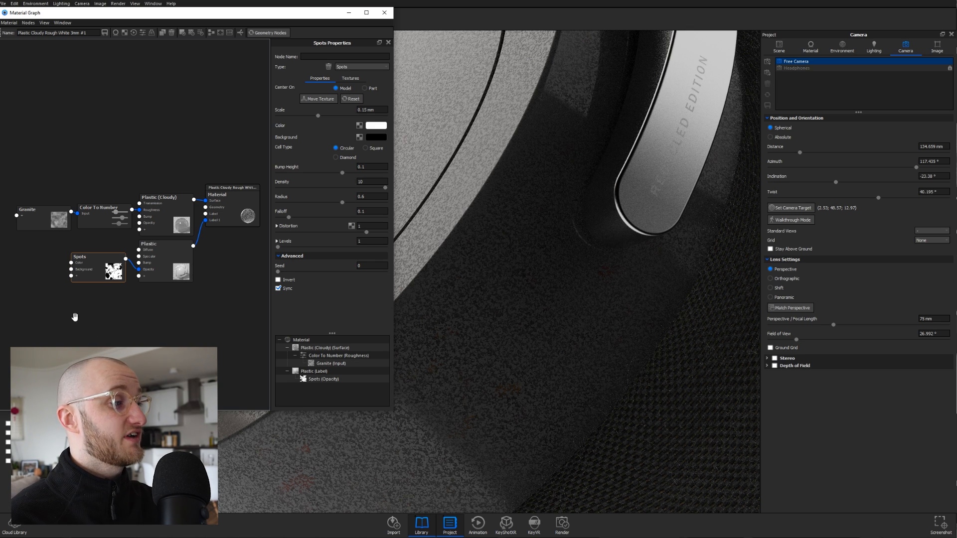
- Add a Cellular texture beside Spots and set its scale to 1.7 mm
right_click(11, 279)
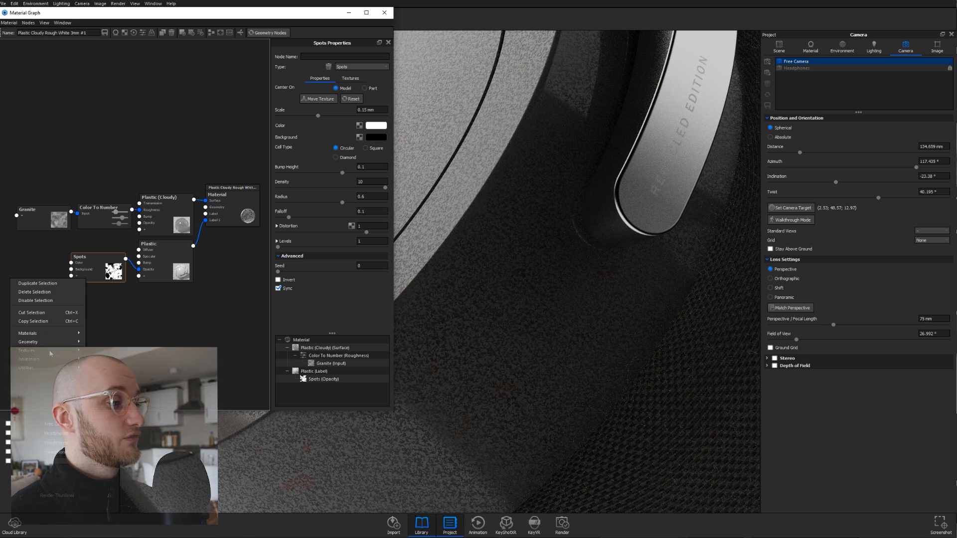
mouse_move(51, 353)
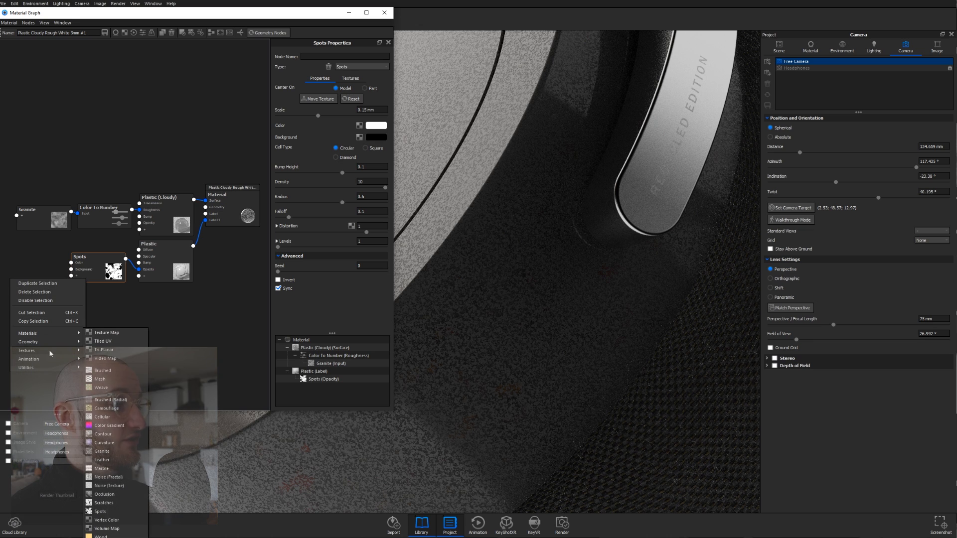
click(103, 418)
drag(42, 295, 41, 269)
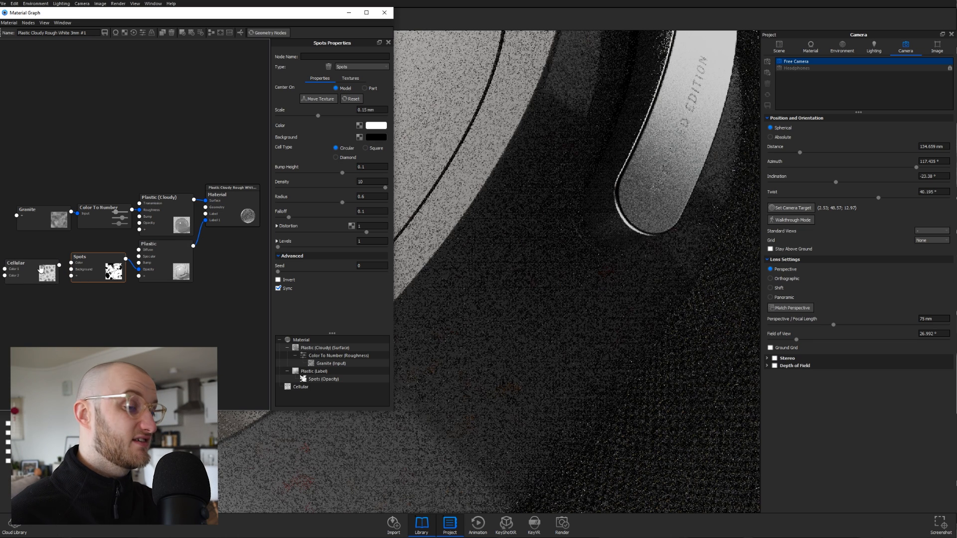
click(41, 270)
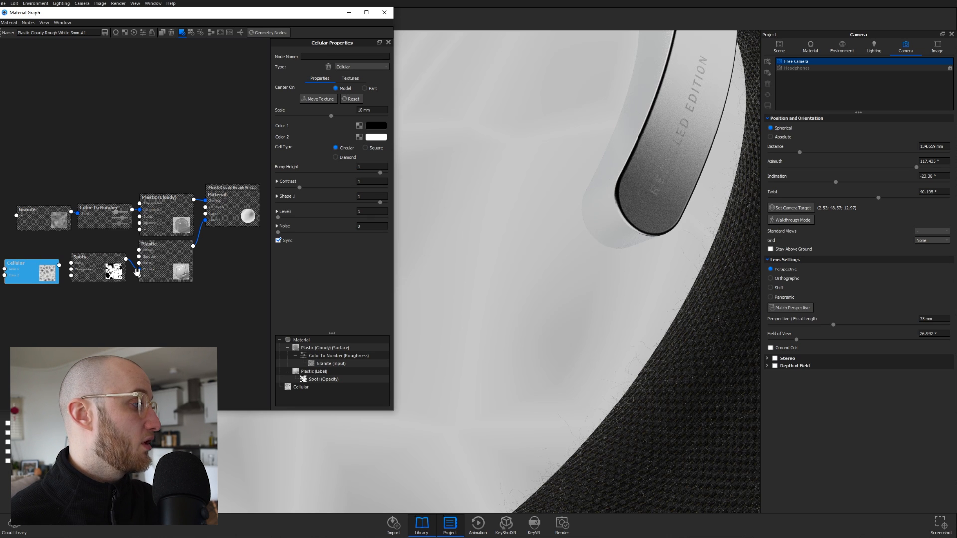
drag(375, 110, 338, 113)
text(1.7)
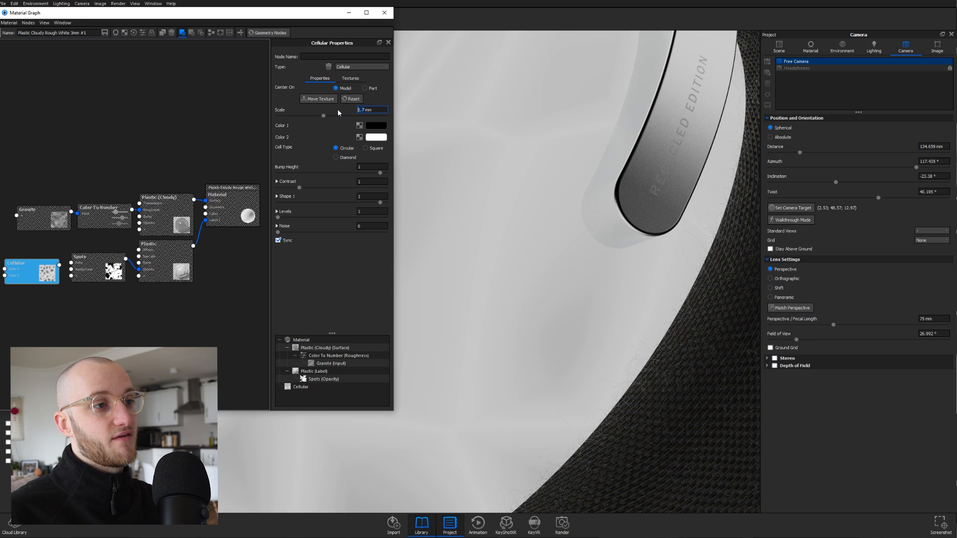
key(Return)
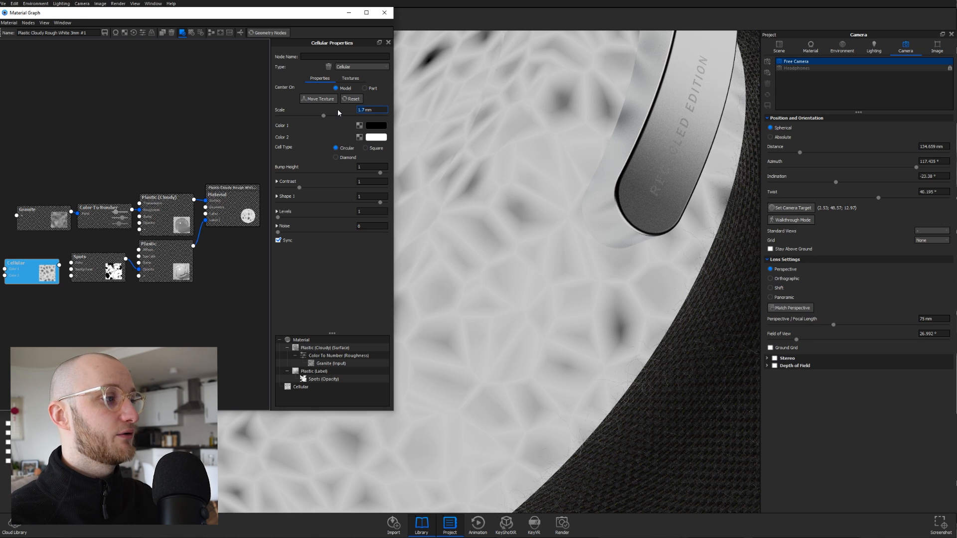
- Make Cellular Color 2 a 60% grey, with Noise 0.287 and Shape 1 at 0.211
click(380, 137)
drag(161, 167, 126, 227)
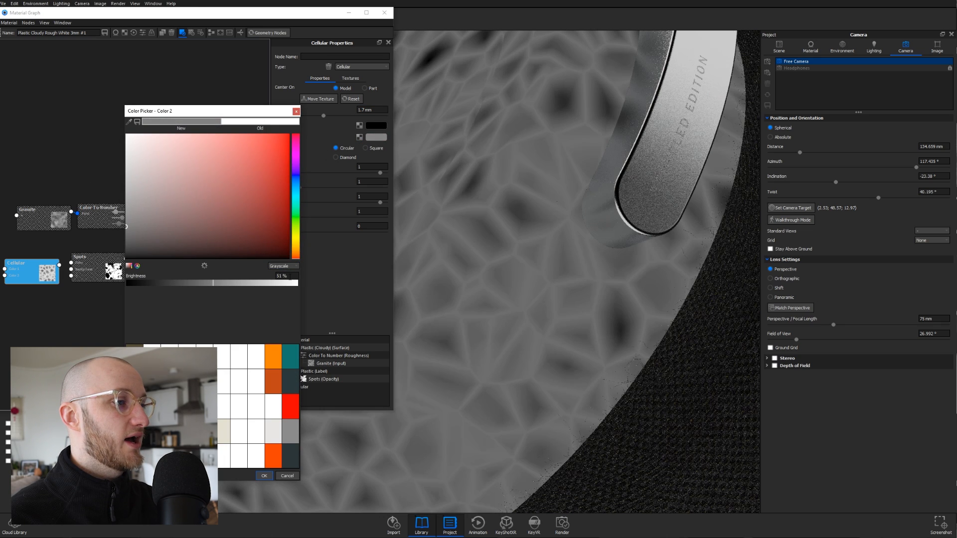
drag(290, 277, 200, 282)
text(6)
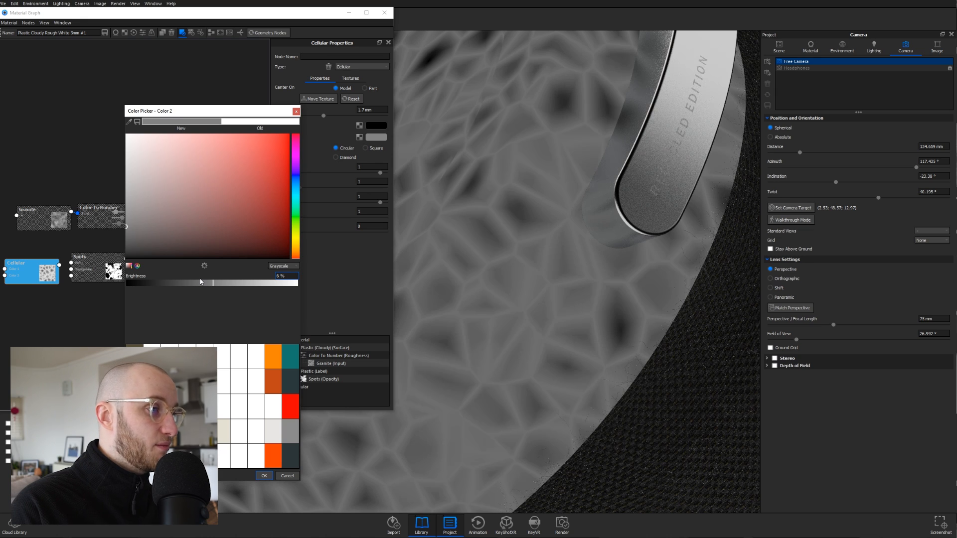
text(0)
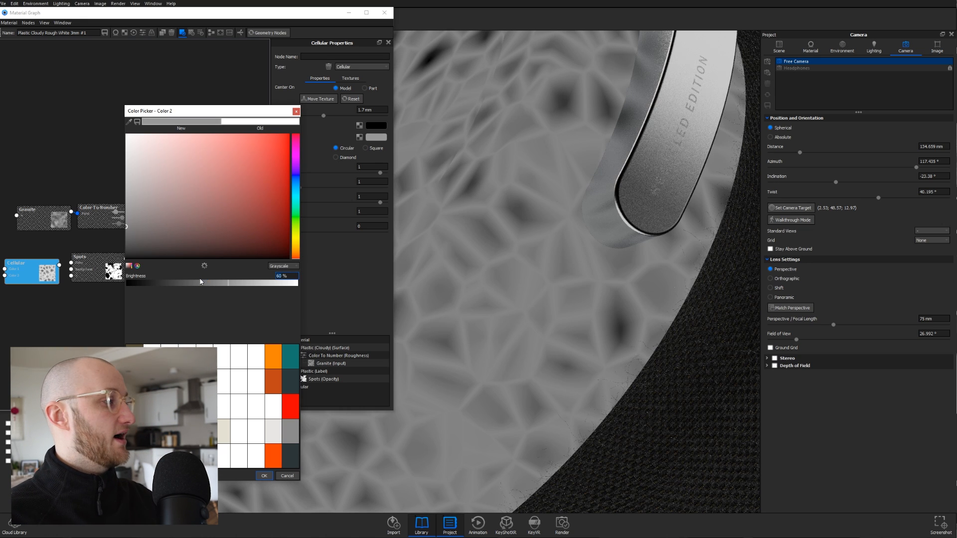
click(264, 477)
drag(279, 232, 325, 218)
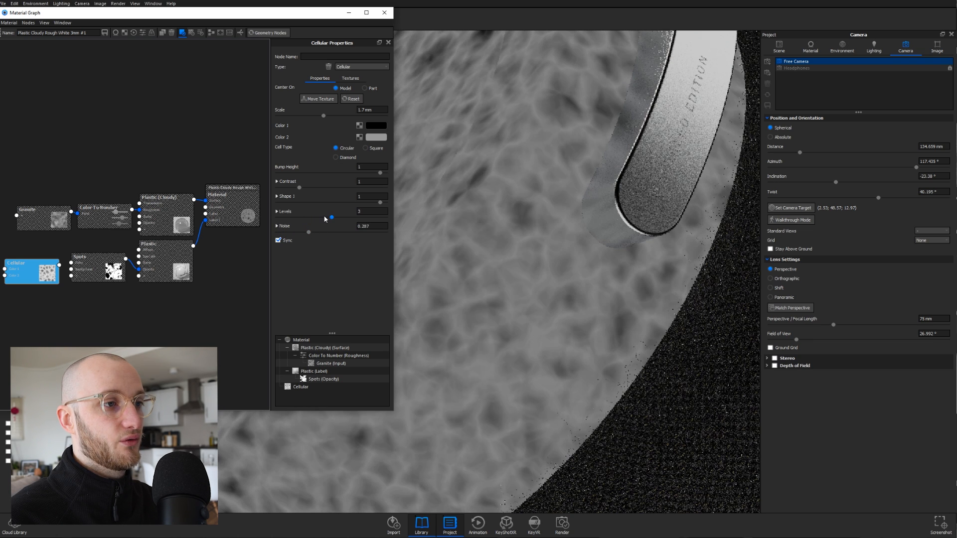
drag(380, 202, 344, 205)
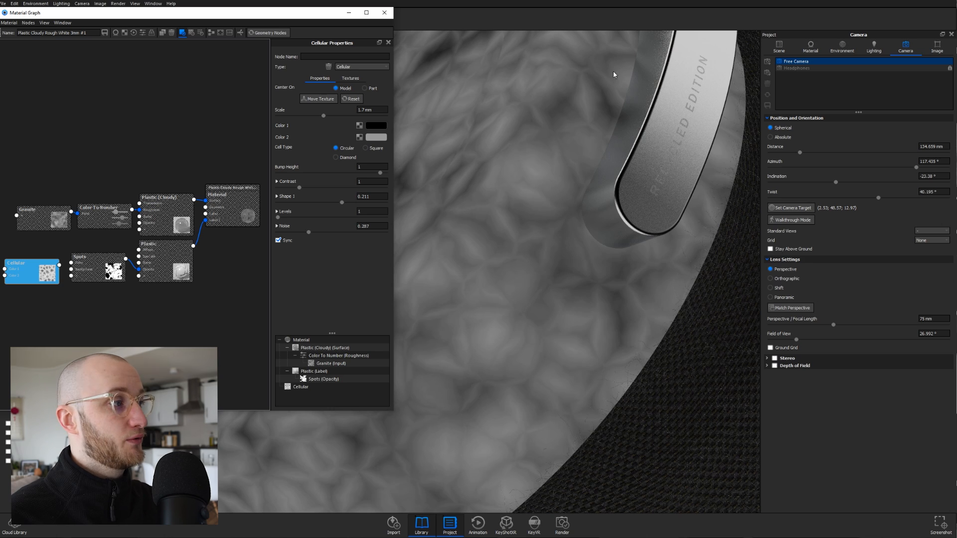
- Feed the Cellular texture into the Spots Color input and preview the Spots result
key(c)
drag(165, 270, 179, 271)
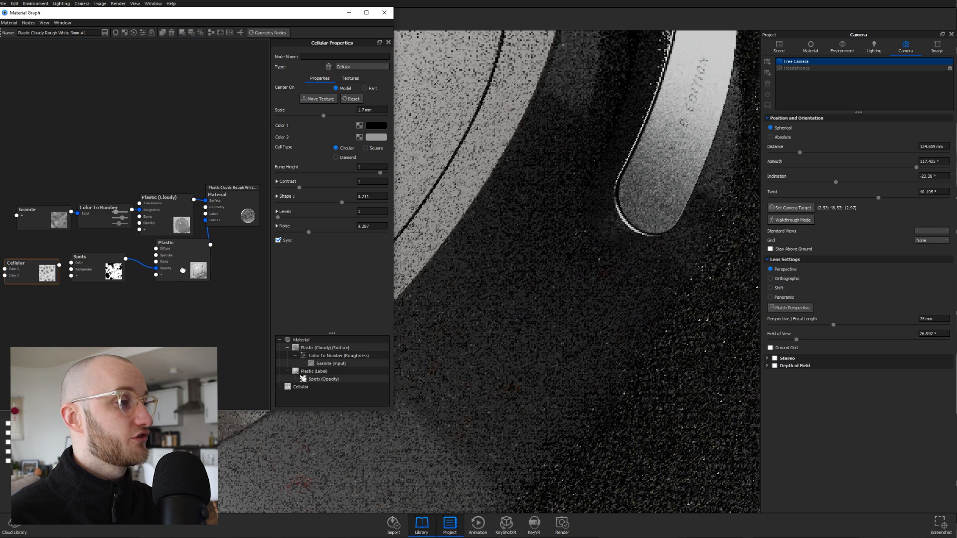
drag(111, 273, 126, 267)
drag(41, 282, 99, 267)
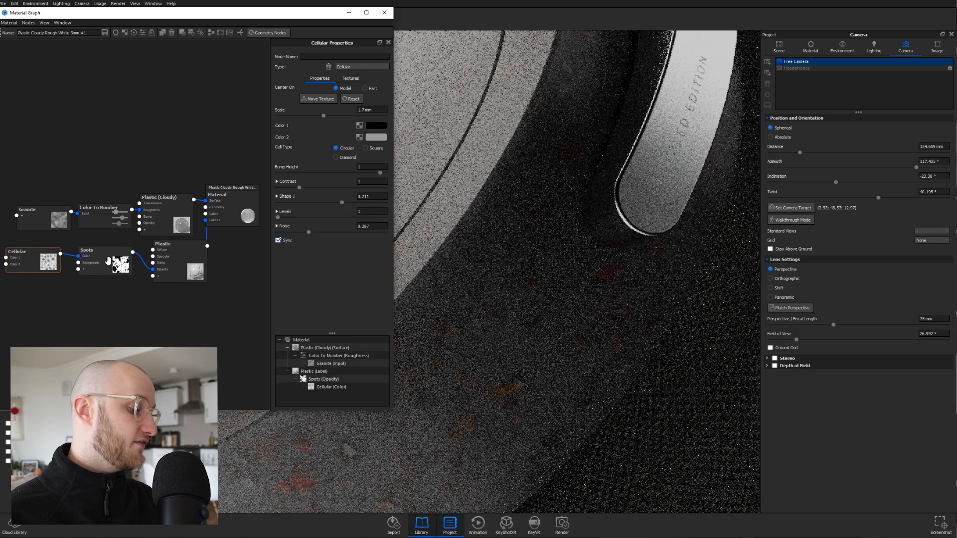
click(108, 260)
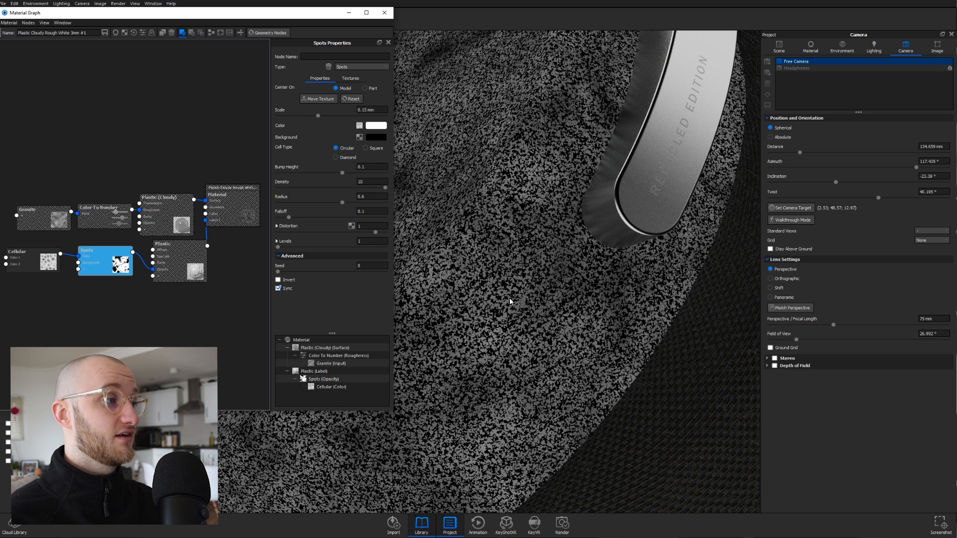
- Turn off the colour preview, tidy the nodes and enable Region render over the ear cup
key(c)
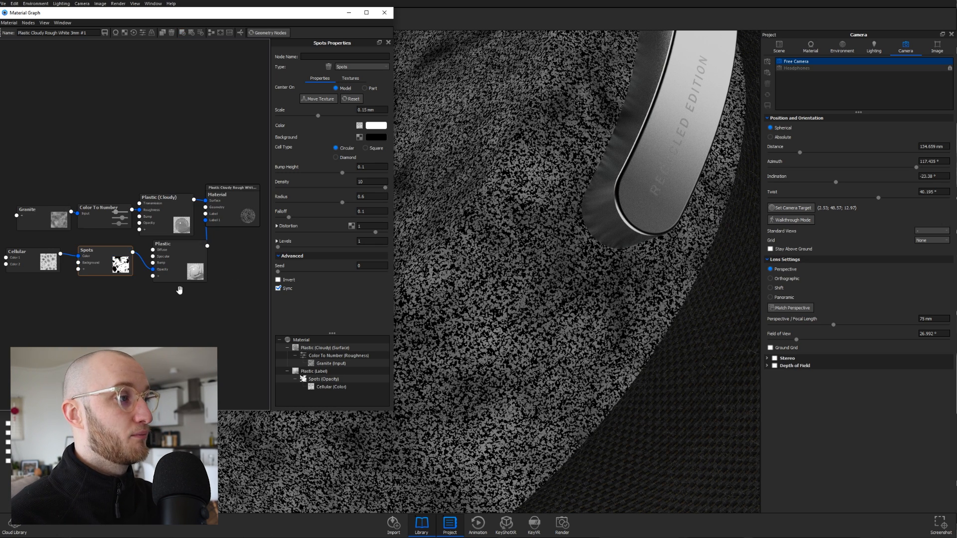
drag(177, 228, 245, 222)
drag(194, 272, 195, 269)
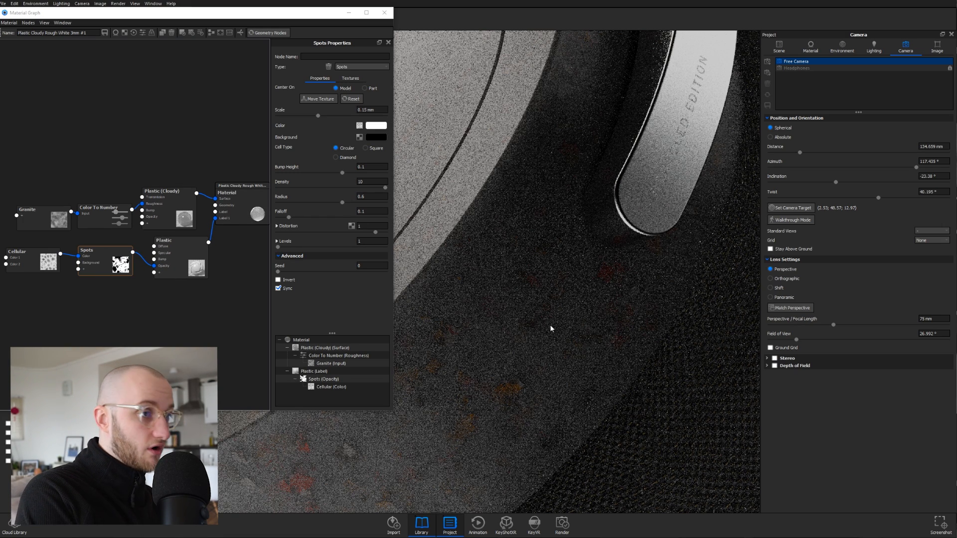
key(alt+r)
drag(550, 327, 548, 301)
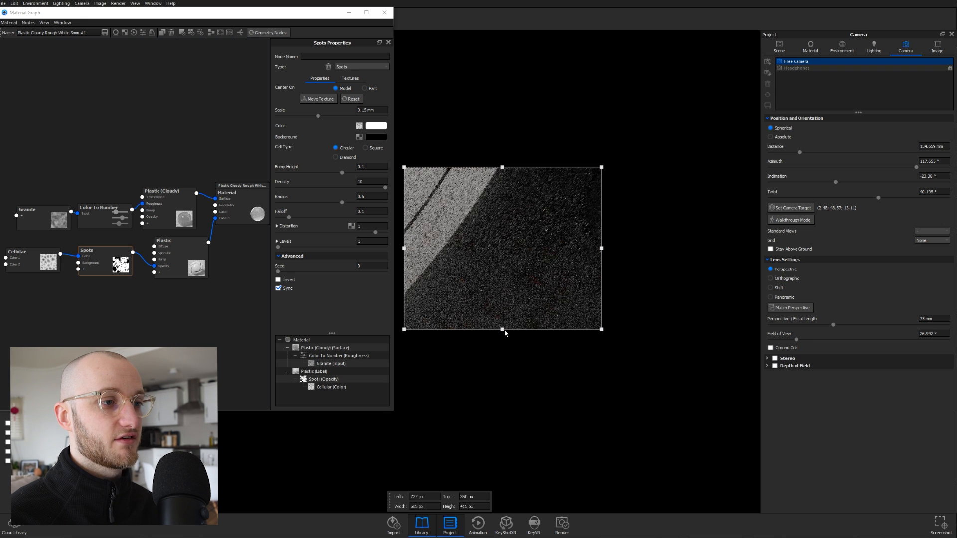
- Enlarge the render region, then set Cellular Color 2 brightness to 70%
drag(504, 330, 504, 375)
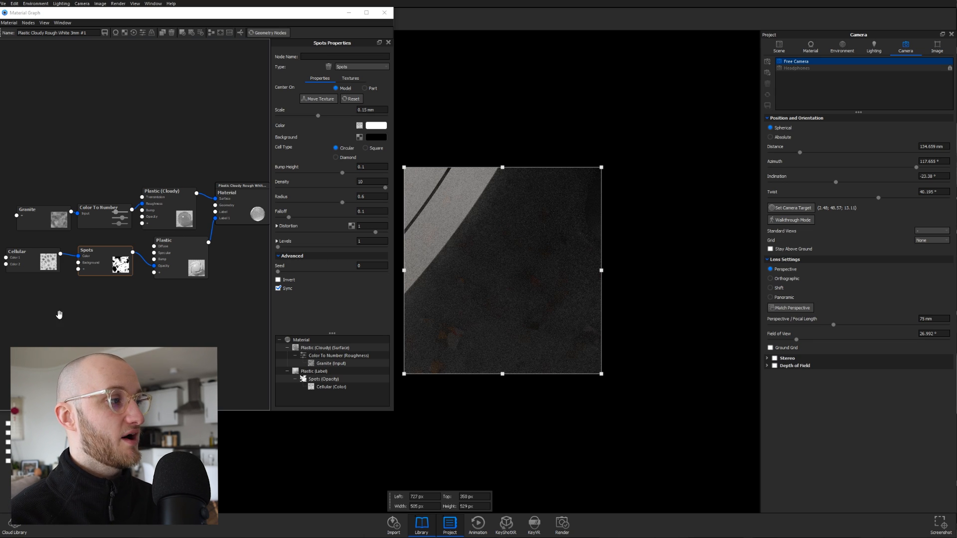
click(18, 254)
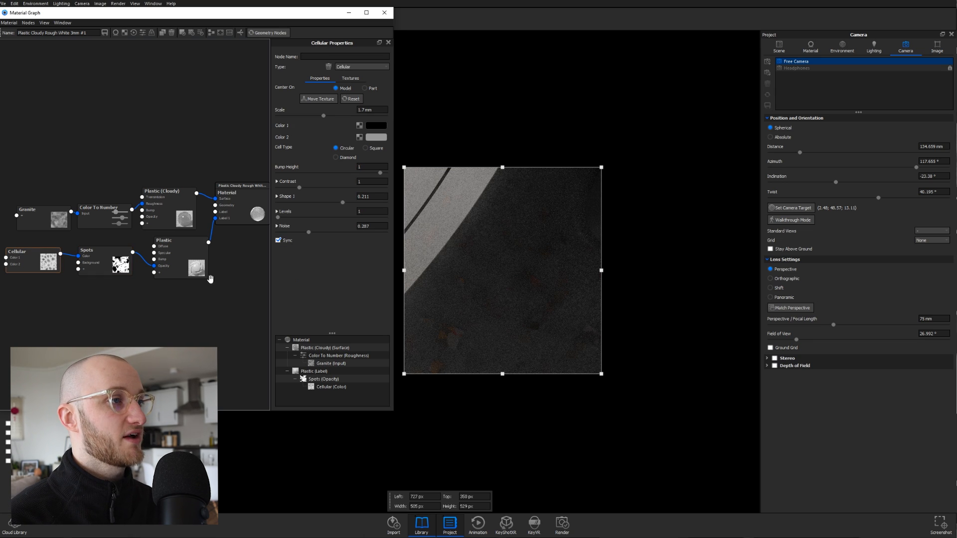
click(375, 137)
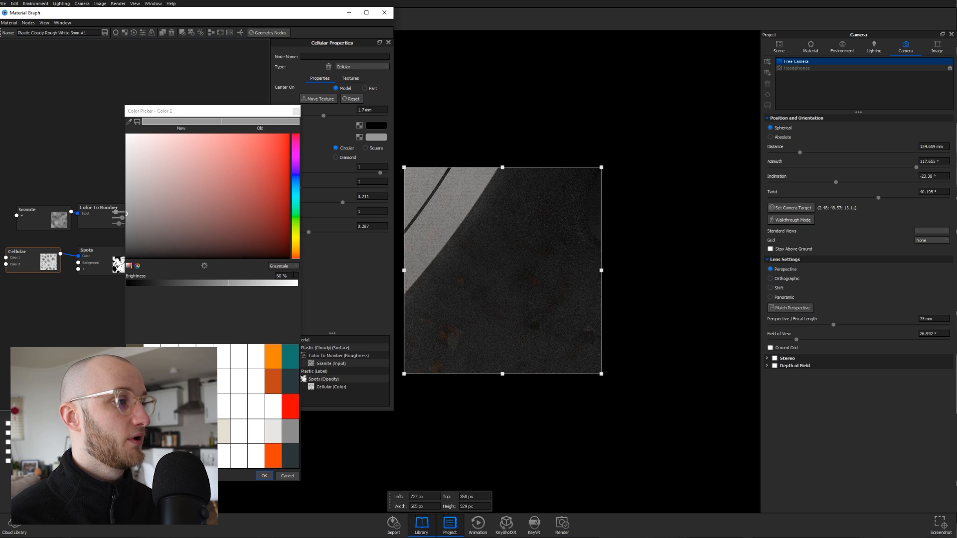
click(121, 188)
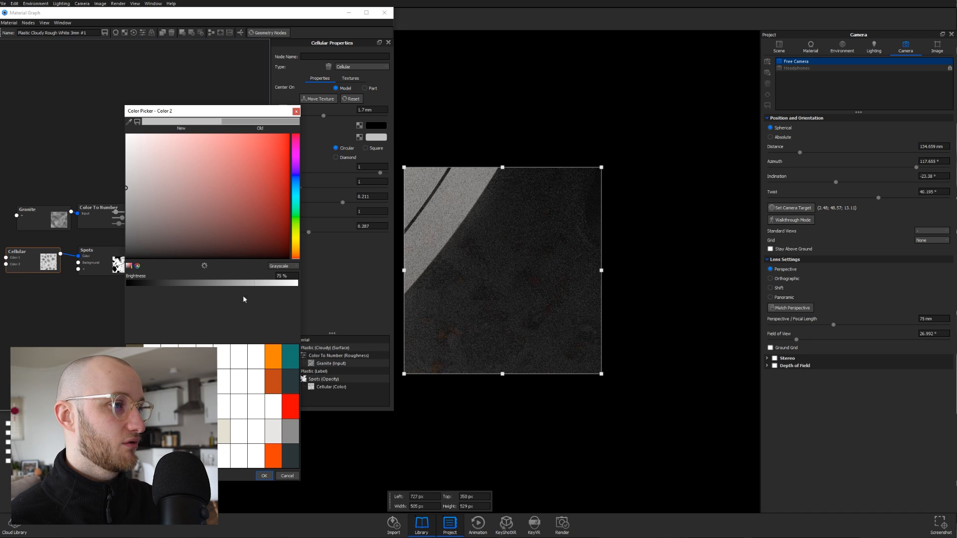
double_click(281, 277)
text(70)
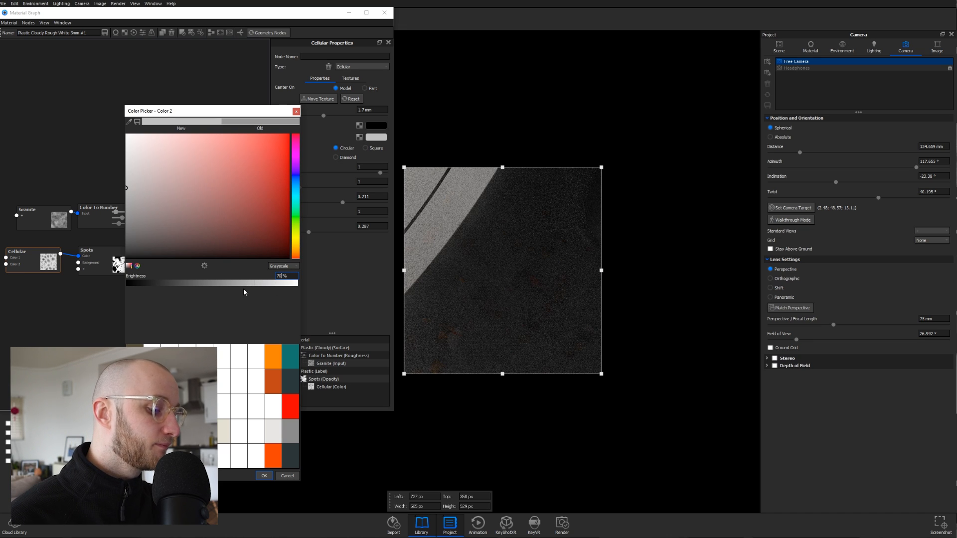
key(Return)
click(262, 478)
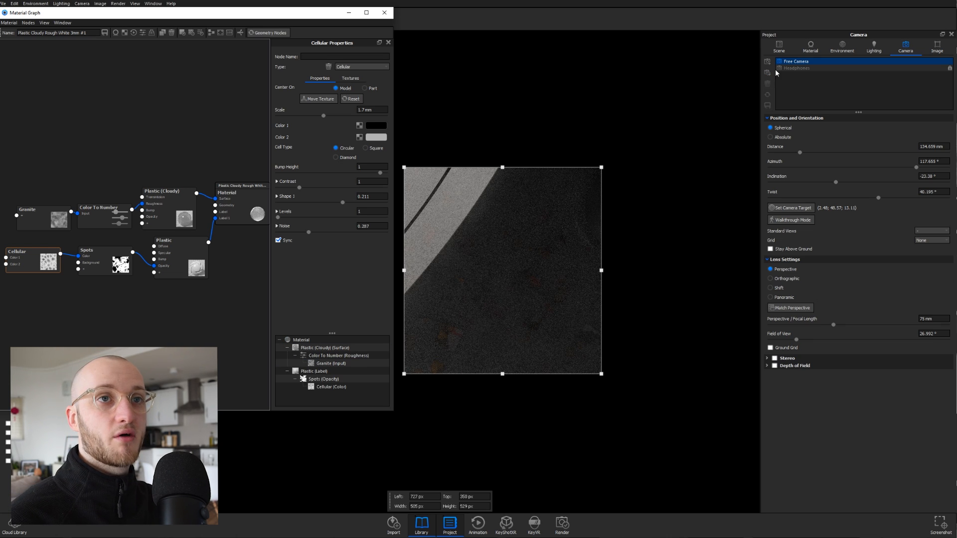
- Render the full frame through the Headphones camera and resize the Material Graph
click(838, 68)
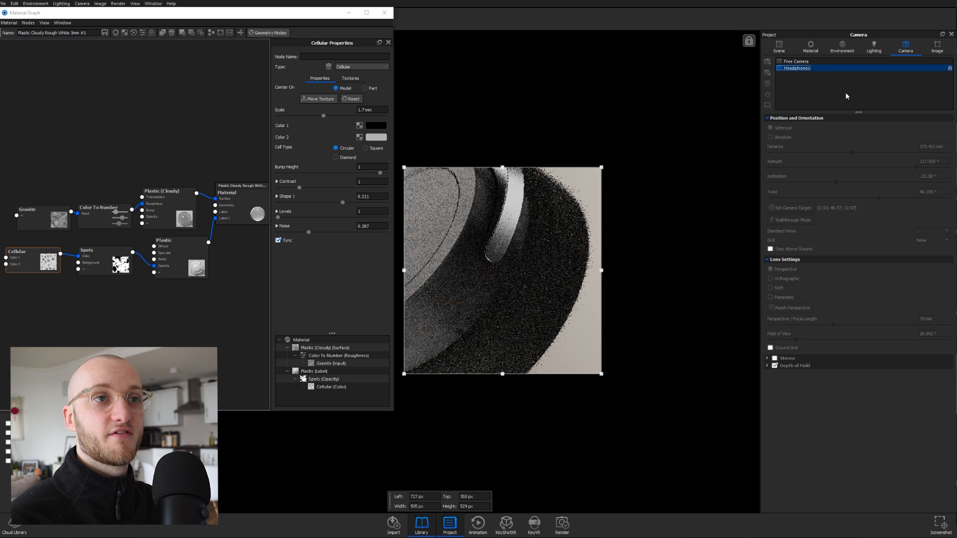
click(702, 145)
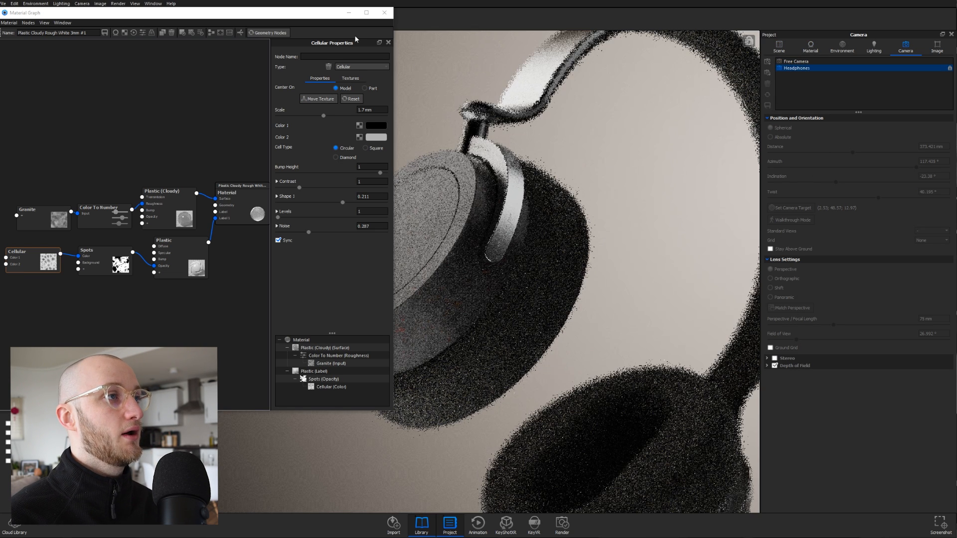
drag(394, 125, 329, 126)
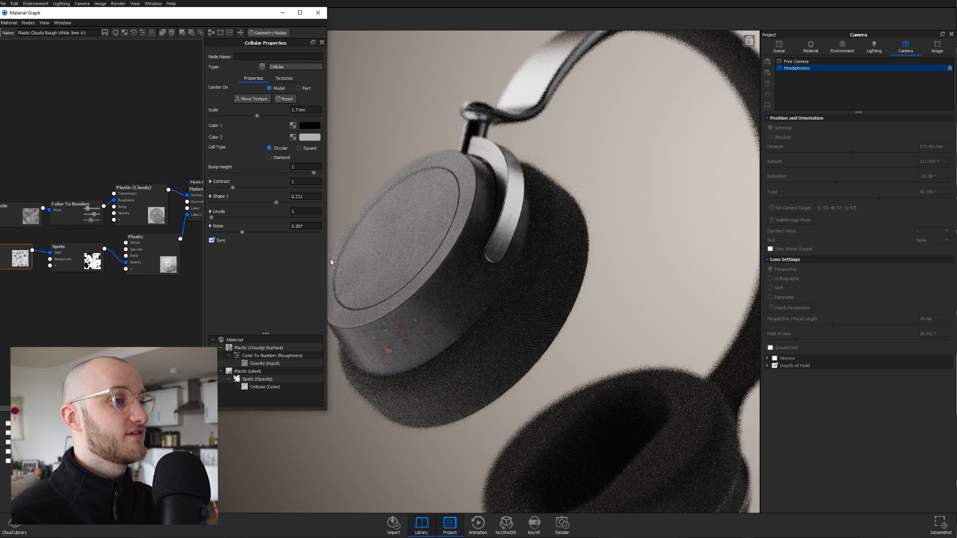
drag(328, 259, 384, 260)
- Rearrange the shader nodes and wire Spots into the Plastic (Cloudy) Bump input
drag(153, 274, 148, 275)
drag(165, 219, 170, 215)
drag(233, 212, 231, 206)
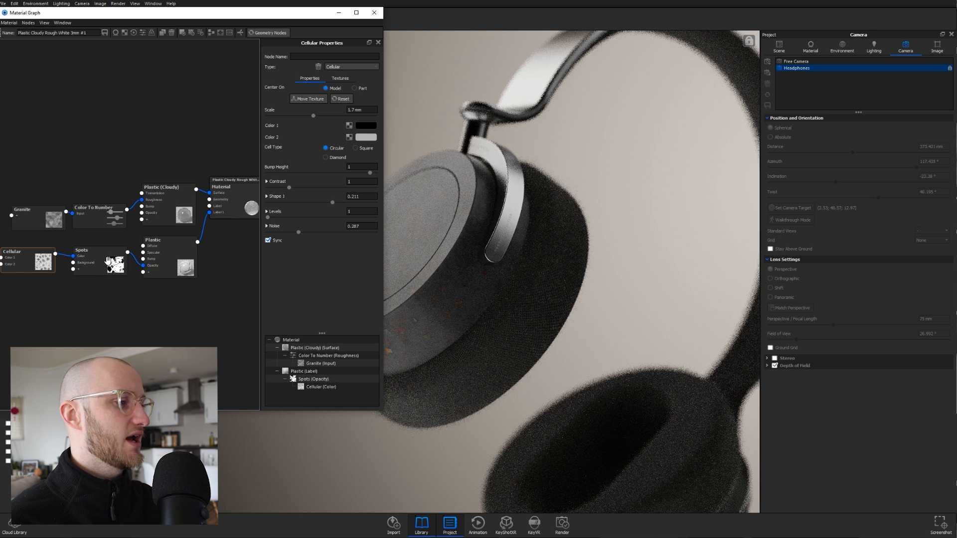
drag(100, 266, 142, 206)
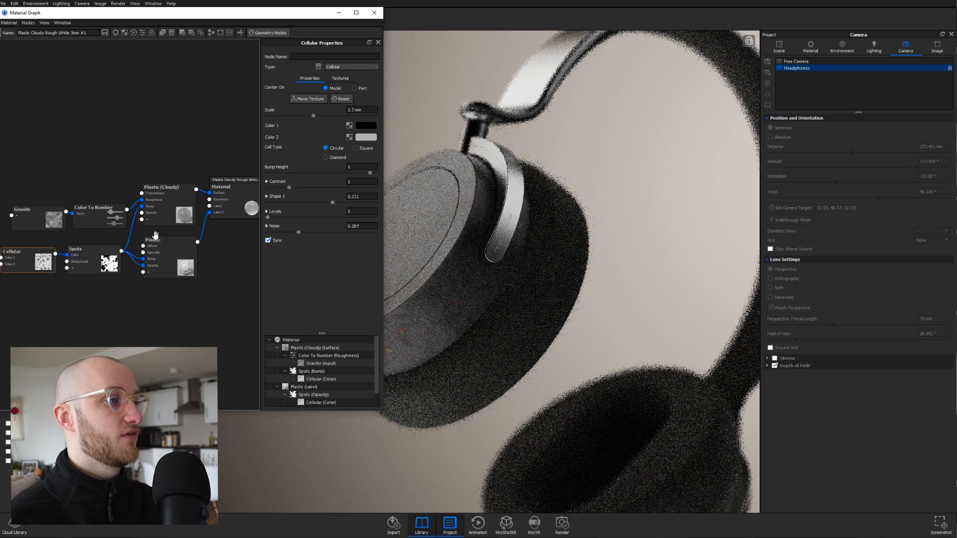
- Change the Spots Bump Height from 0.1 to 0.2
click(91, 256)
click(368, 167)
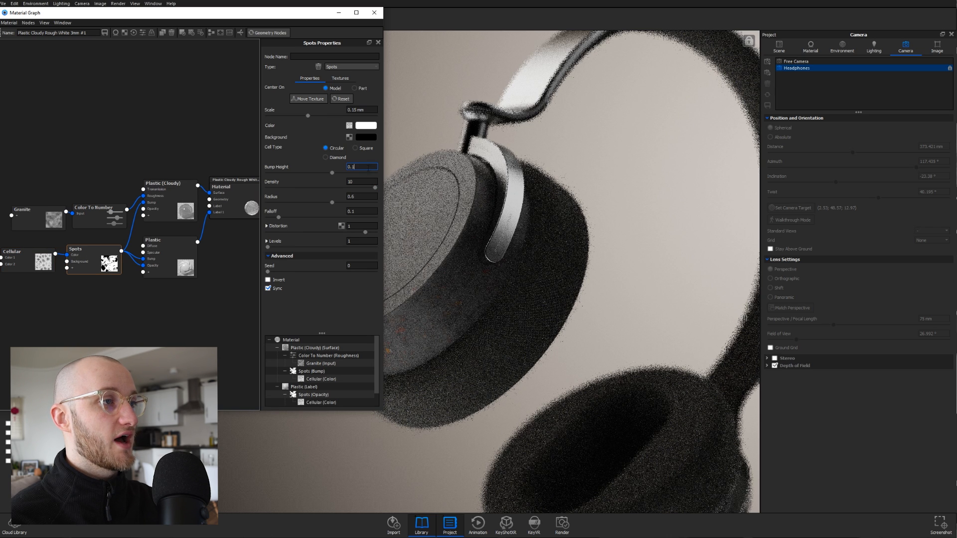
key(BackSpace)
text(2)
key(Return)
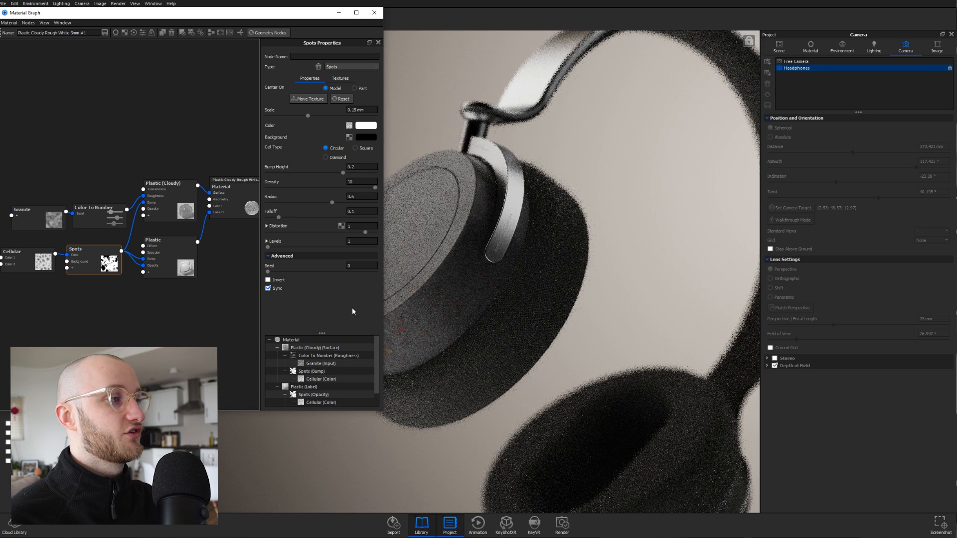
drag(182, 213, 182, 212)
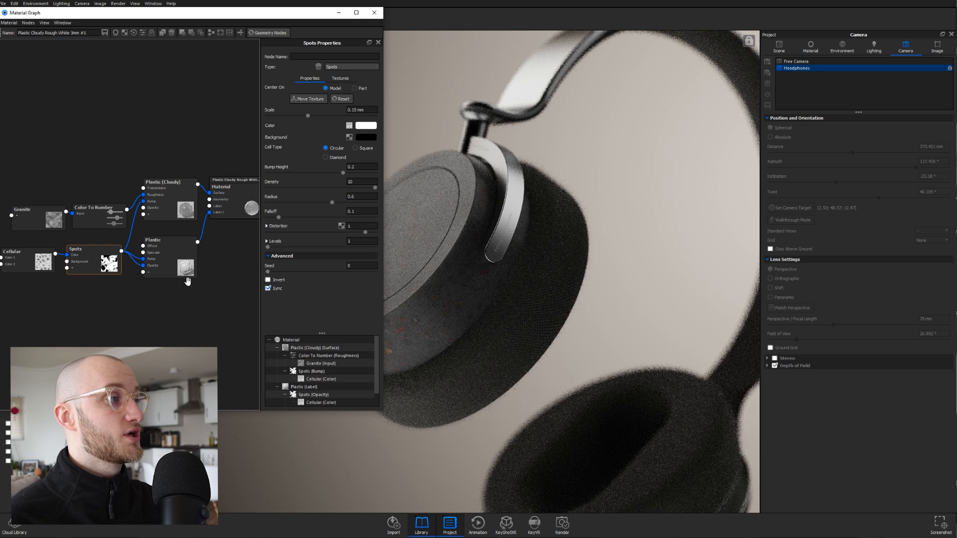
- Add a Color Composite node with a white Source colour
right_click(69, 130)
mouse_move(103, 217)
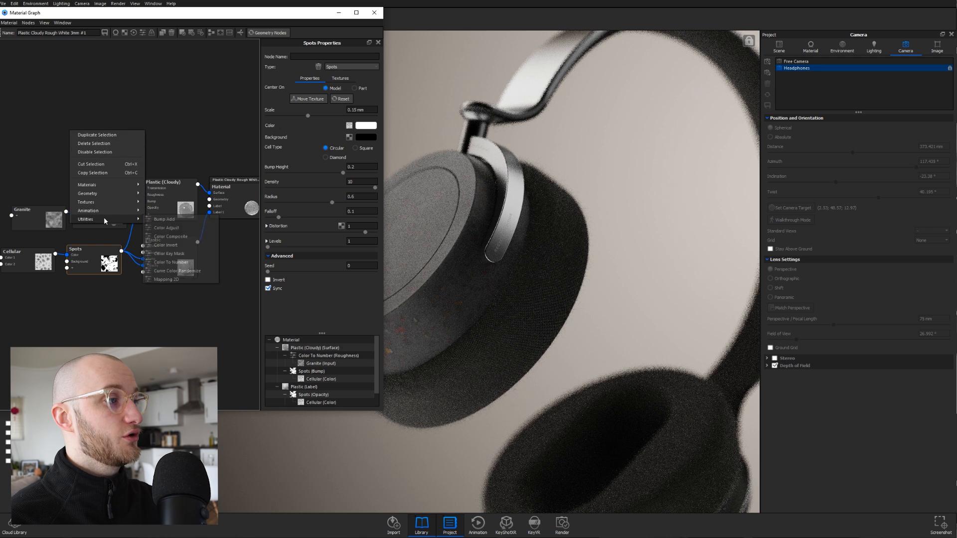
click(181, 237)
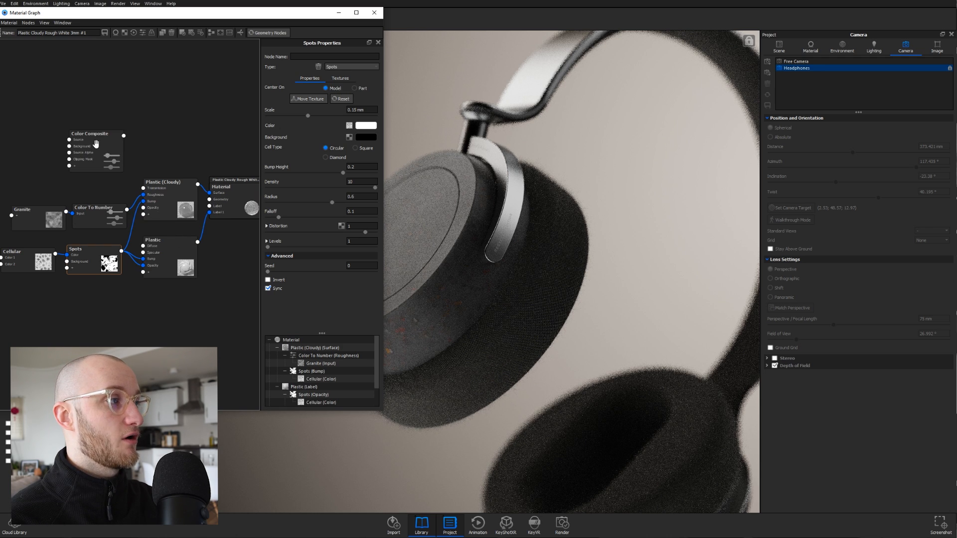
click(94, 152)
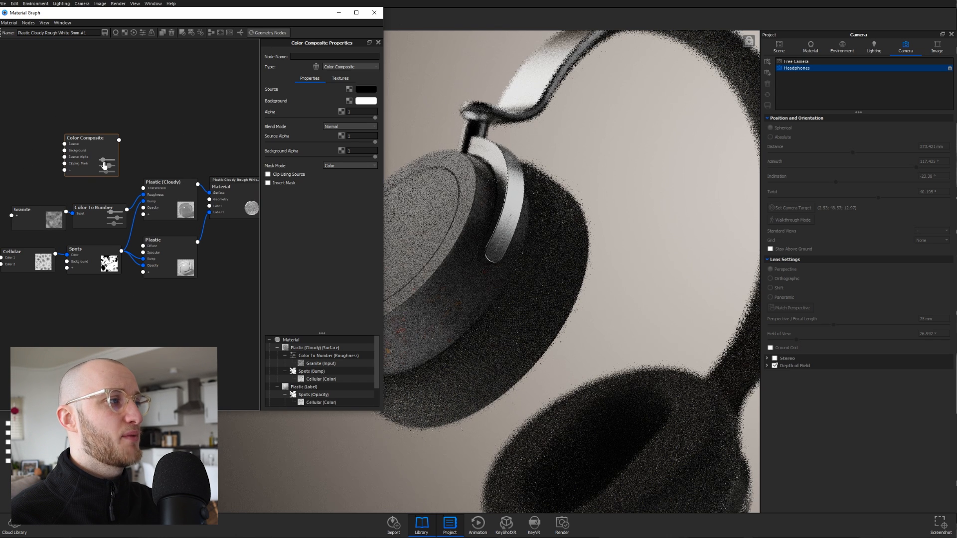
click(368, 92)
drag(139, 164, 125, 134)
click(269, 476)
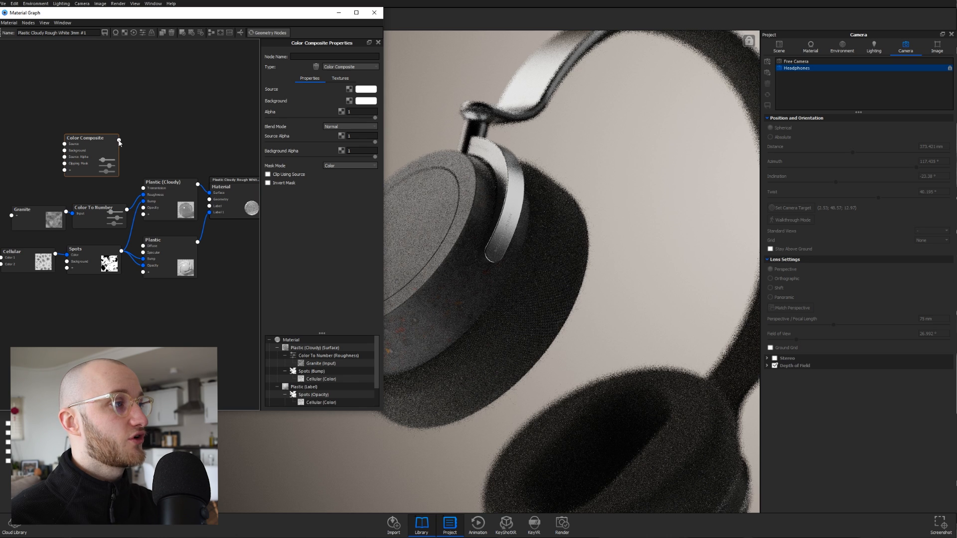
- Wire Color Composite into the cloudy plastic's Transmission and Cloudiness Color inputs
drag(119, 141, 143, 188)
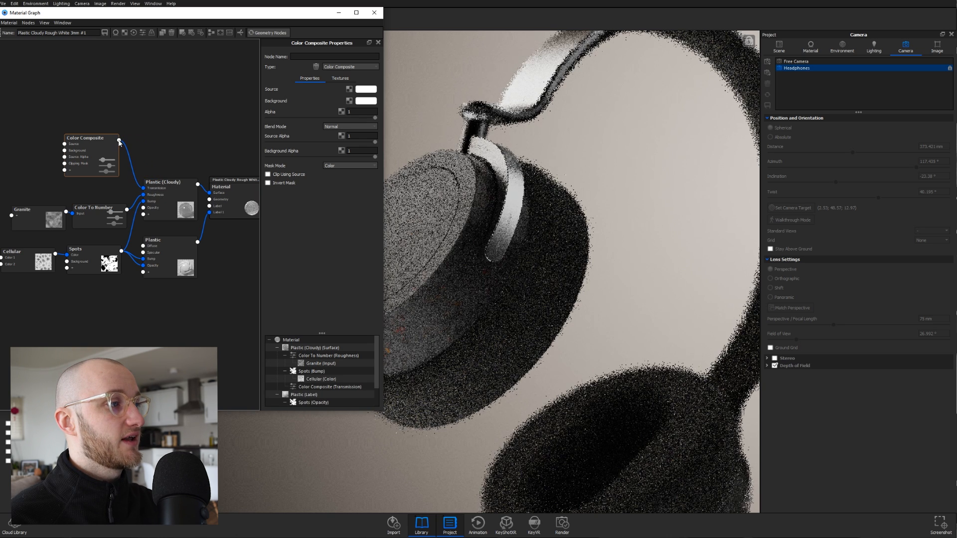
drag(120, 142, 144, 216)
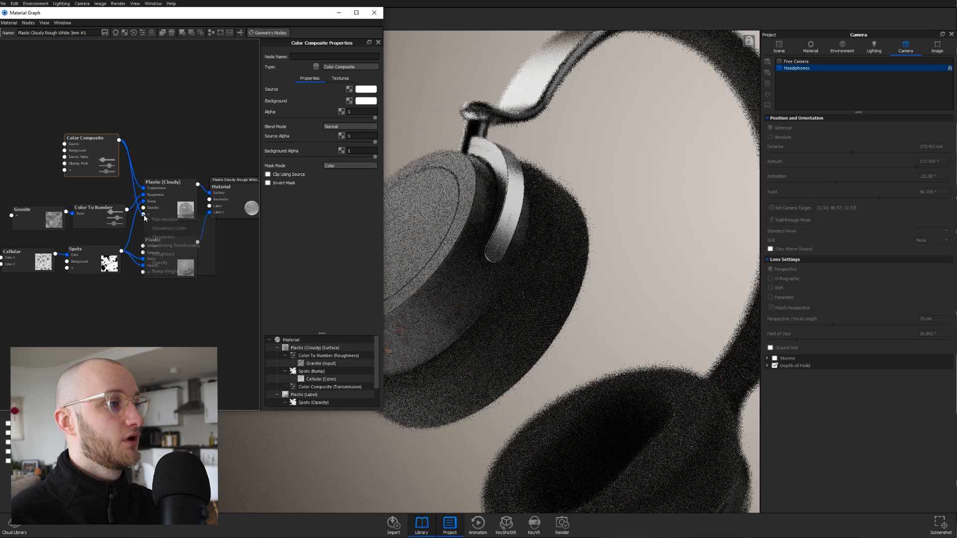
click(175, 229)
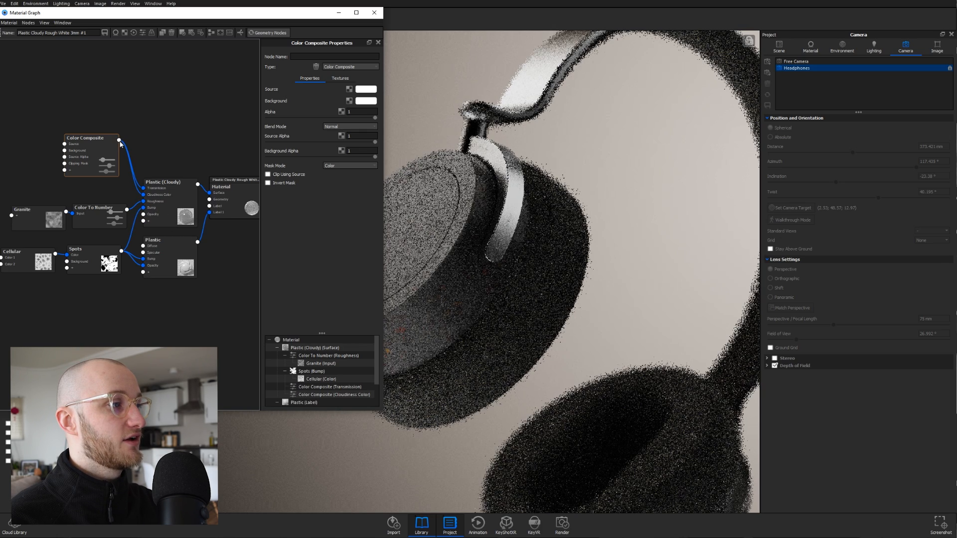
drag(119, 140, 144, 252)
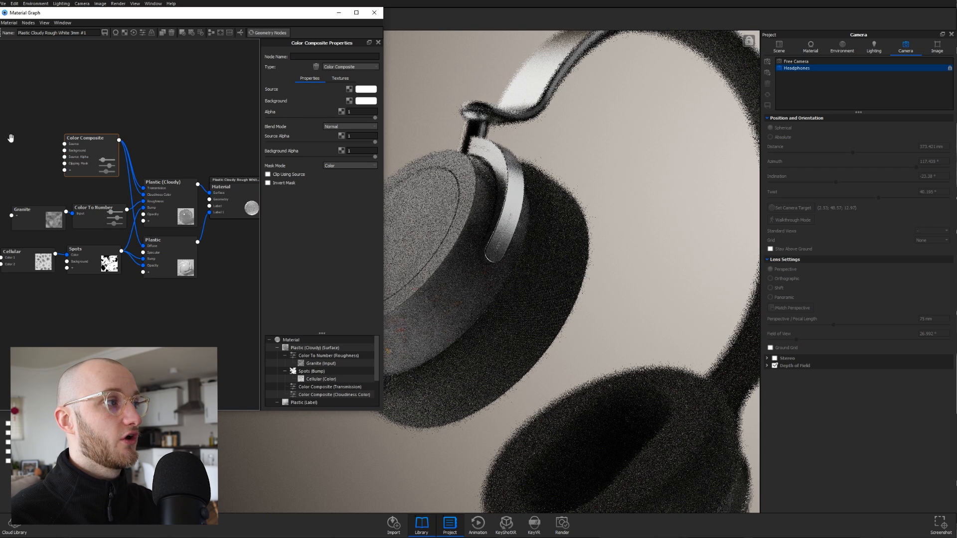
click(364, 90)
click(289, 138)
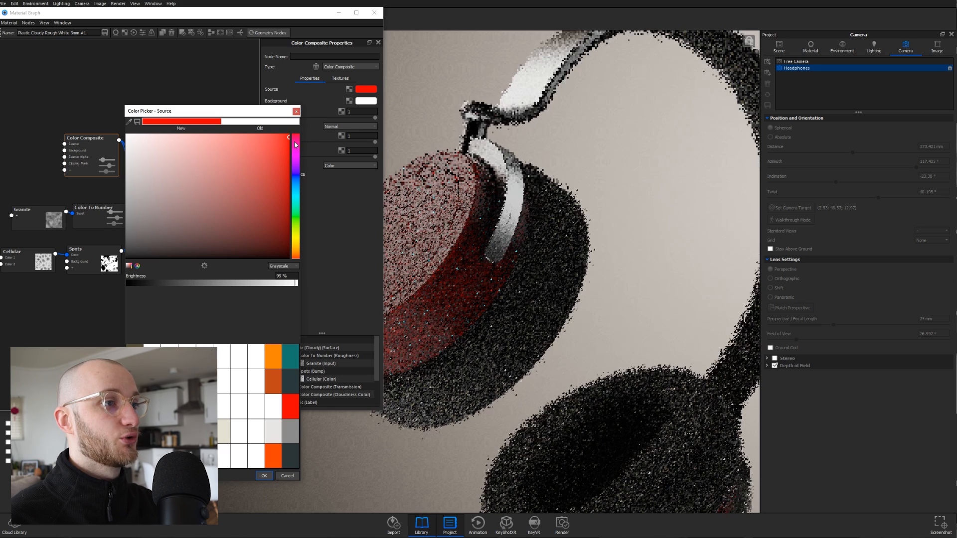
click(264, 476)
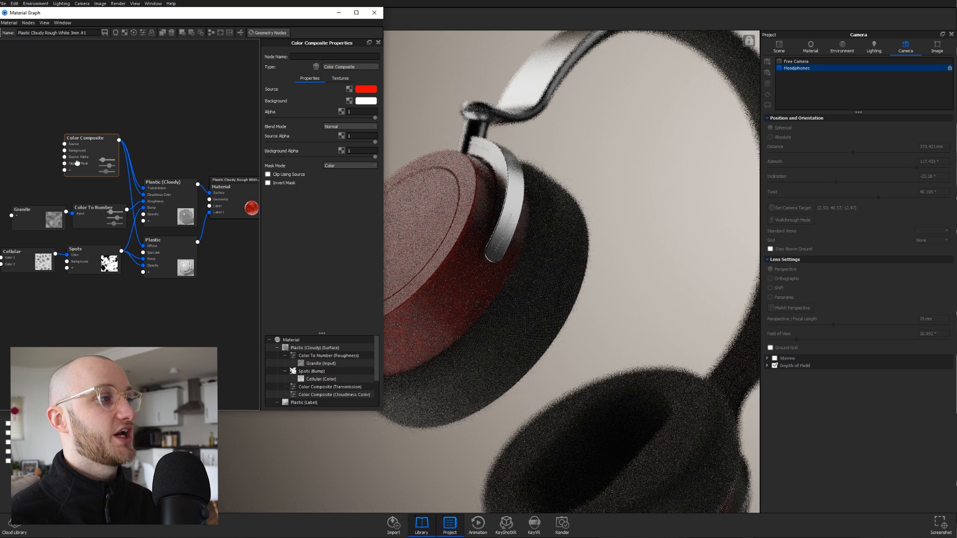
drag(77, 163, 84, 168)
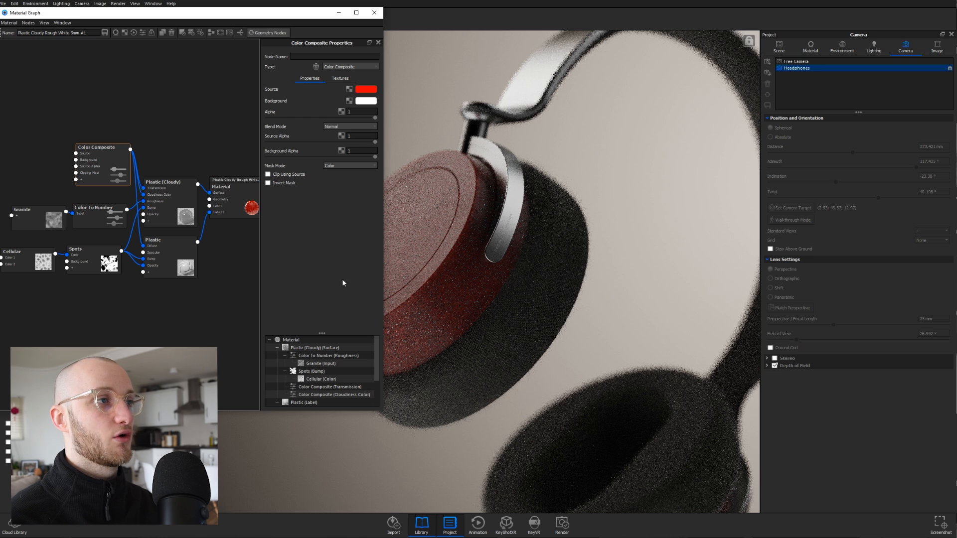
click(367, 90)
drag(147, 233, 125, 134)
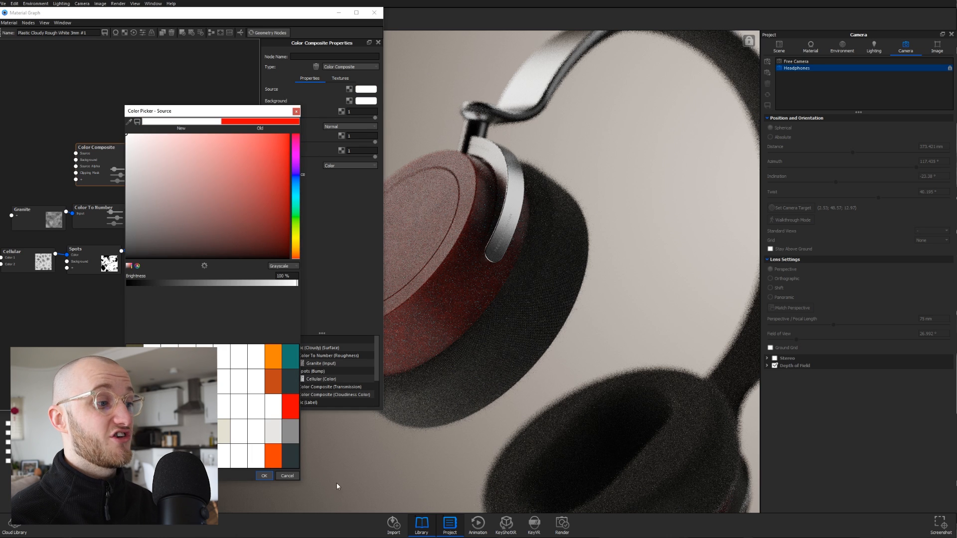
click(265, 476)
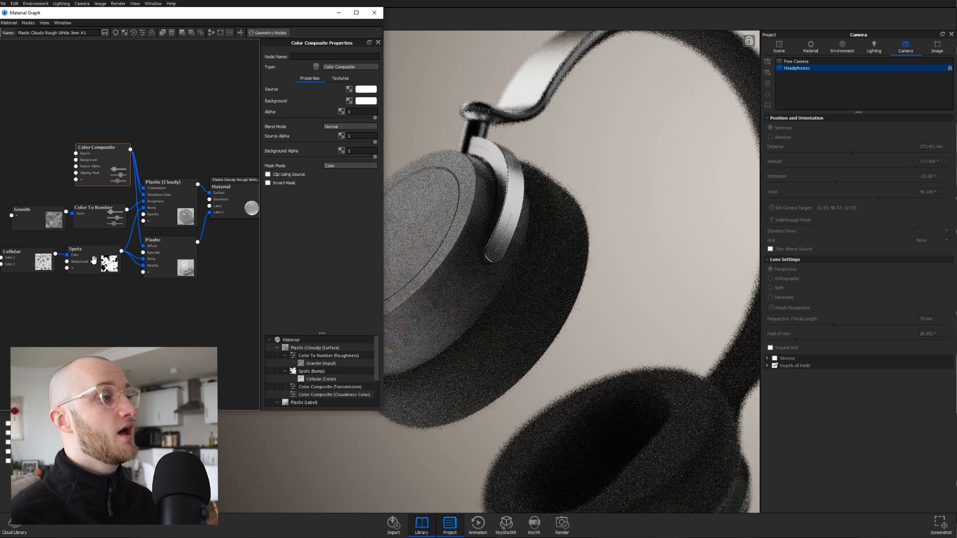
drag(99, 180, 92, 186)
drag(176, 214, 177, 209)
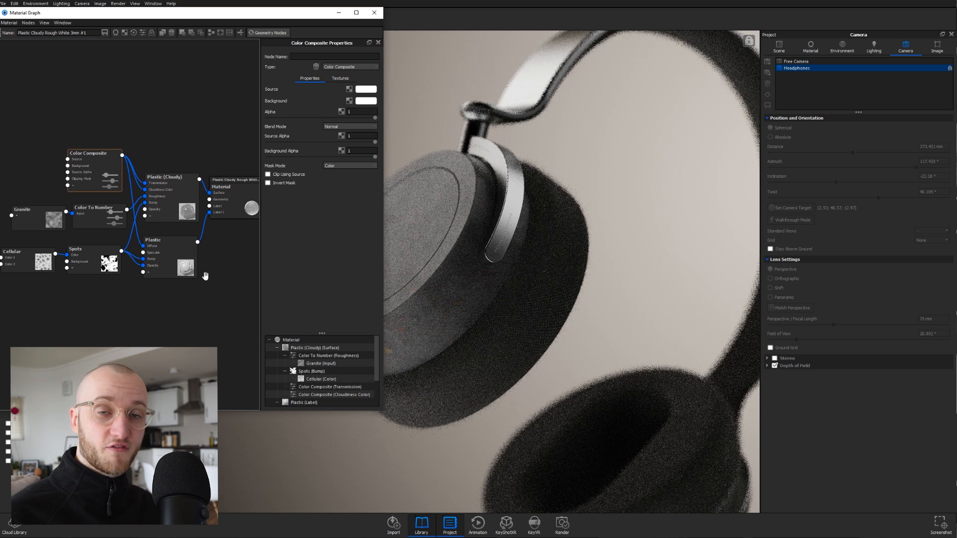